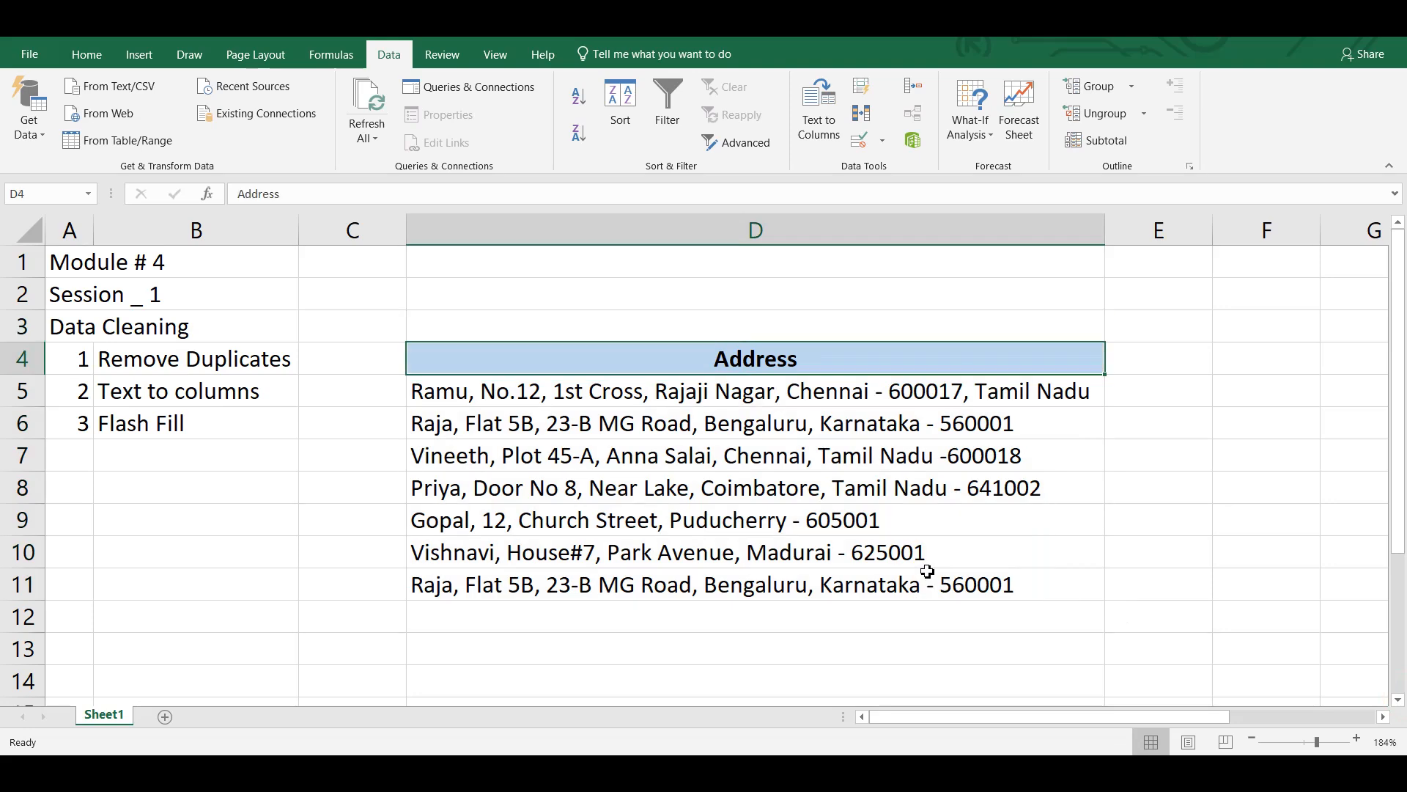
Step: Remove the duplicate entries from the Address list in D4:D11, treating the first row as a header
key("Up")
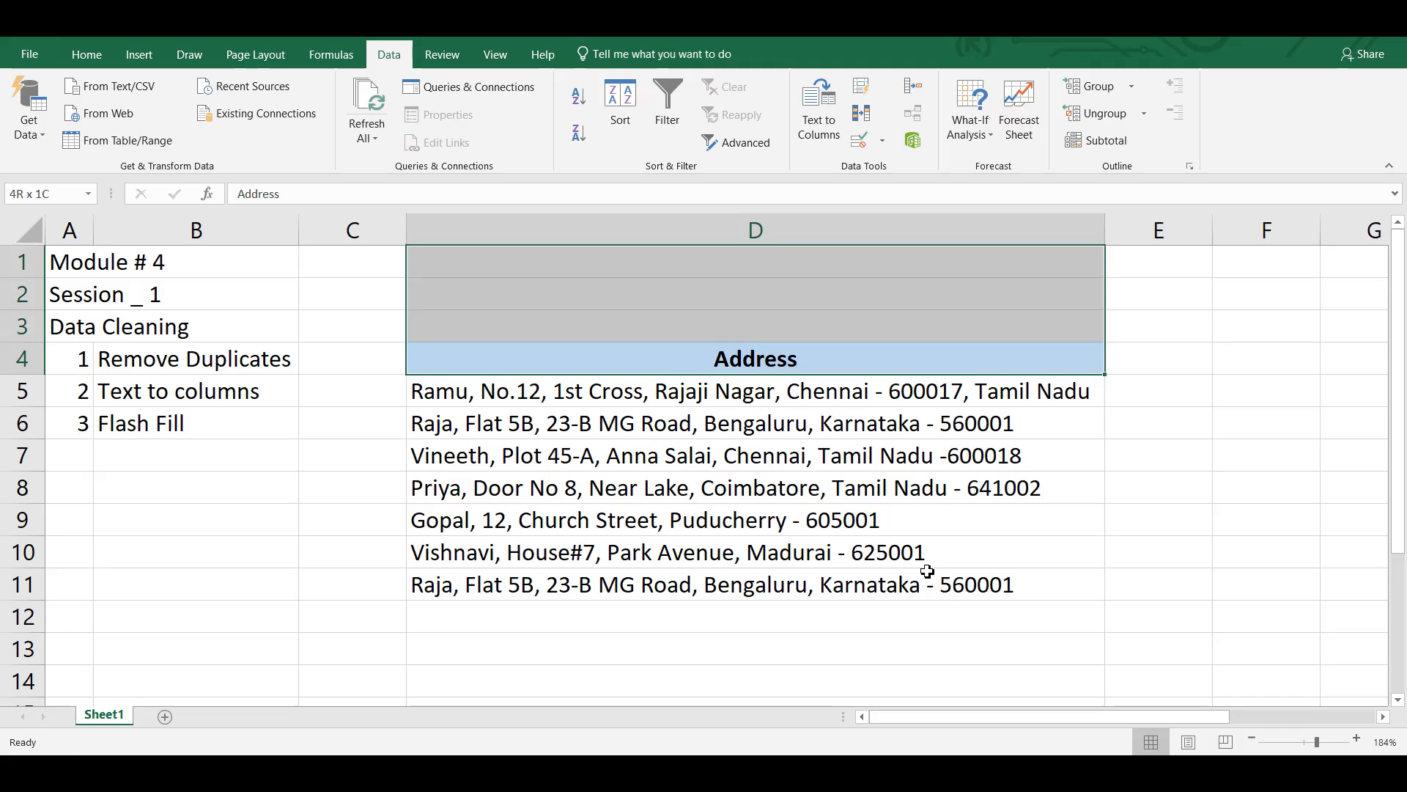
key("Down")
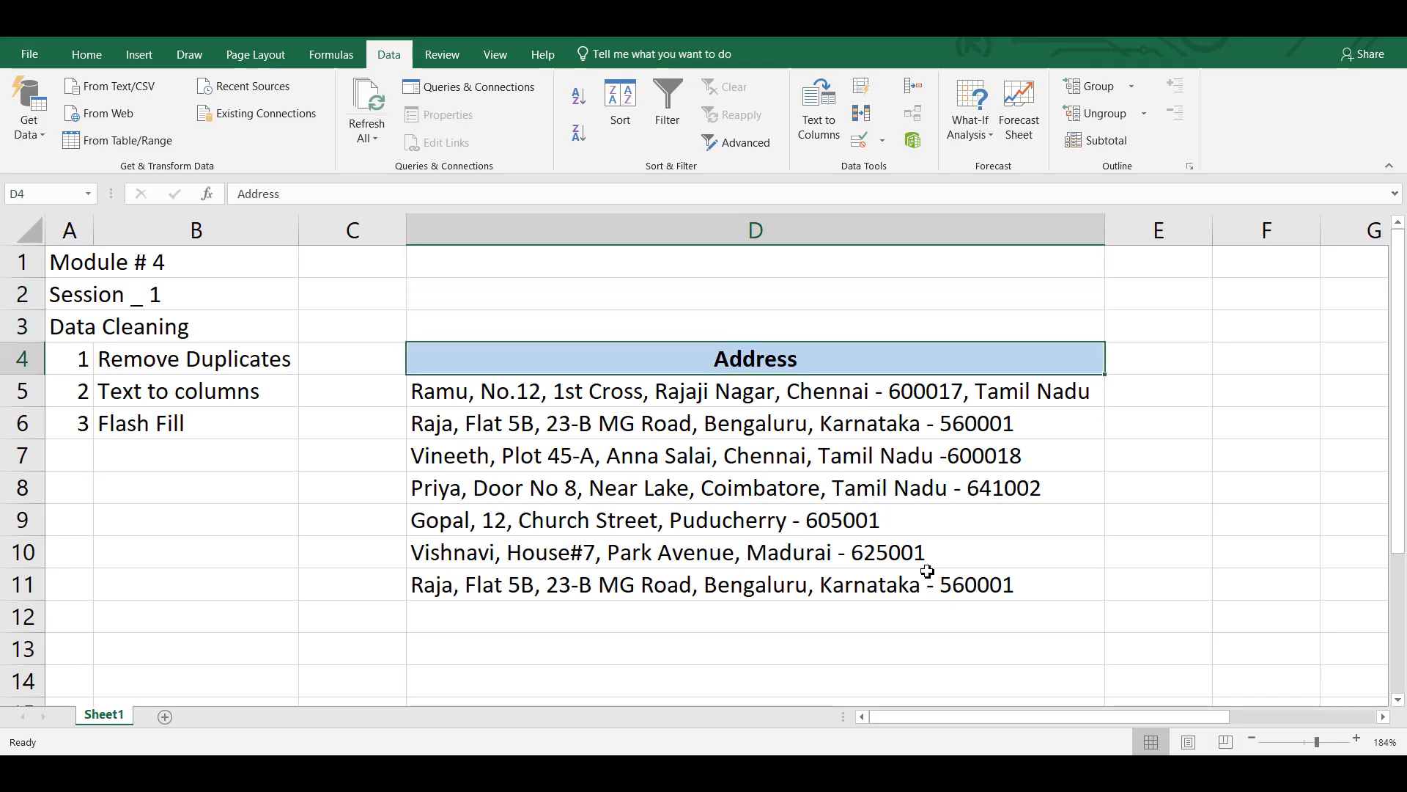
key("ctrl+shift+Down")
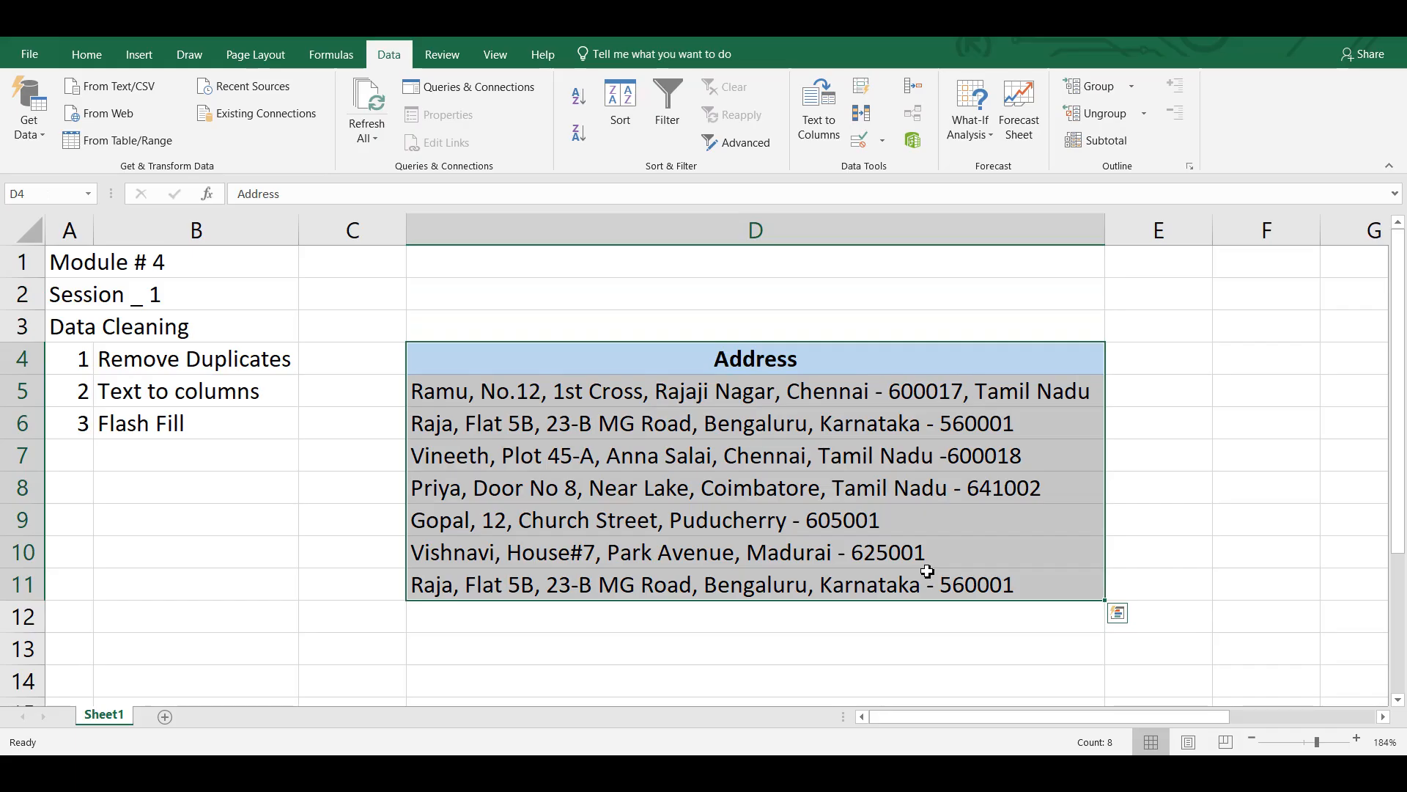
key("alt")
key("a")
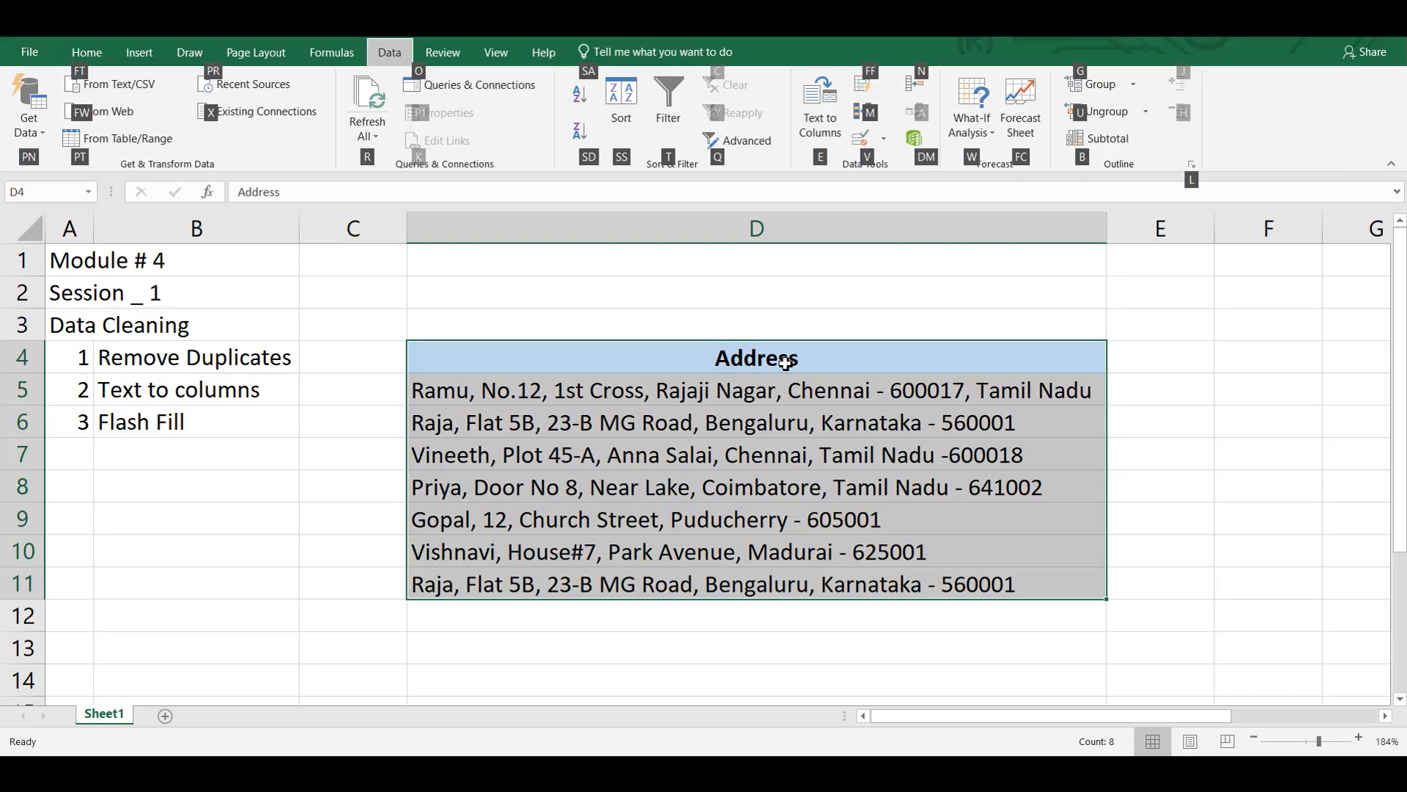
left_click(856, 117)
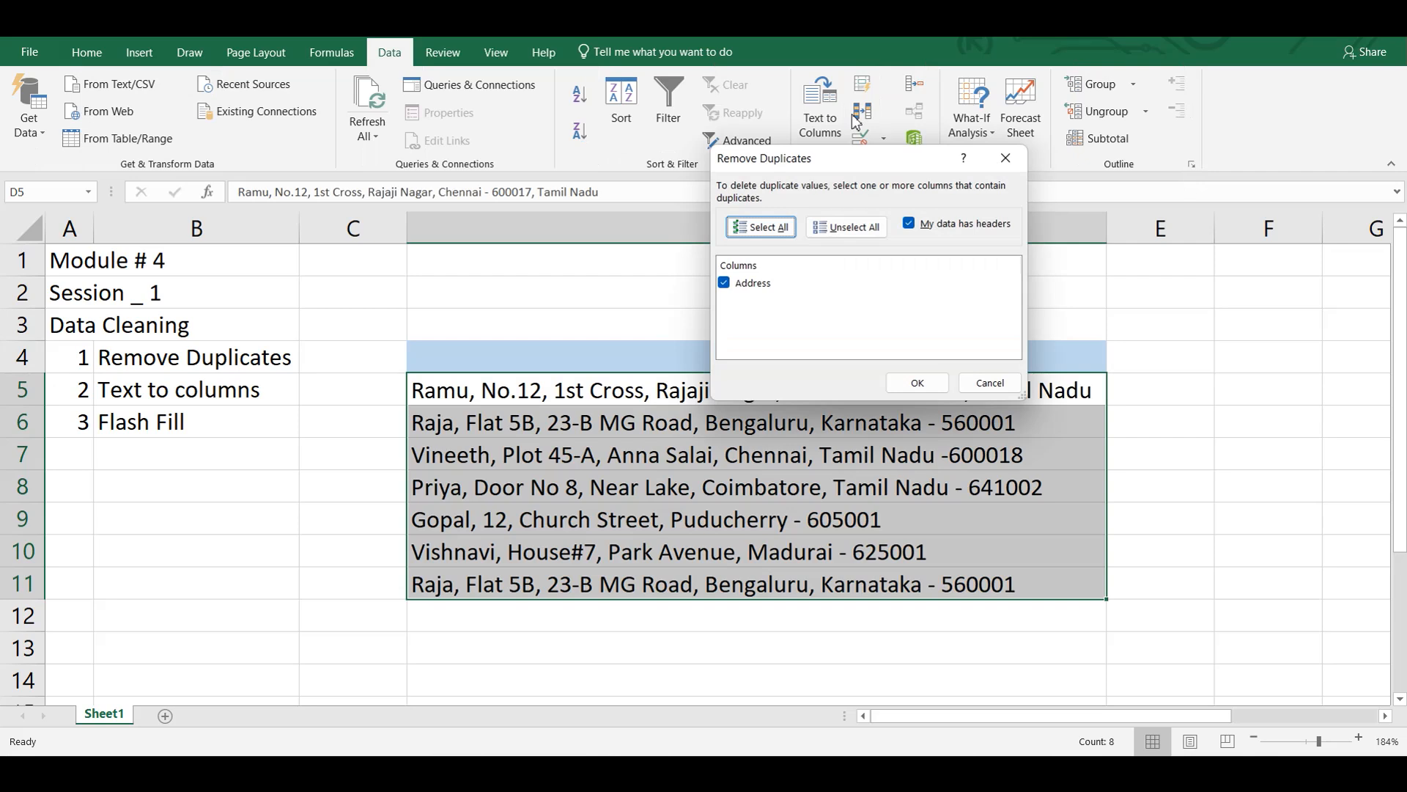
key("Tab")
key("Tab")
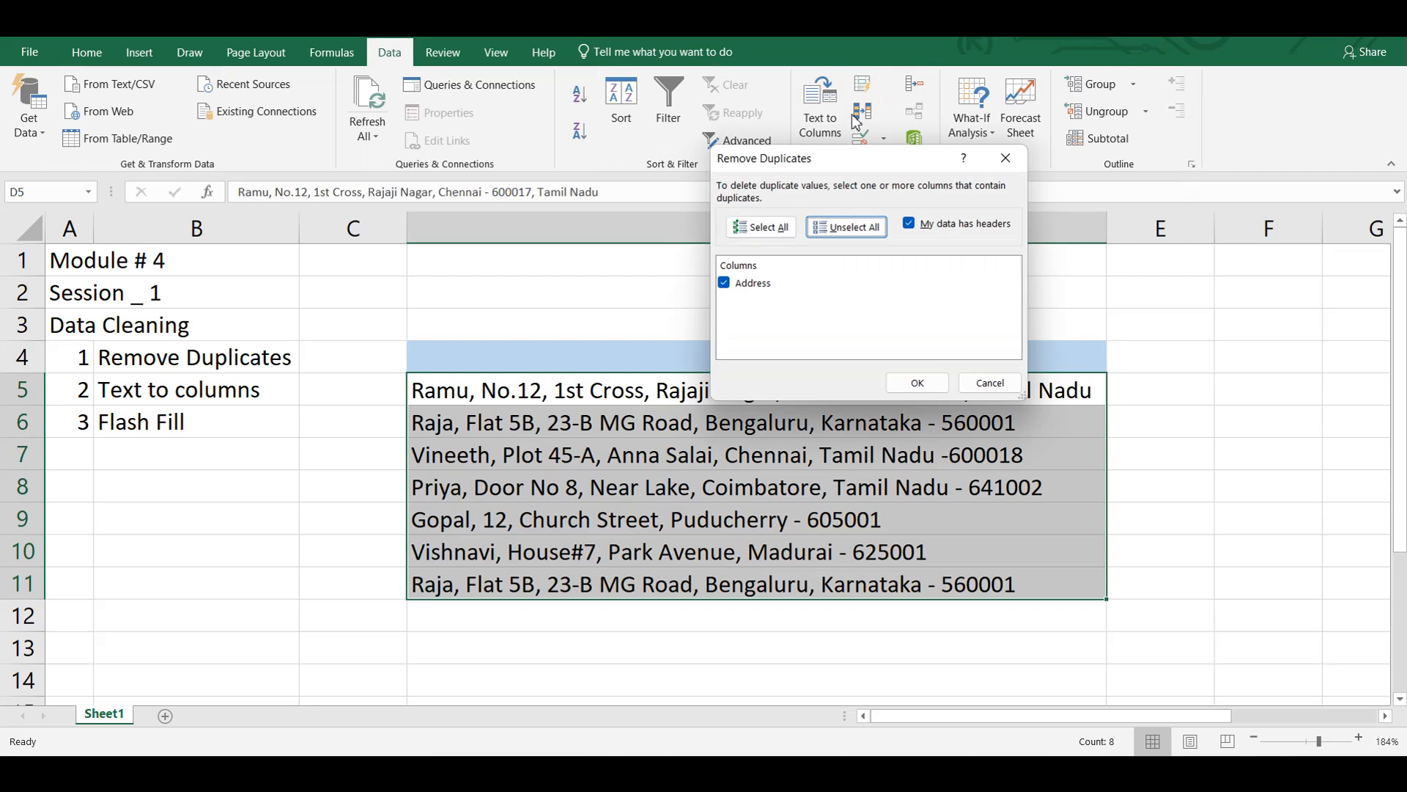
key("Return")
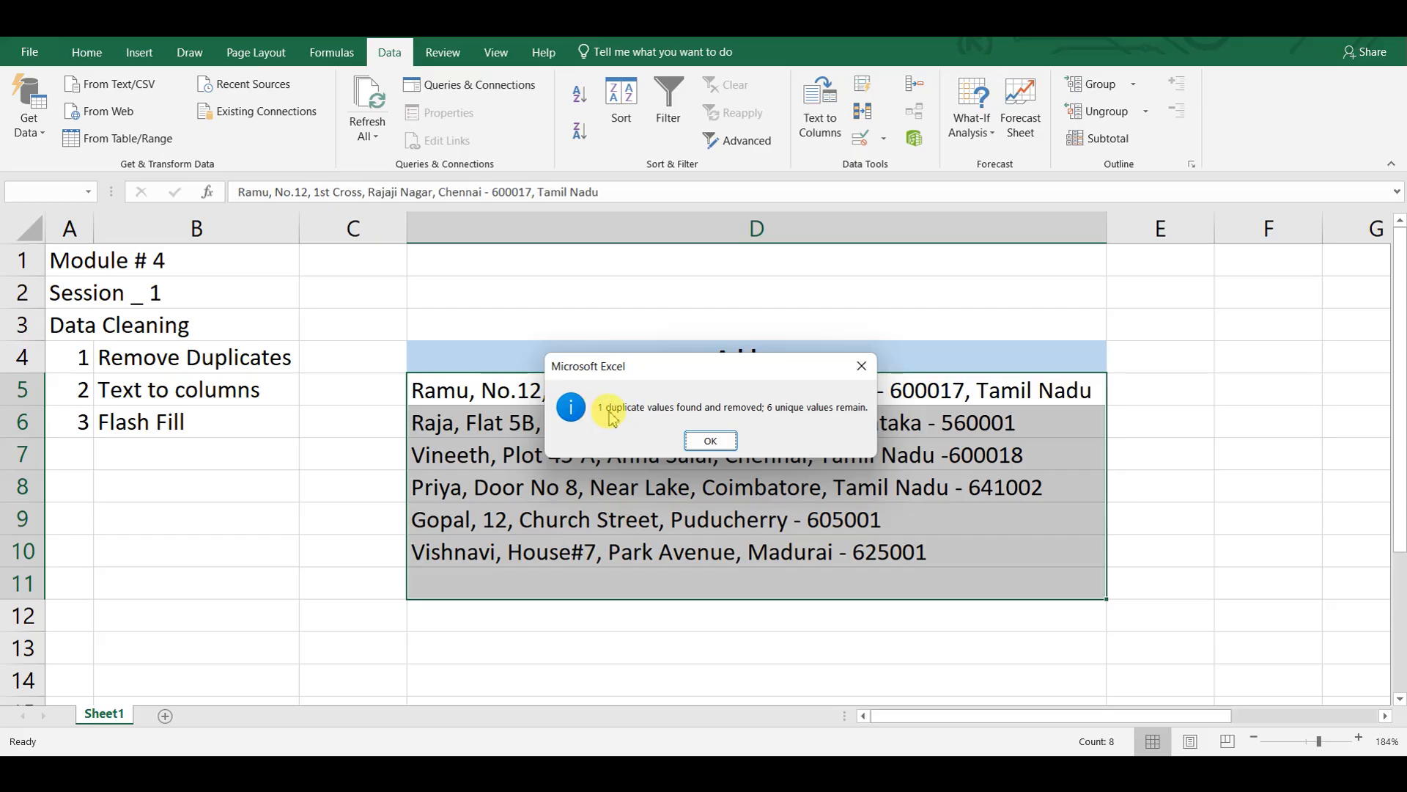
left_click(719, 444)
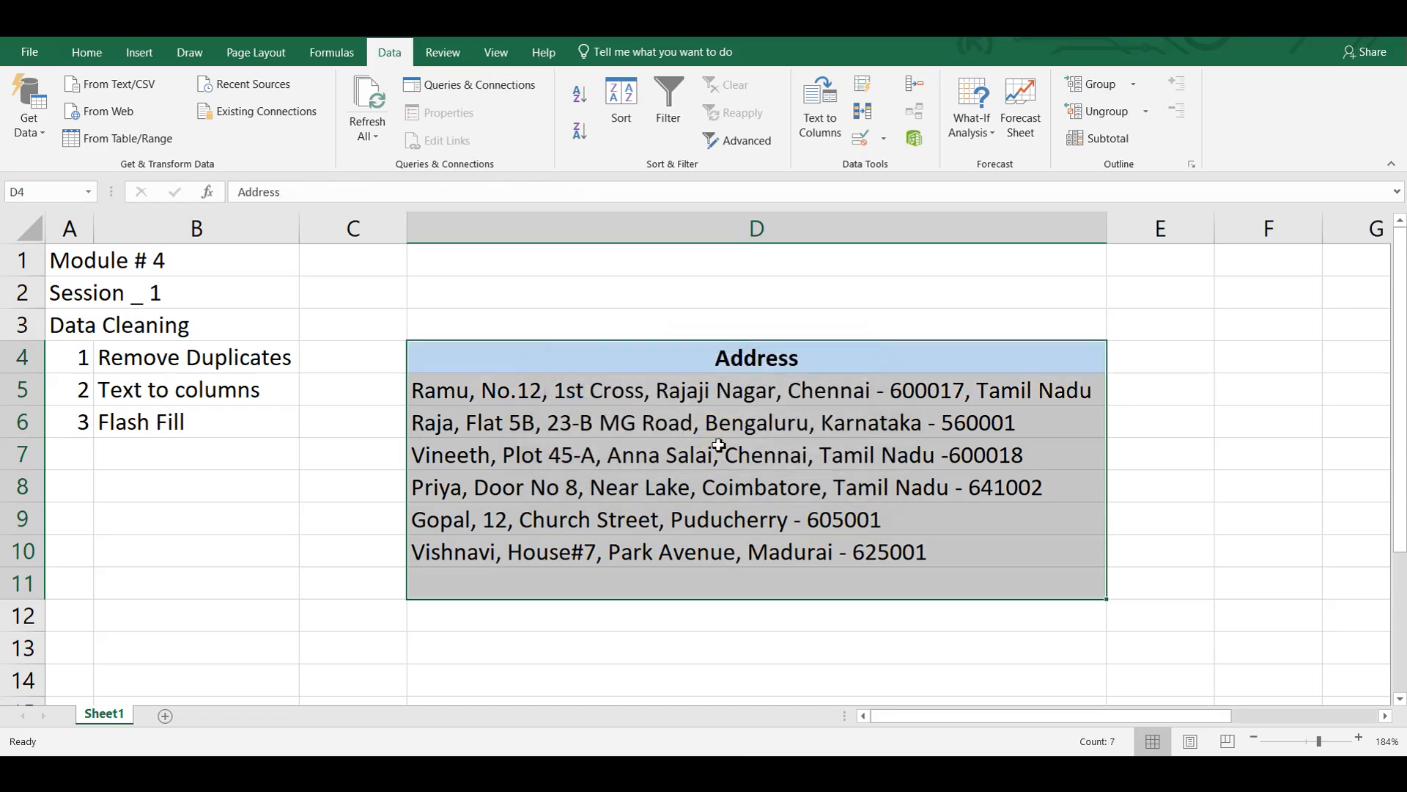
Step: Undo the duplicate removal in the Address list and select its header cell D4
key("ctrl+z")
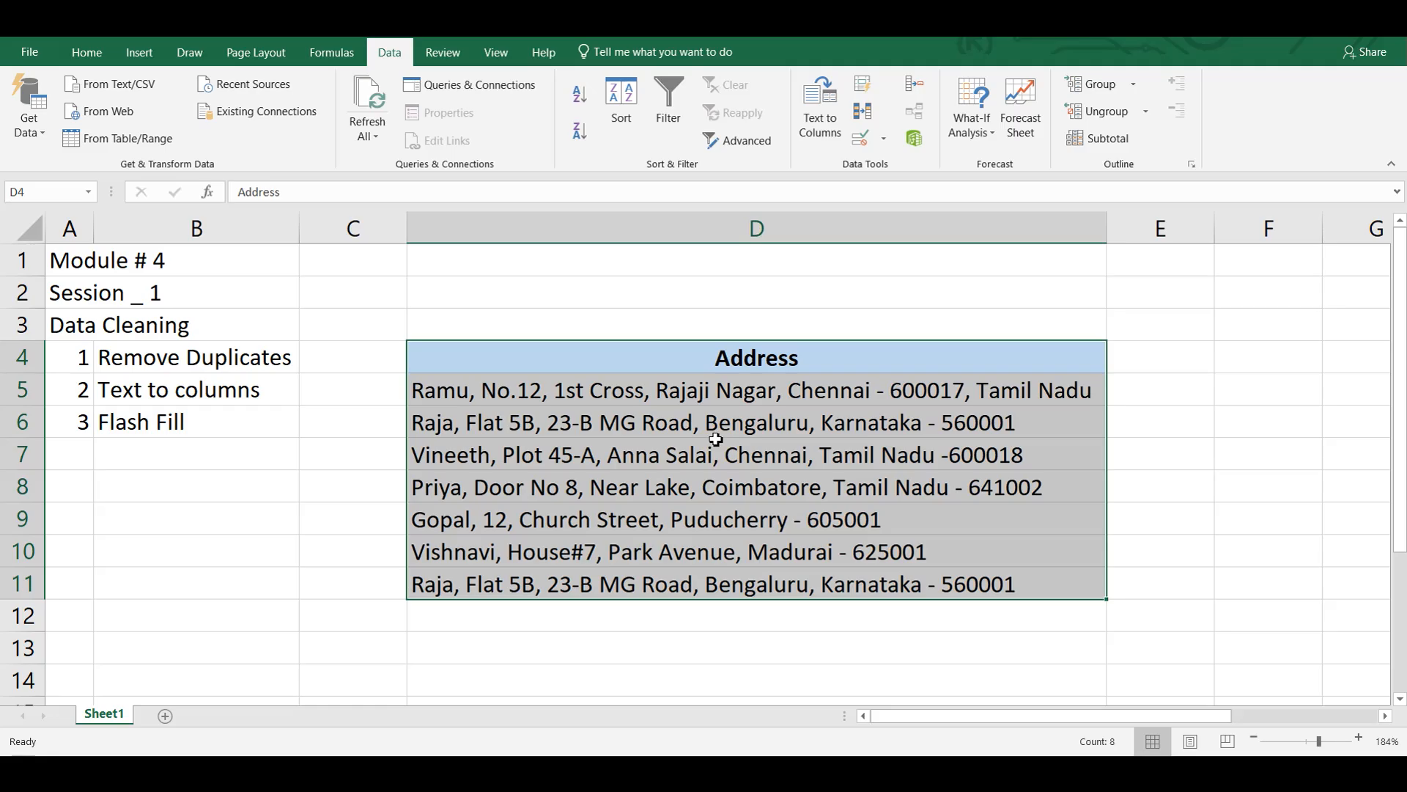
key("alt+d")
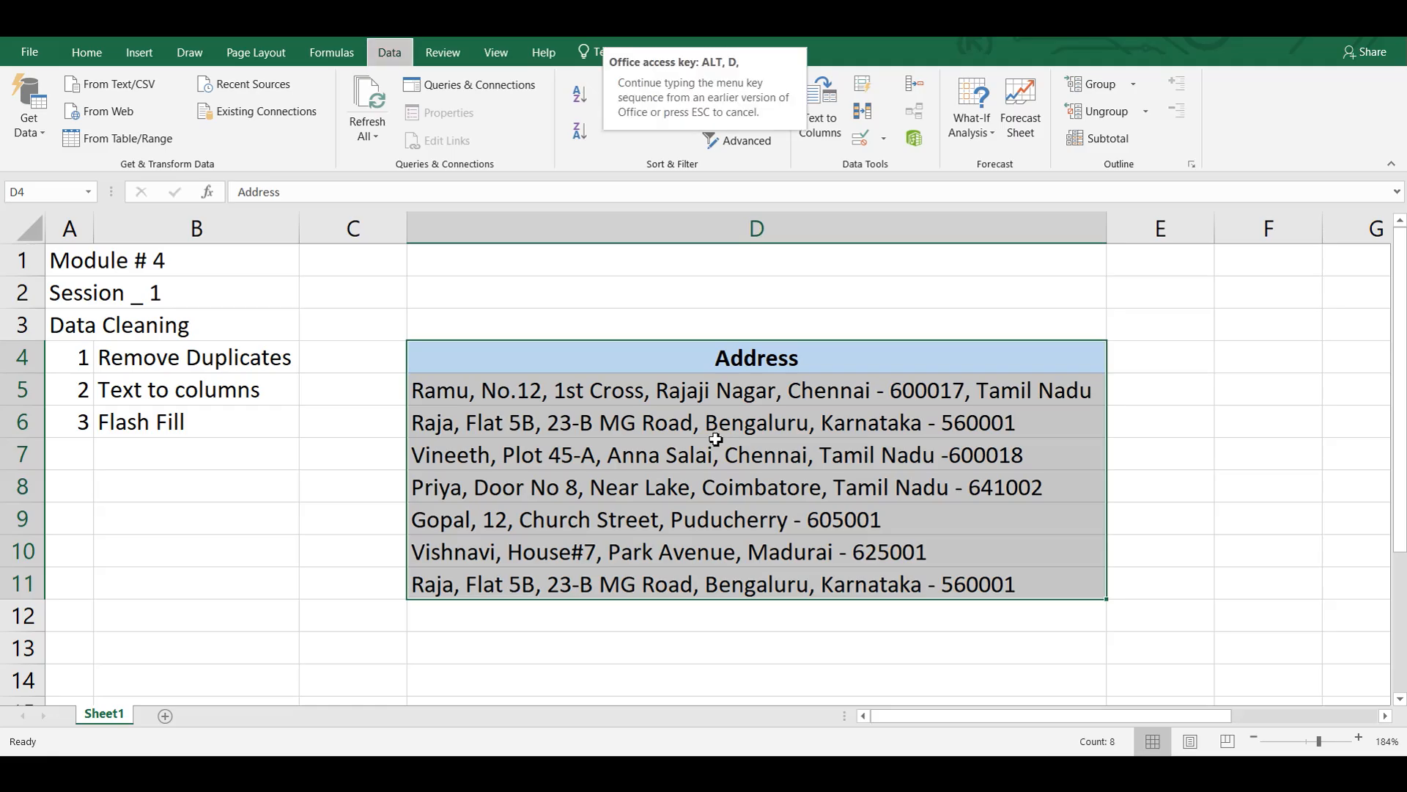
left_click(728, 362)
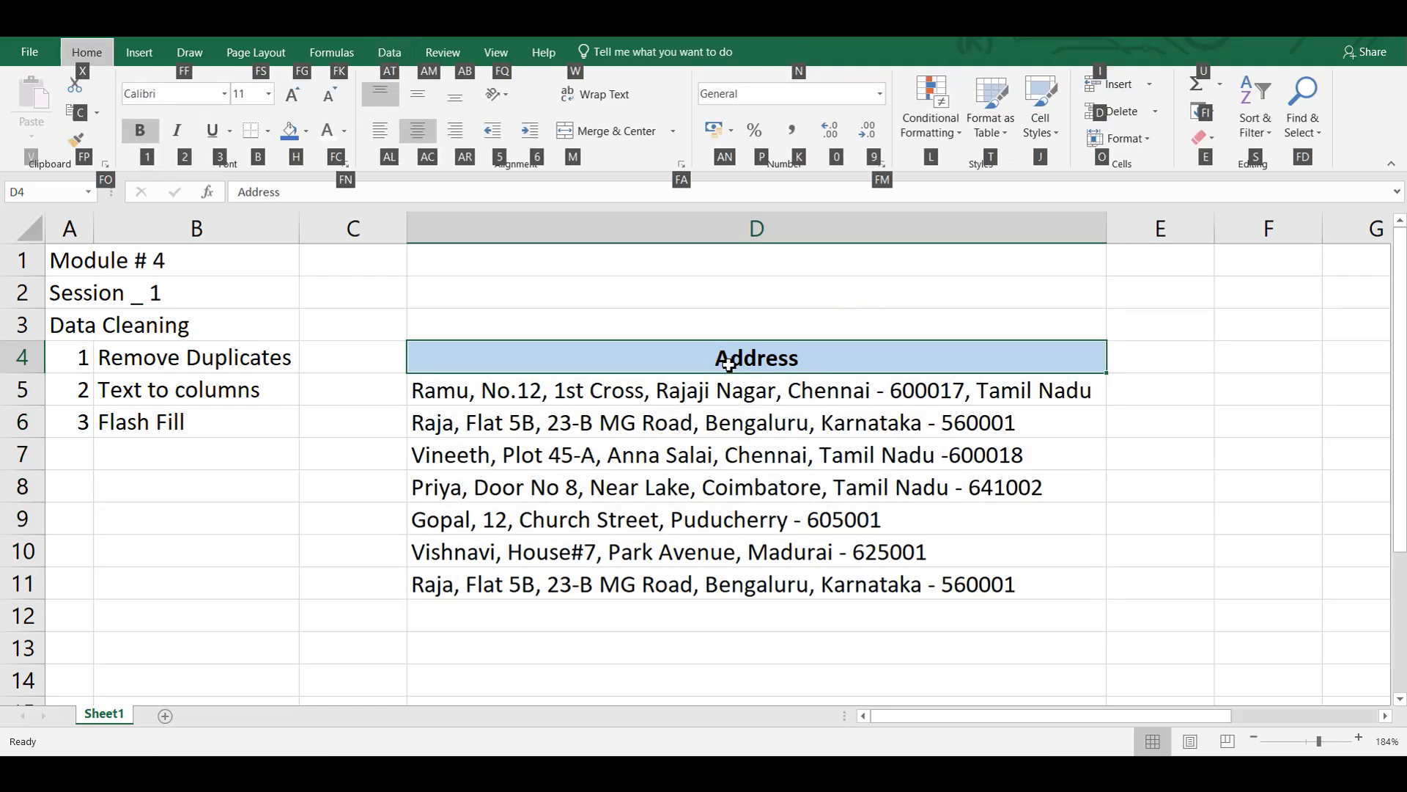
key("Escape")
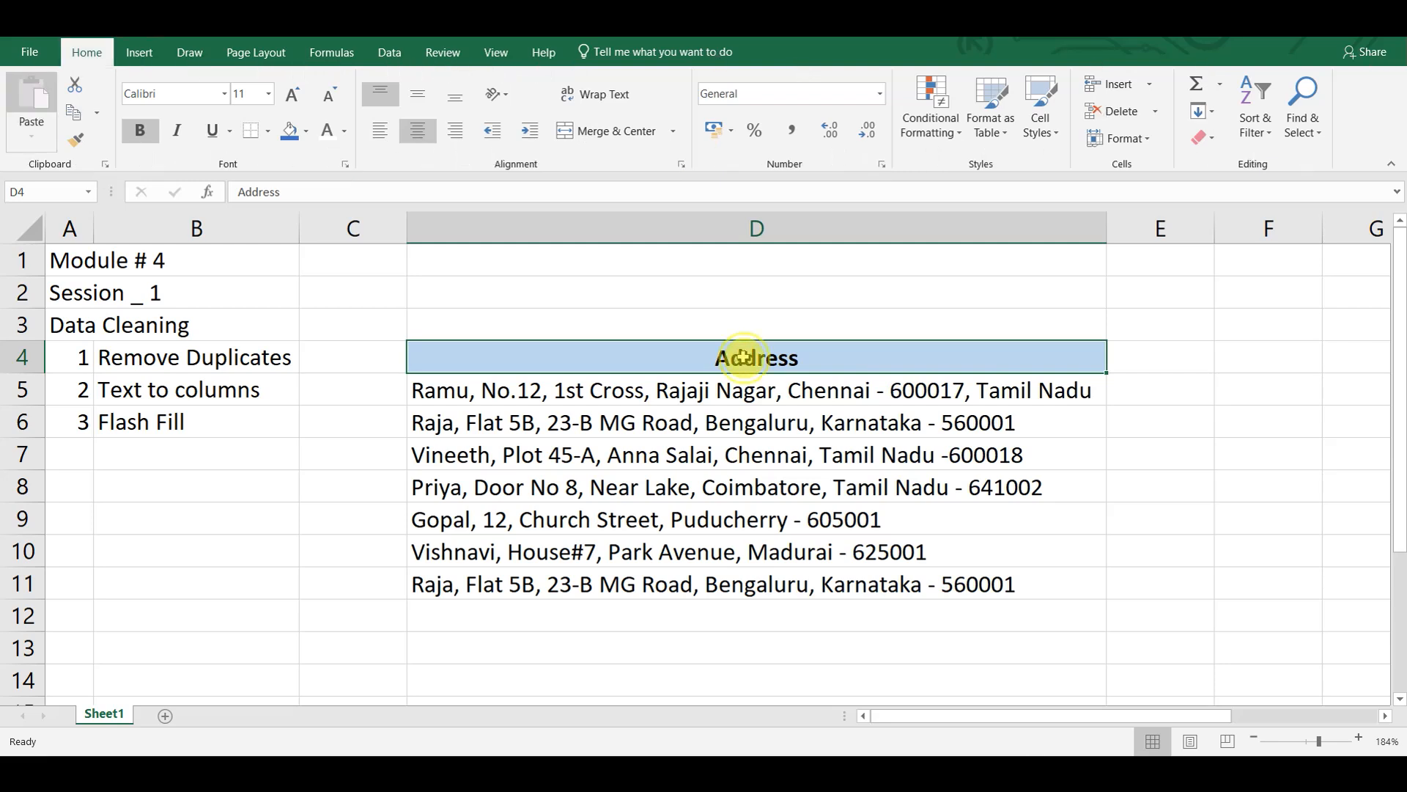
Step: Start Text to Columns on the Address list D4:D11, try Fixed width, and proceed with Delimited as the data type
key("ctrl+shift+Down")
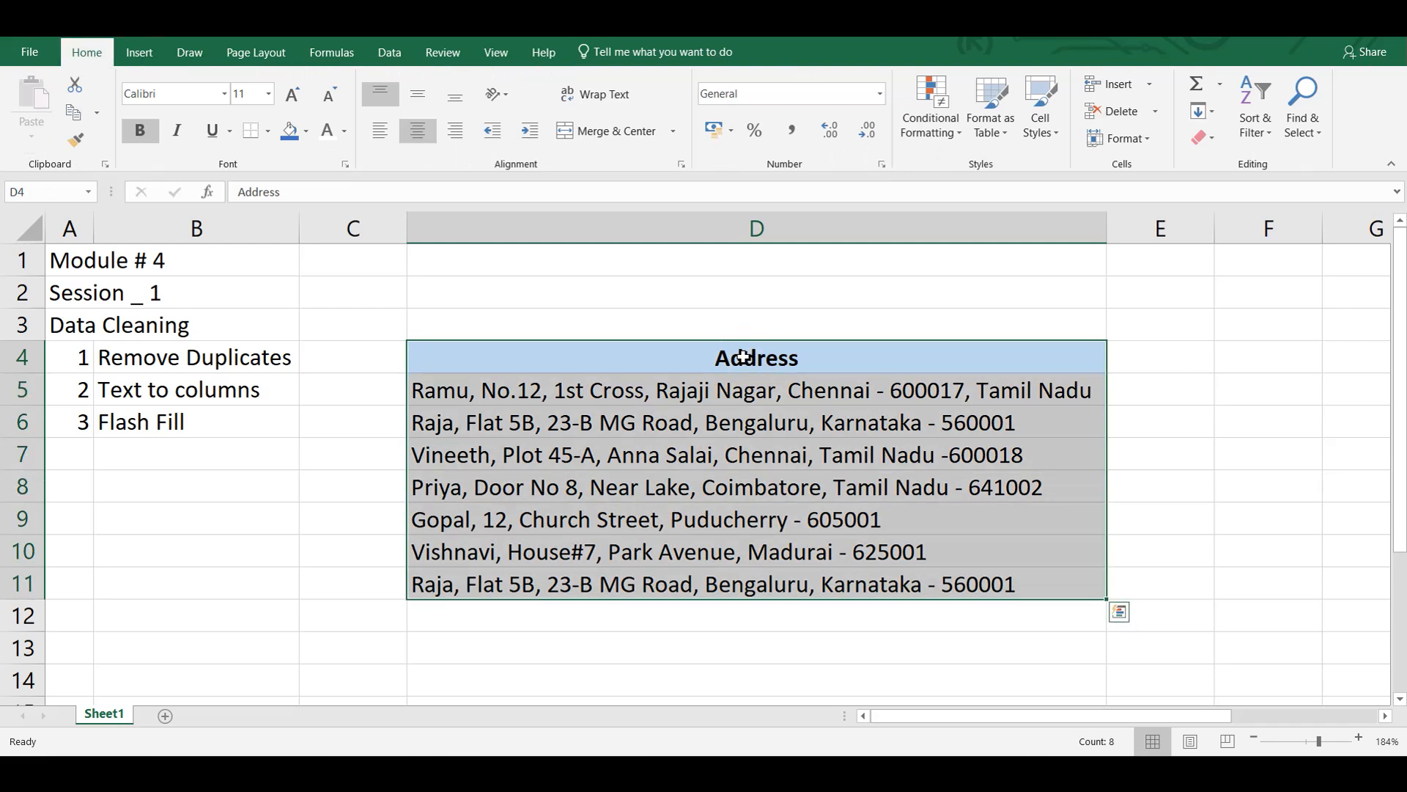
key("alt")
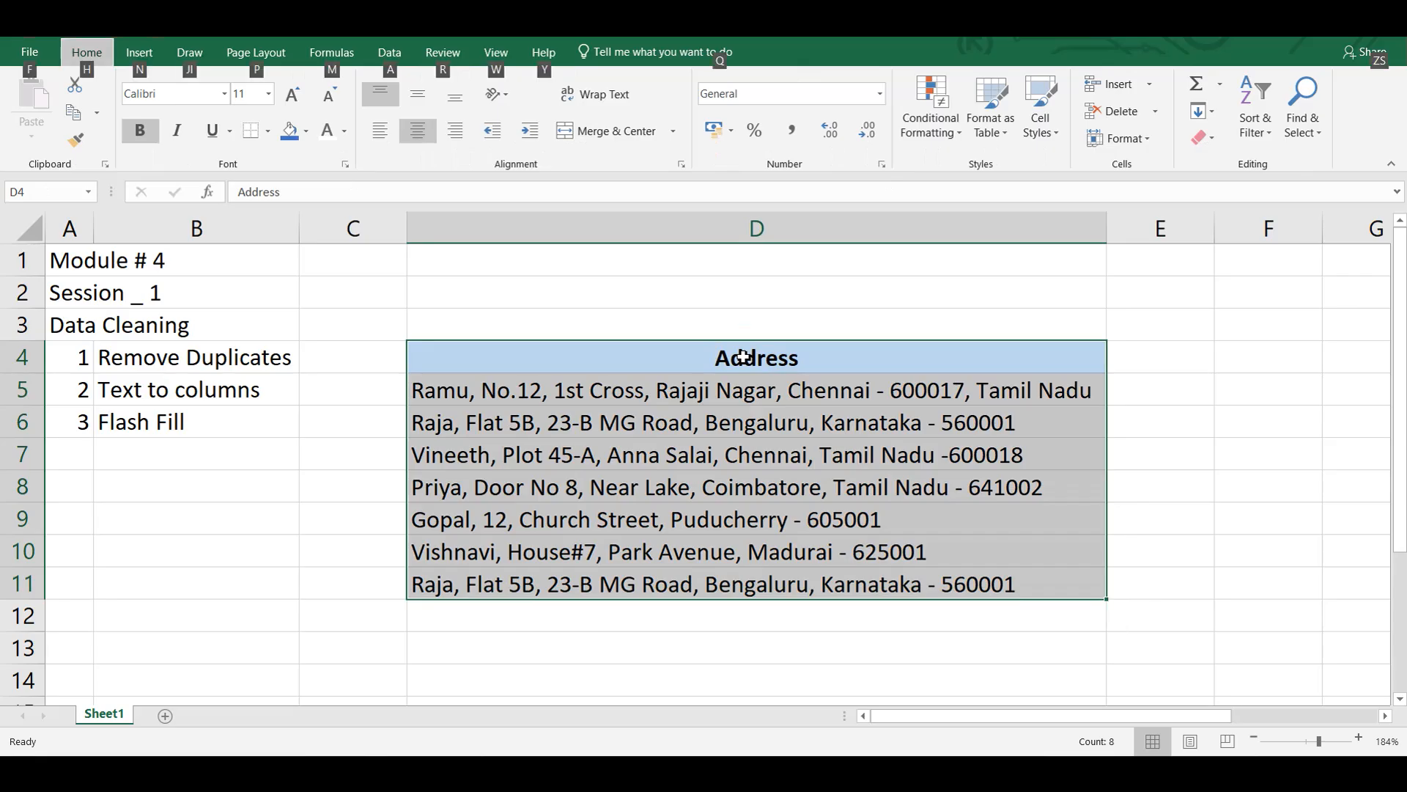
key("a")
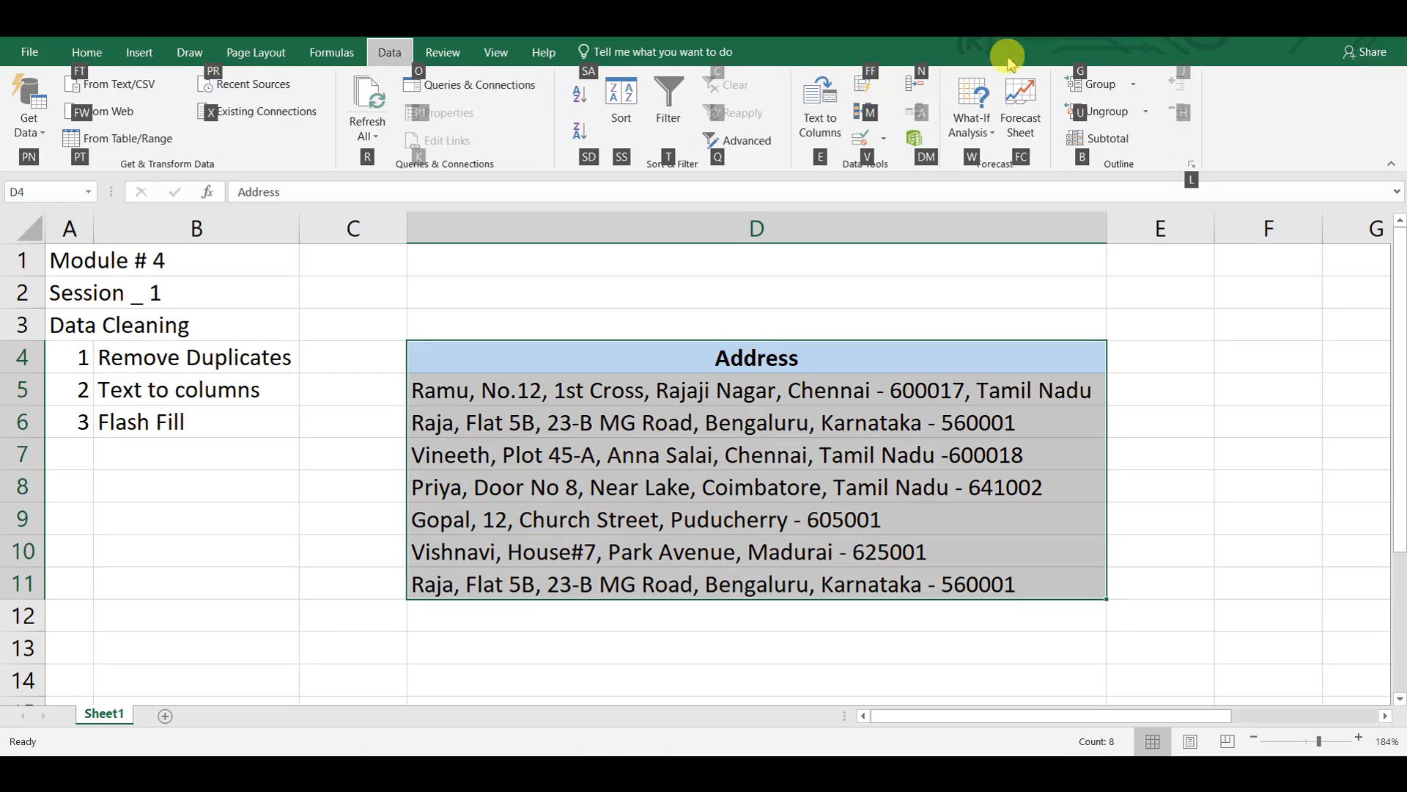
left_click(821, 135)
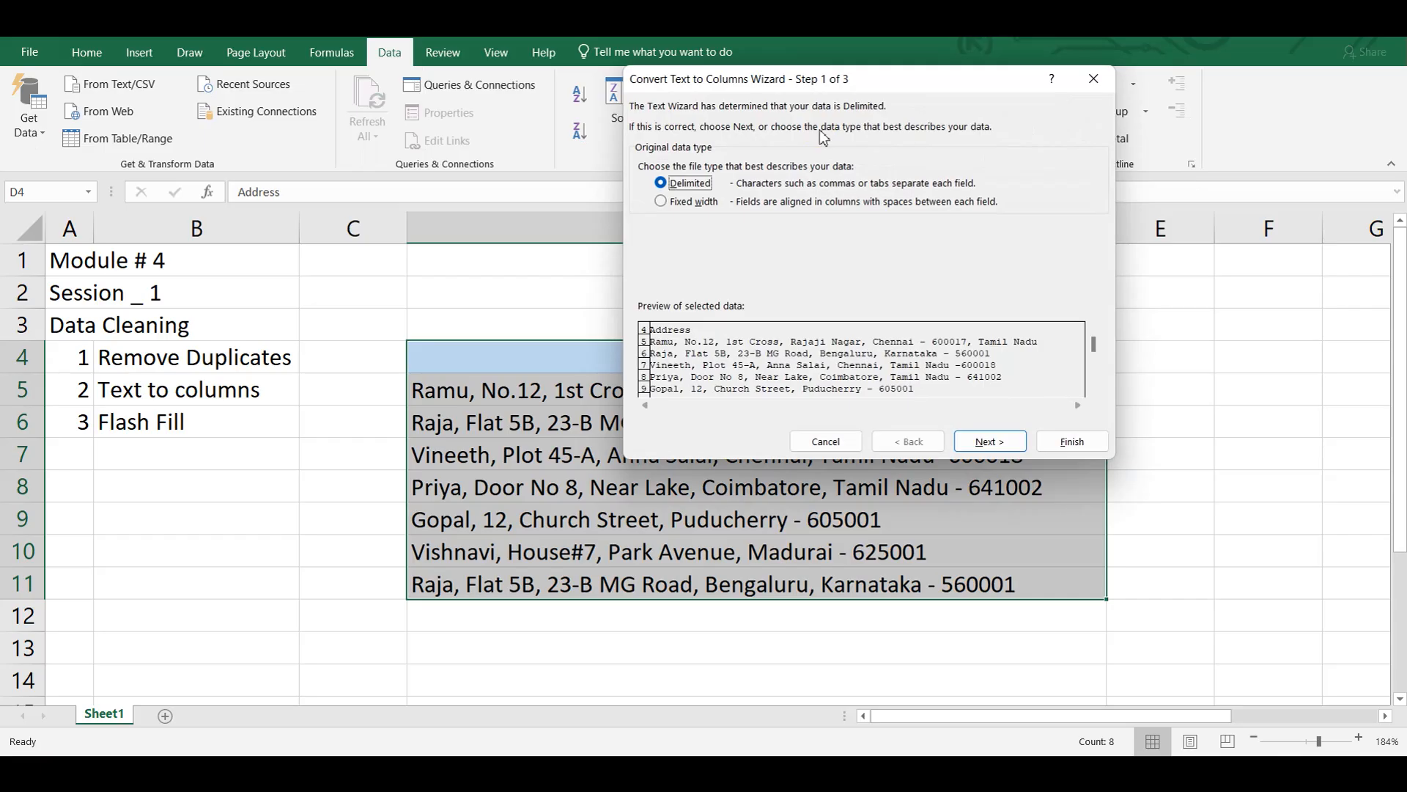
left_click(674, 189)
left_click(676, 192)
left_click(676, 194)
key("Down")
left_click(707, 210)
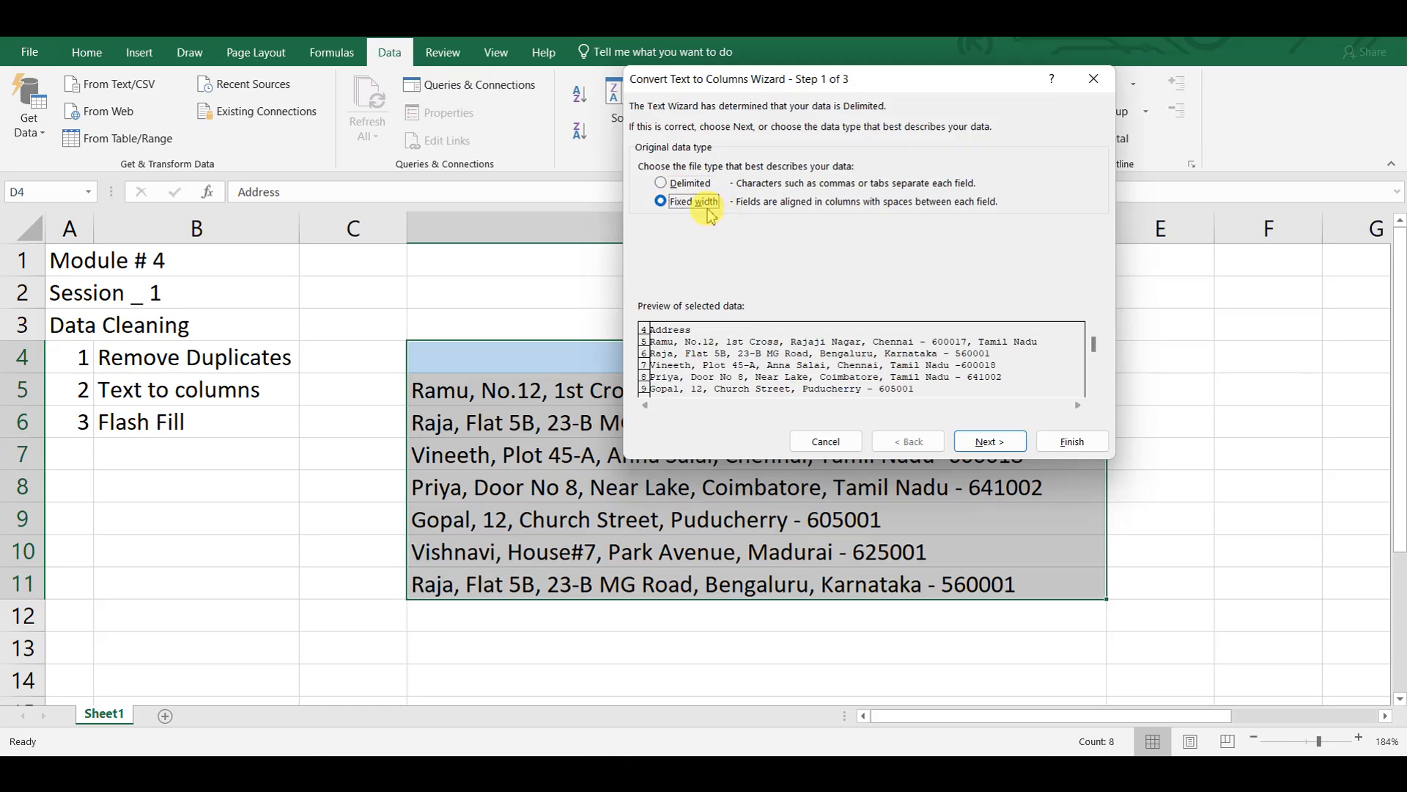
key("Up")
left_click(981, 454)
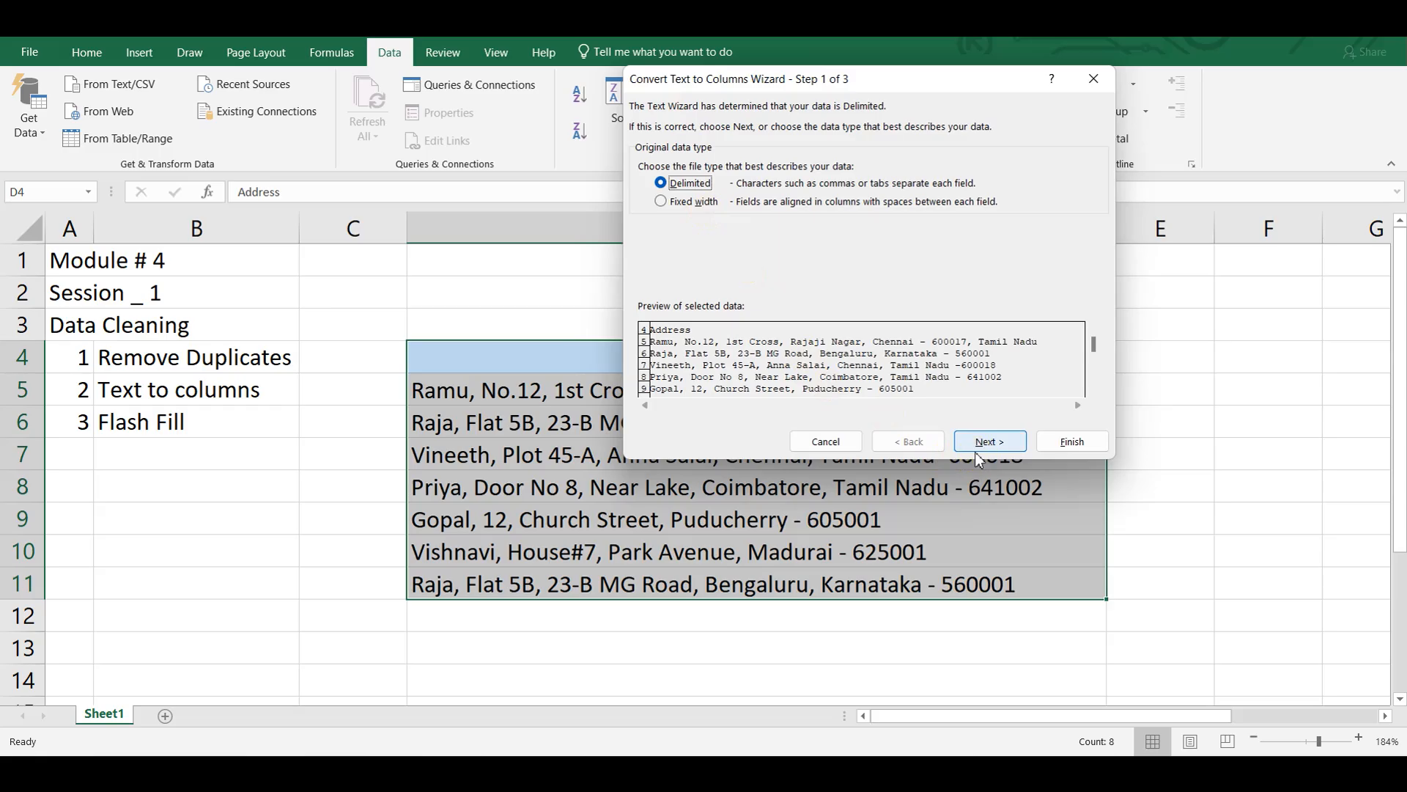
left_click(662, 182)
key("Return")
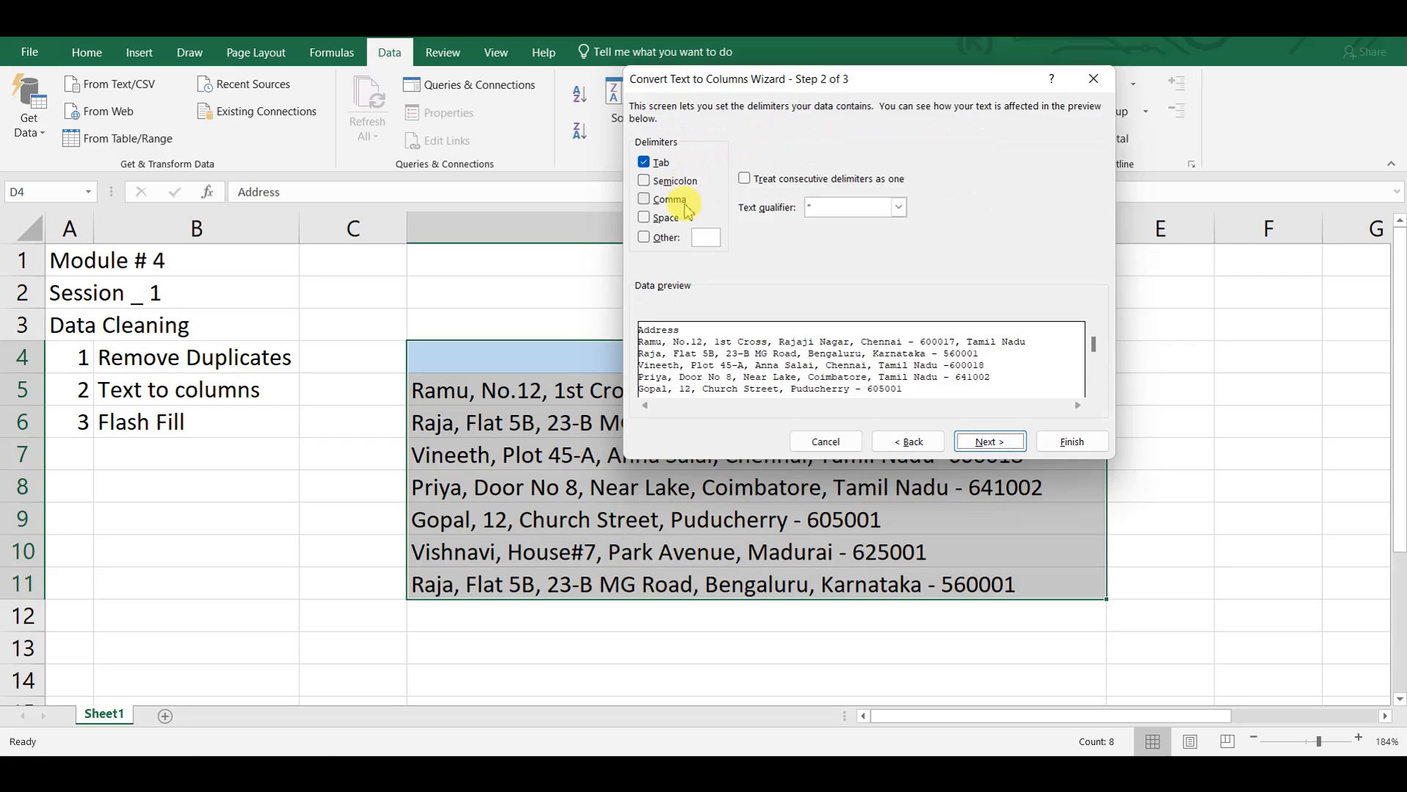
Step: Try | as a custom delimiter for the address split and replace it with the Comma delimiter
left_click(668, 242)
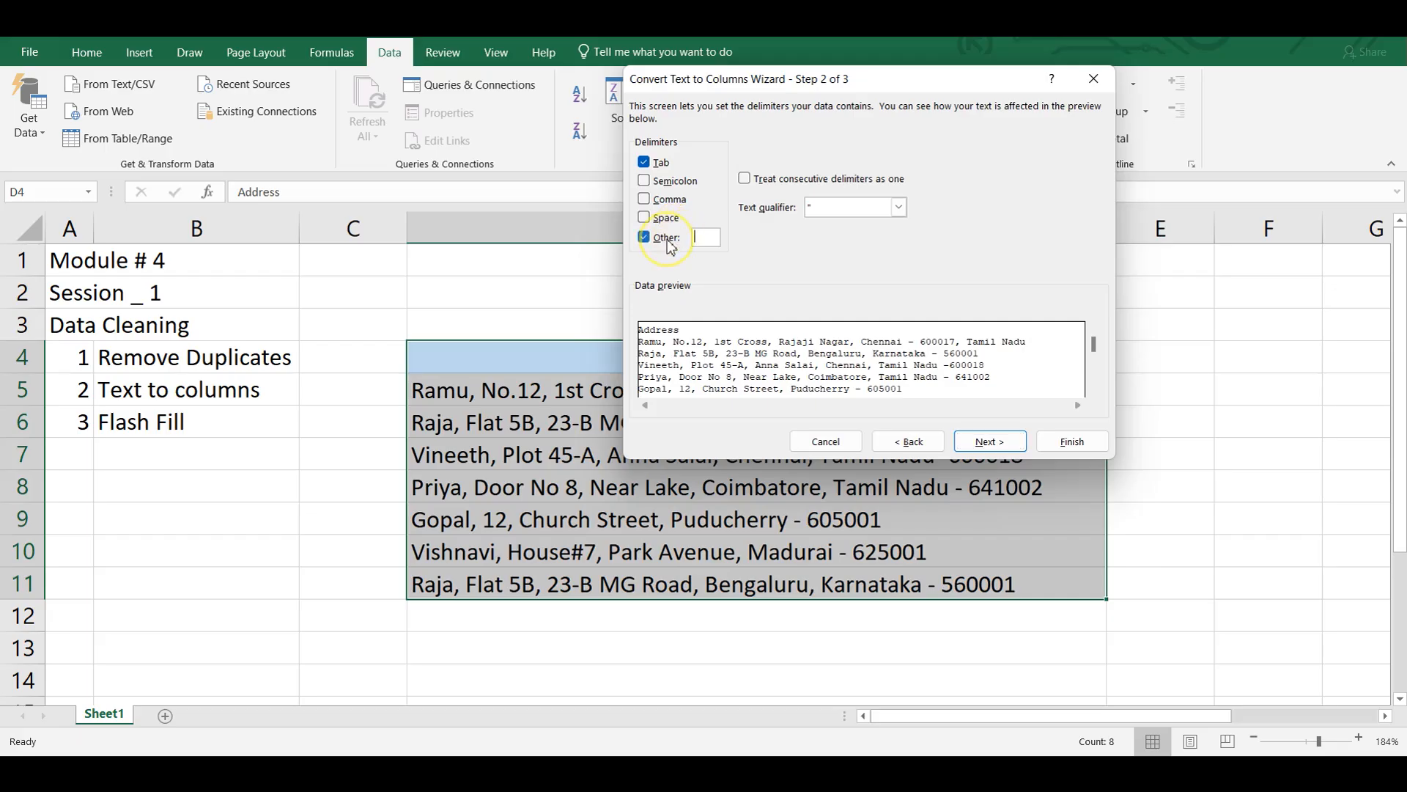
type("|")
left_click(711, 240)
left_click(671, 239)
left_click(660, 236)
left_click(679, 205)
left_click(679, 206)
left_click(681, 208)
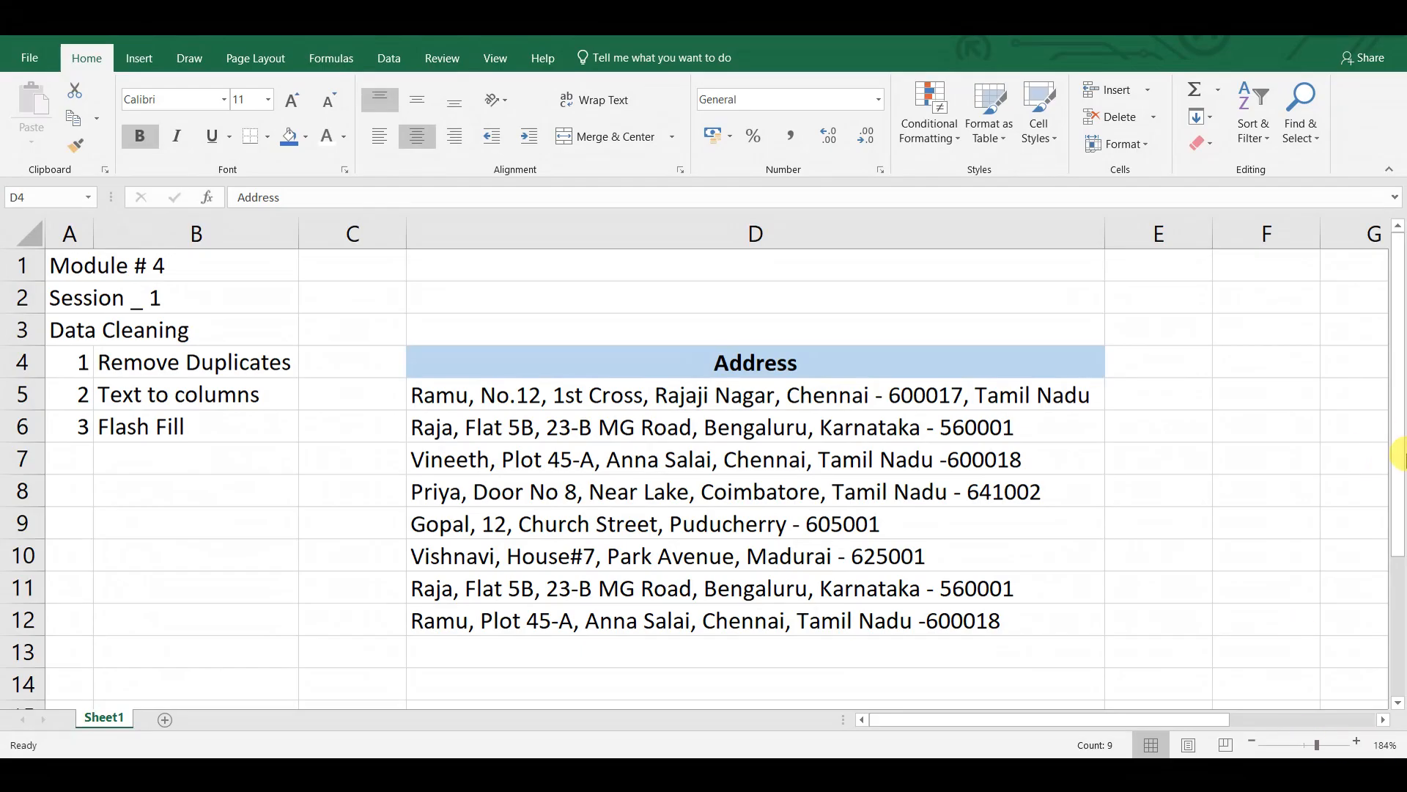
Step: Split the Address list in D4:D12 into separate columns as delimited data using Comma, with General format and destination $D$4
left_click(604, 366)
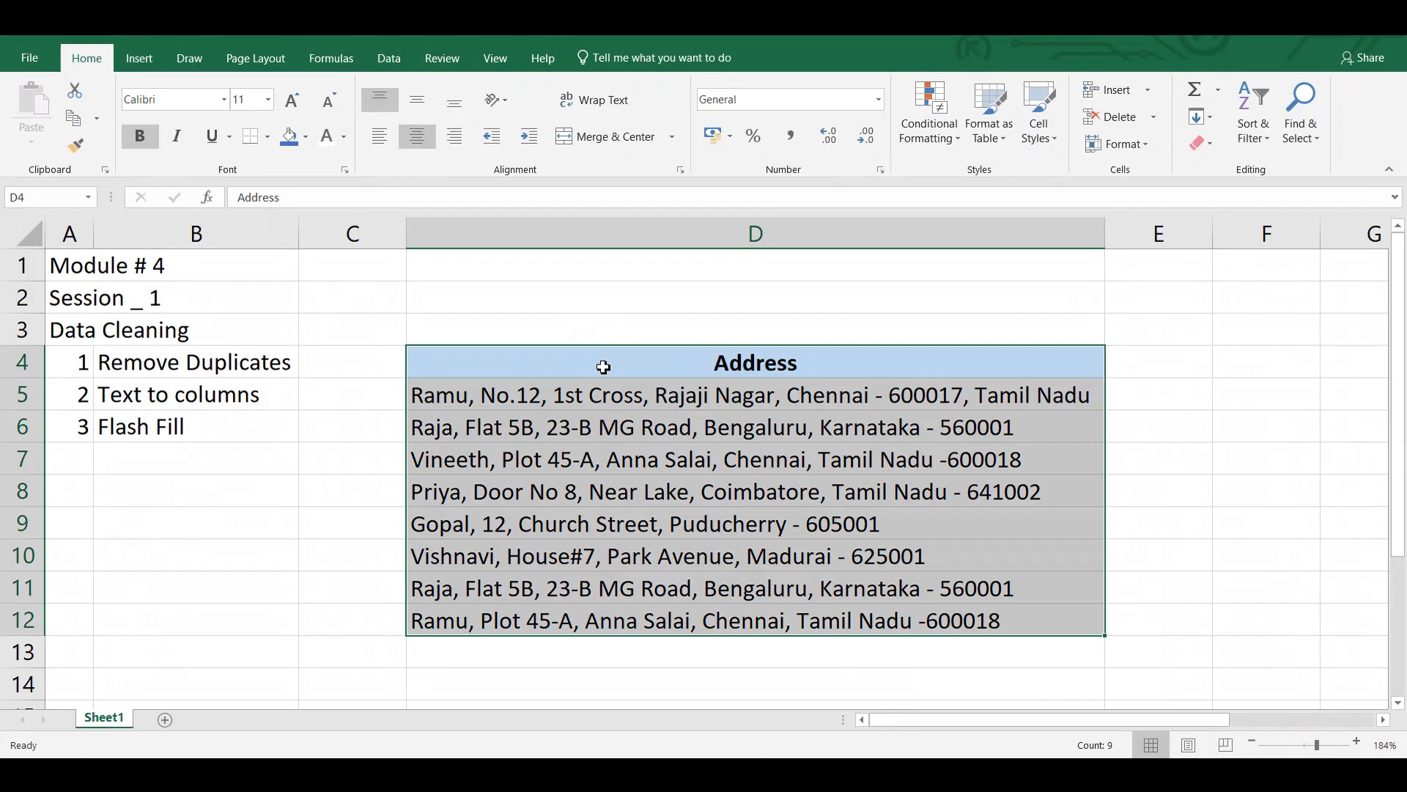
key("alt")
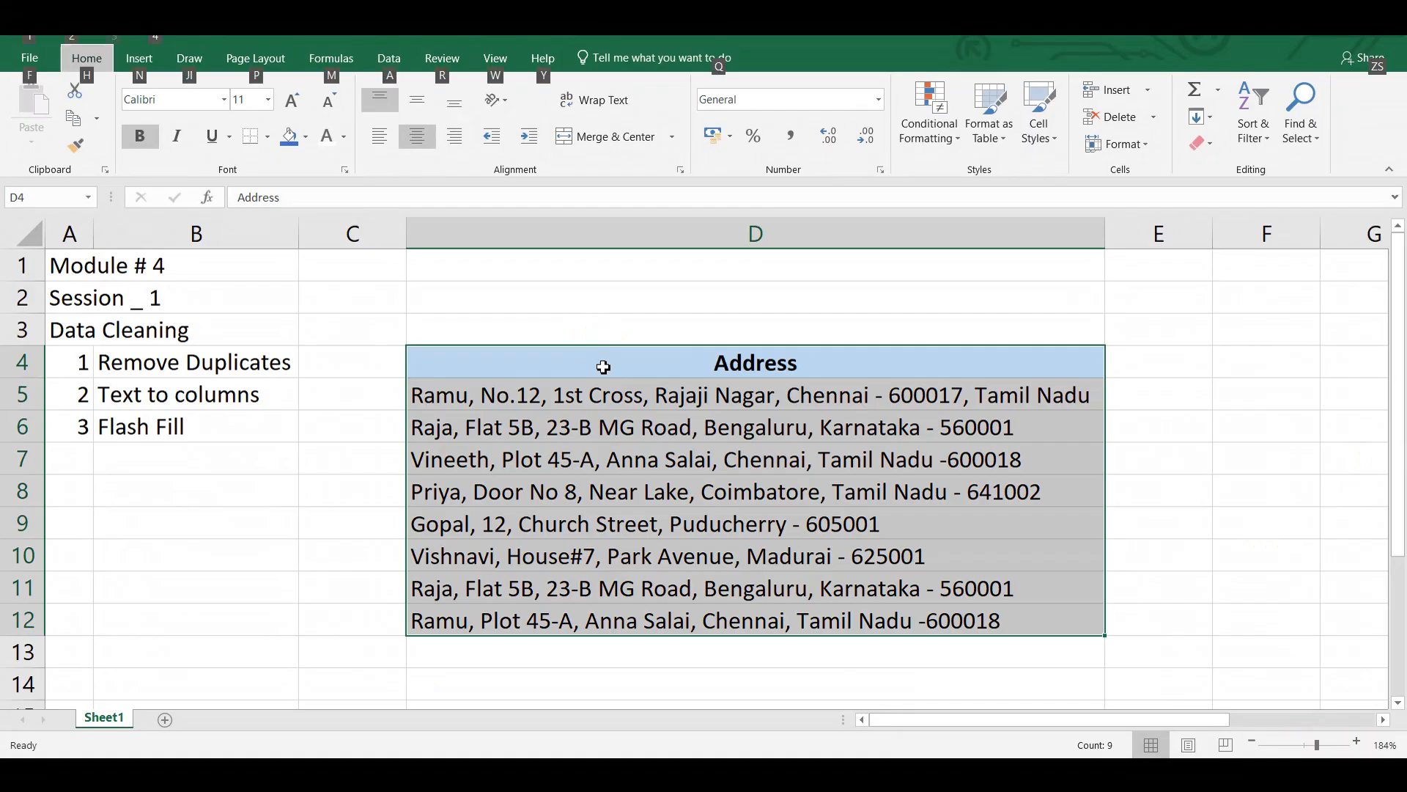
key("a")
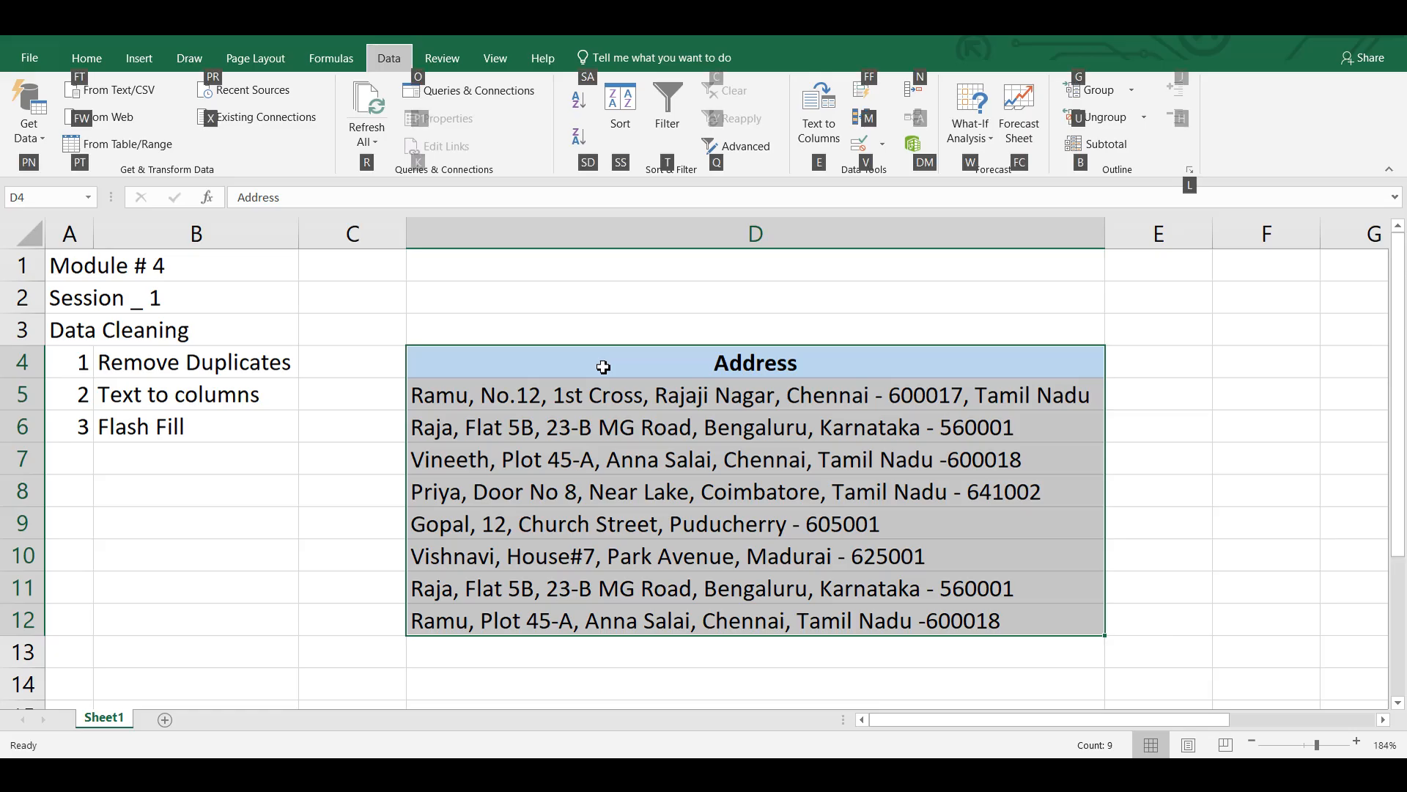
key("e")
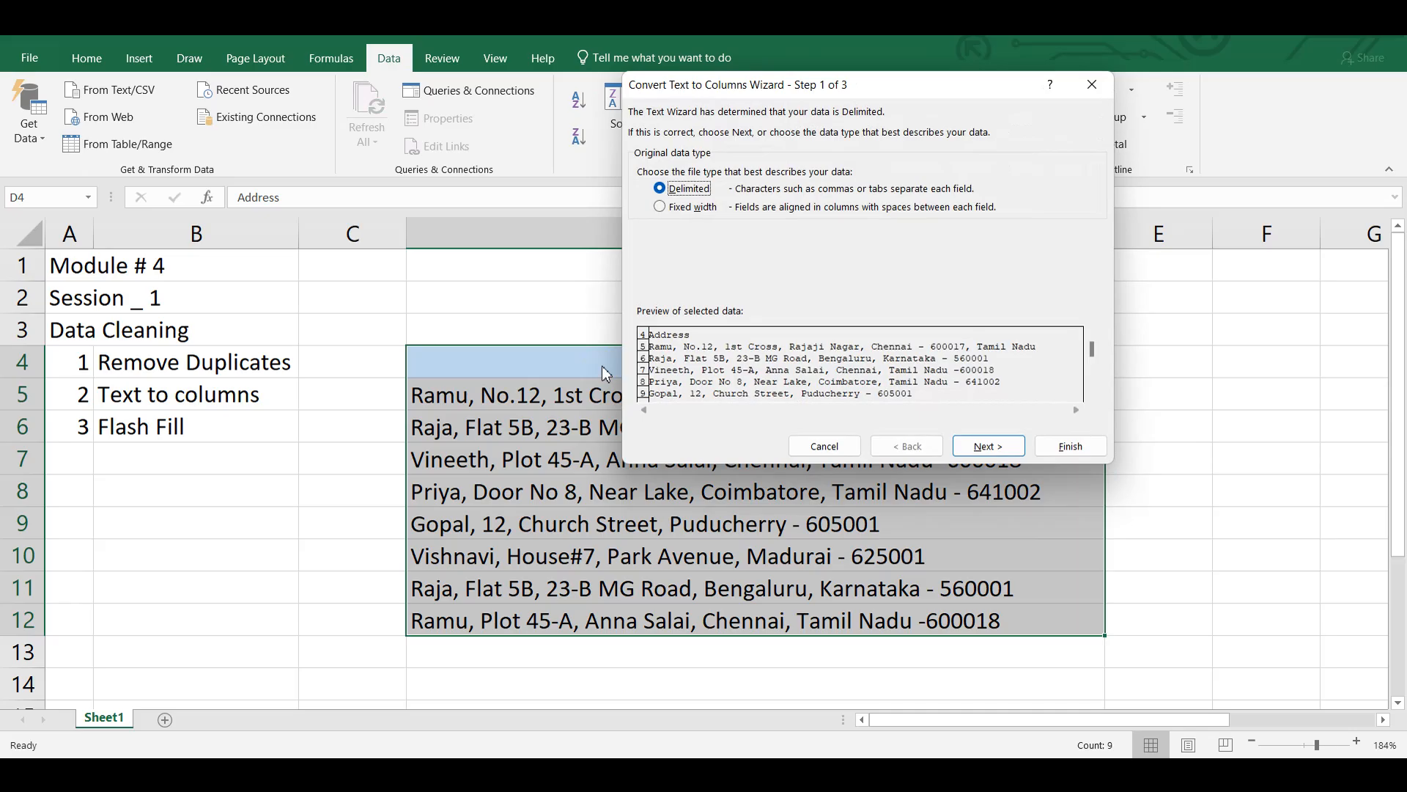
key("Return")
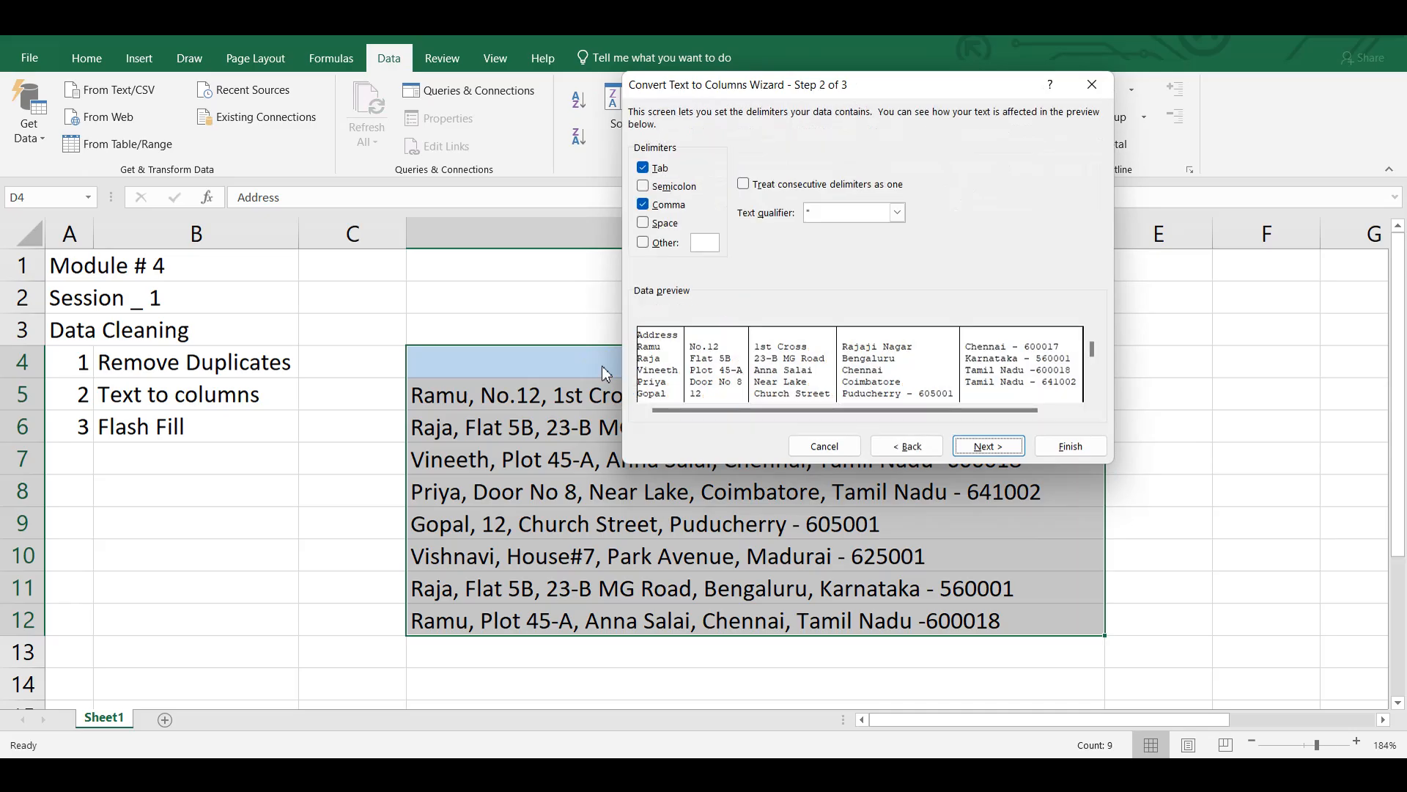
key("alt+c")
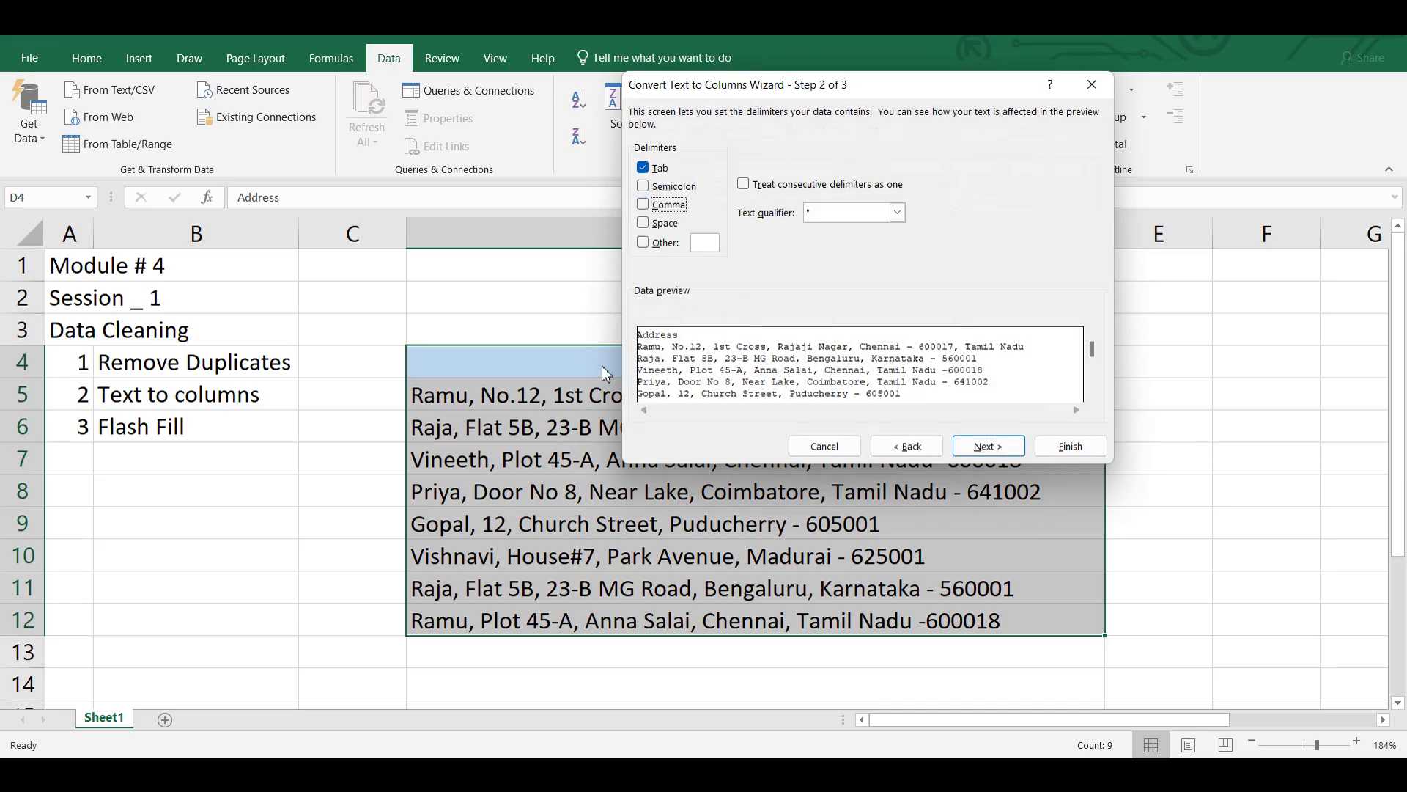
key("alt+c")
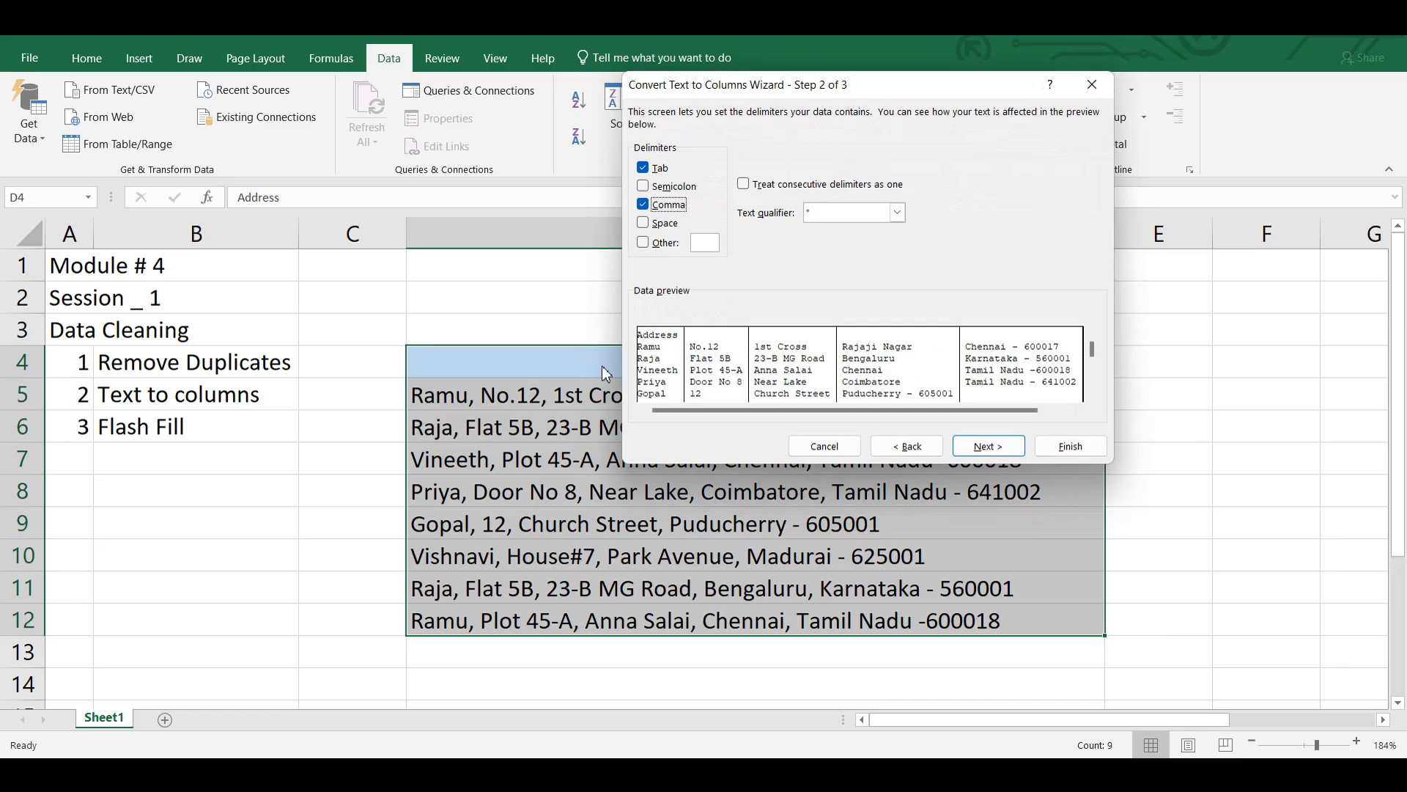
key("Return")
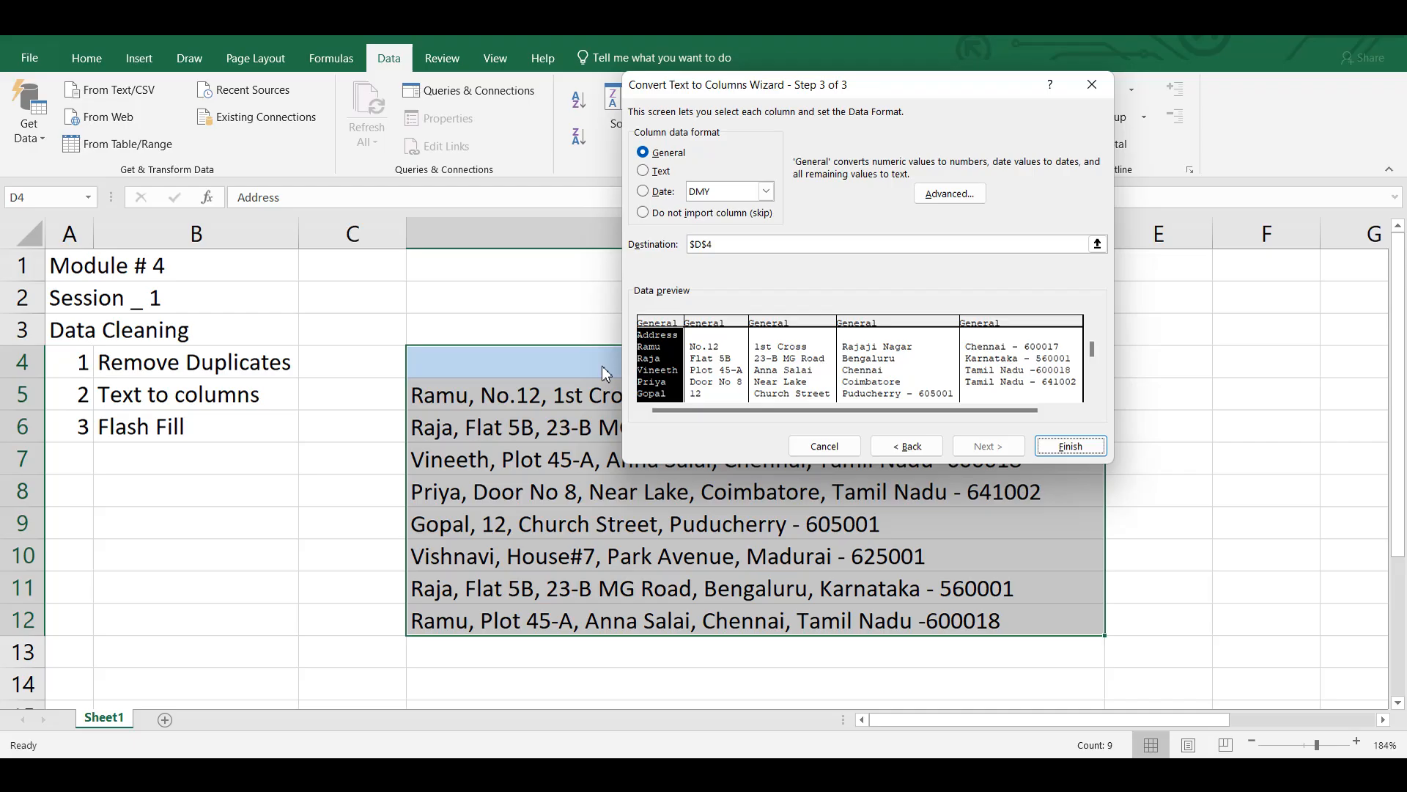
key("Return")
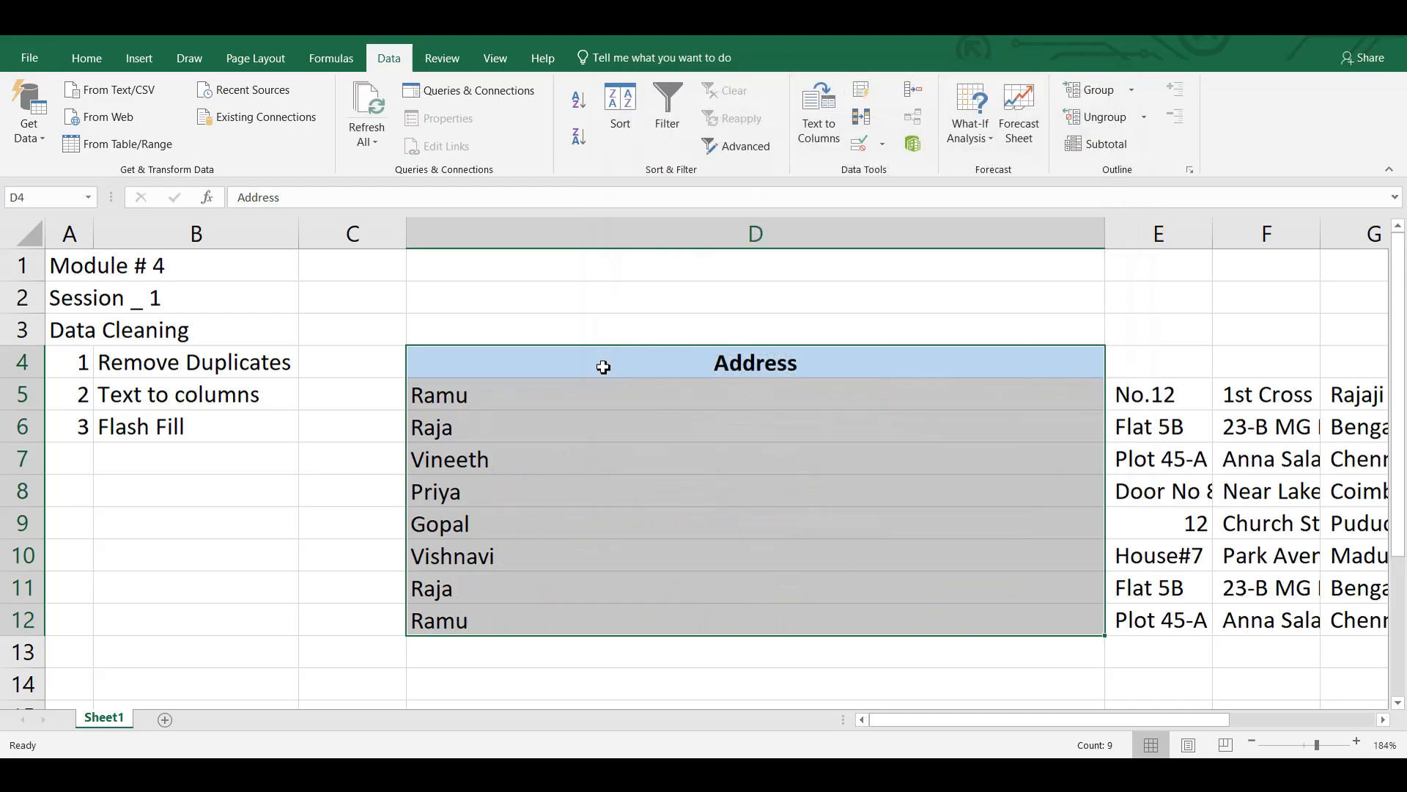
Step: Autofit column D, replace the header in D4 with Name, and enter Door No as the header in E4
double_click(1105, 233)
left_click(463, 373)
type("Name")
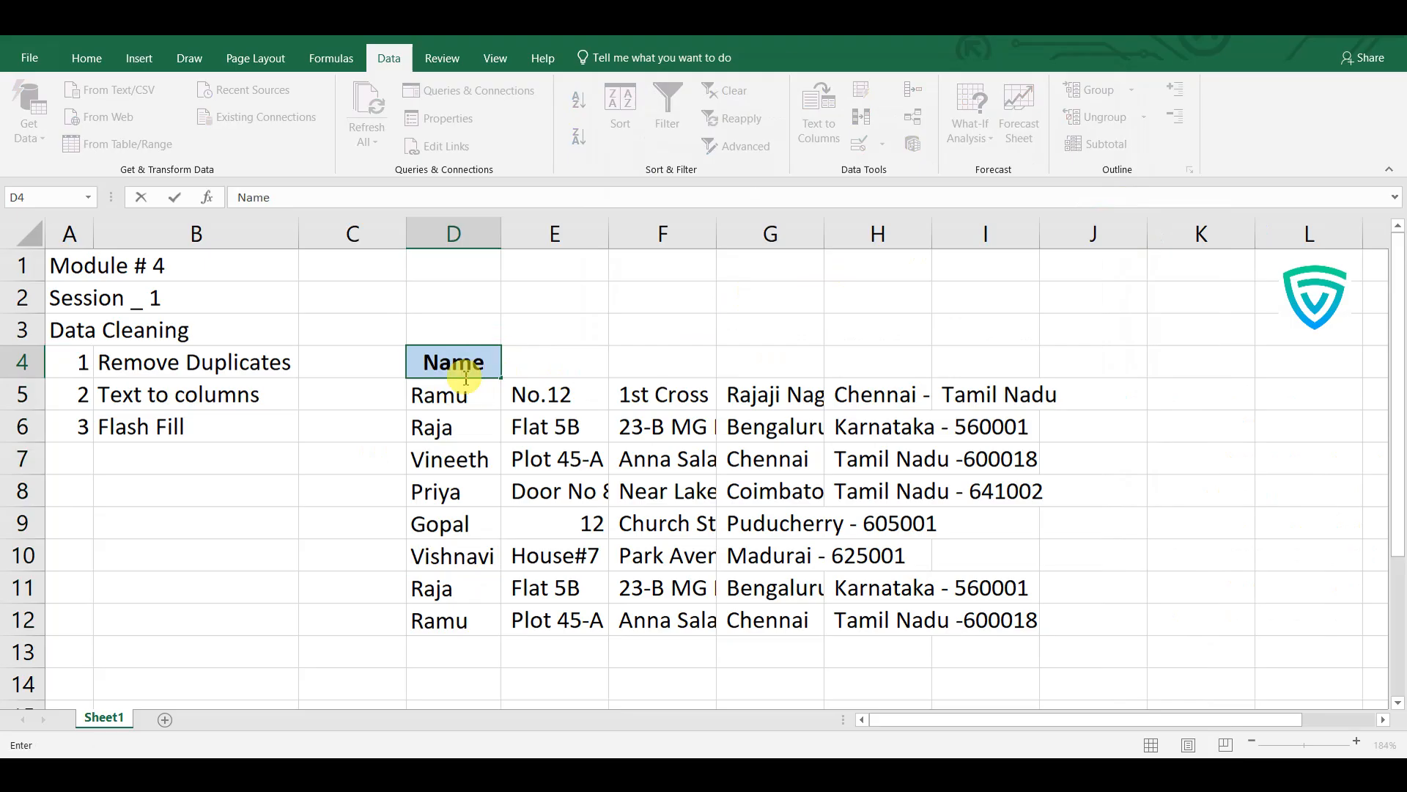
key("Tab")
type("Door No")
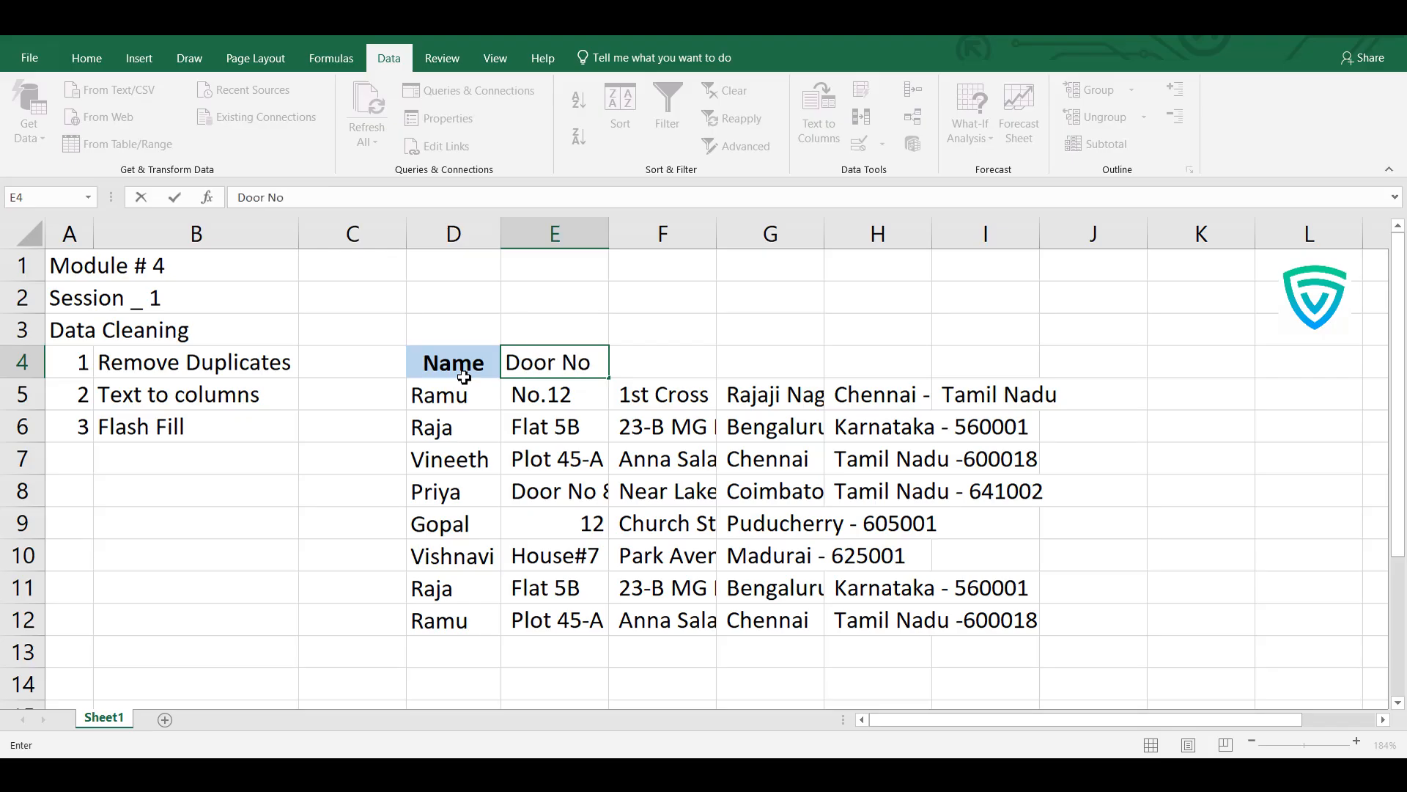
key("Tab")
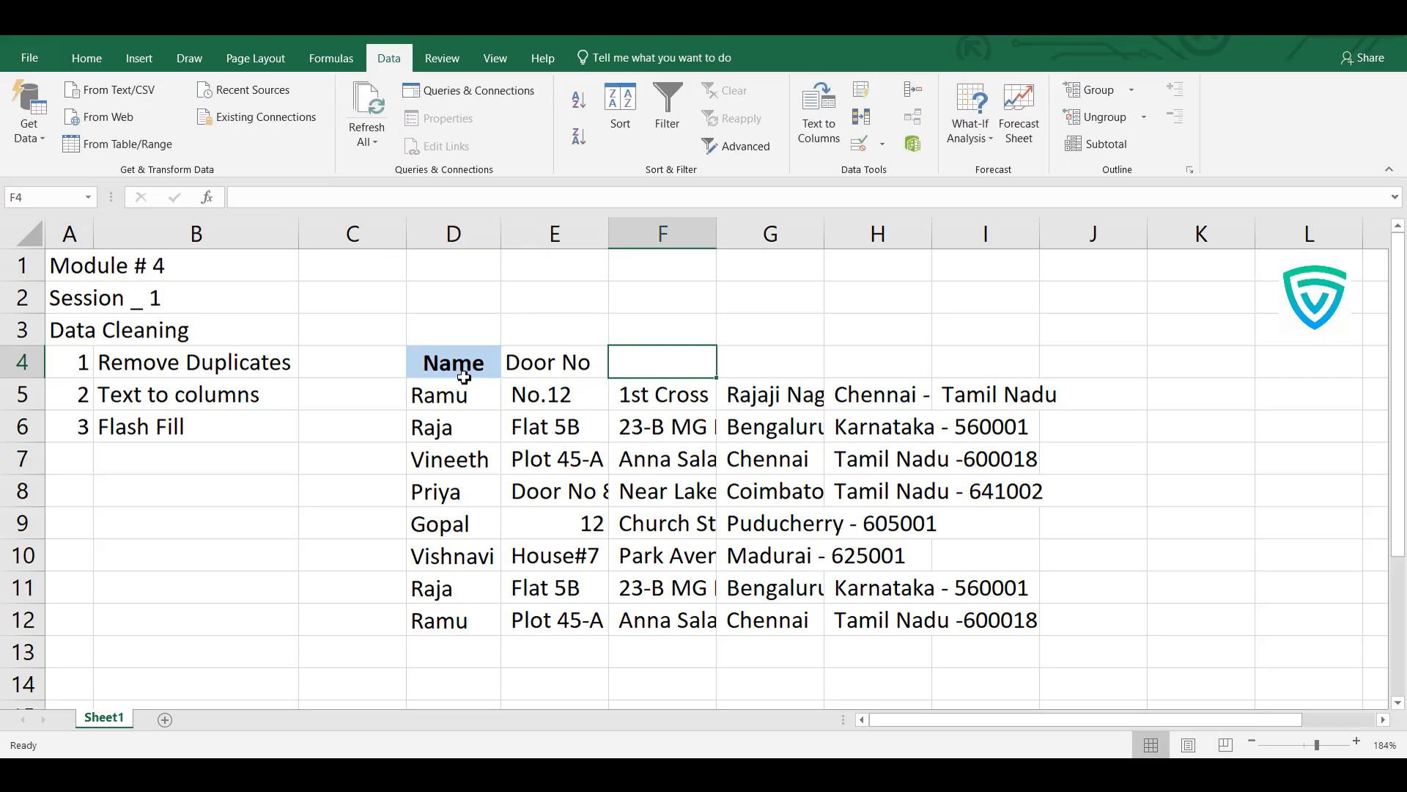
Step: Label the remaining columns in F4:I4 as Street Name, Location, City and State
type("Streety")
key("BackSpace")
type("Name")
key("Tab")
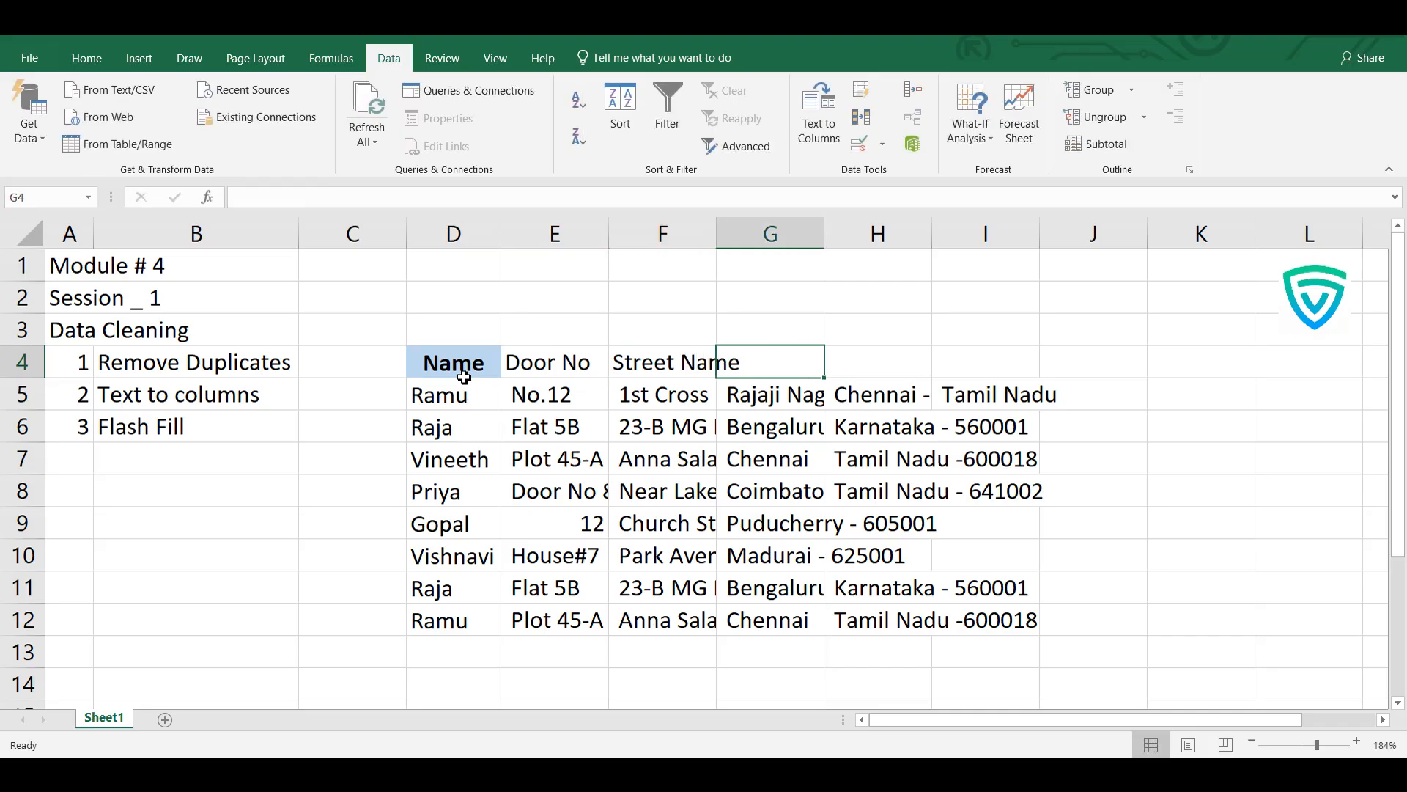
type("Location")
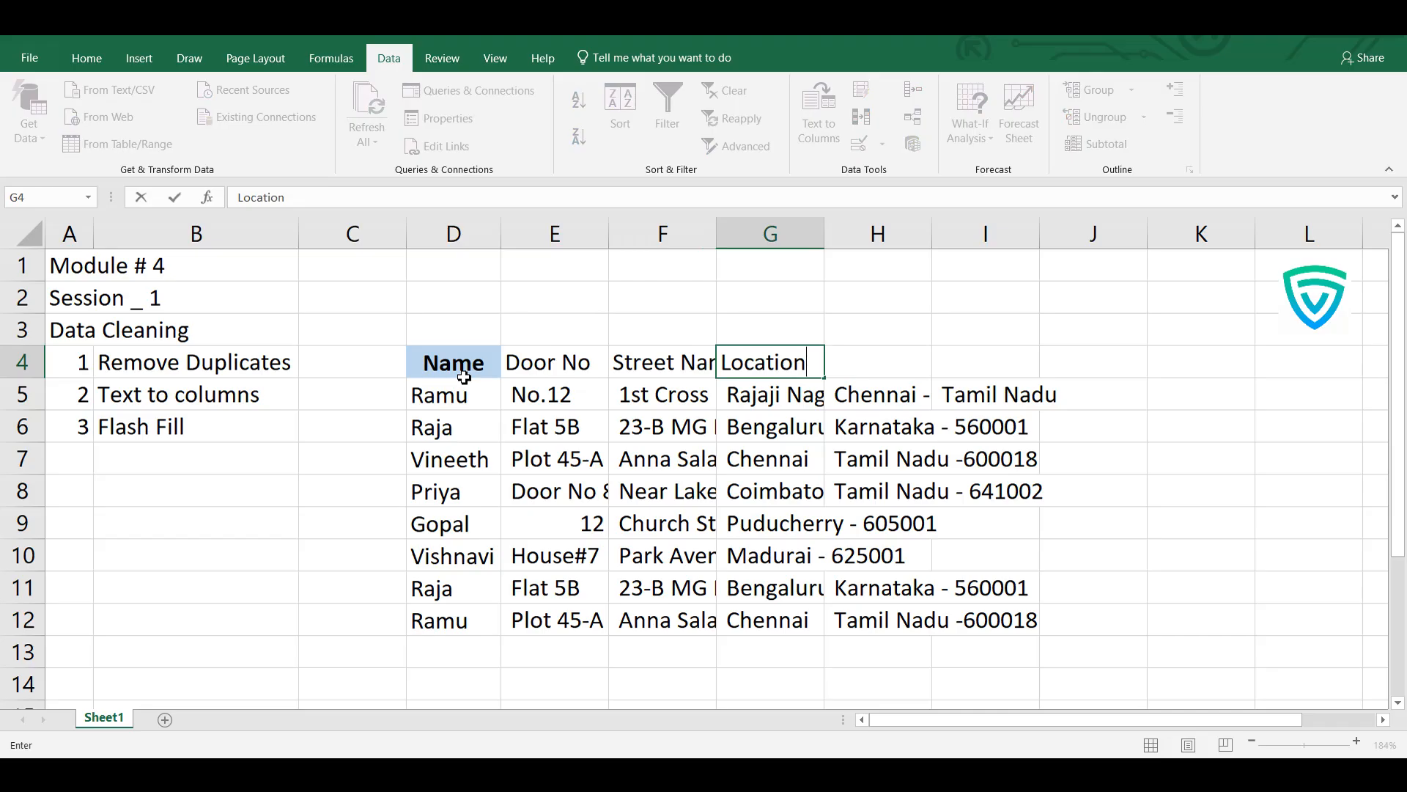
key("Tab")
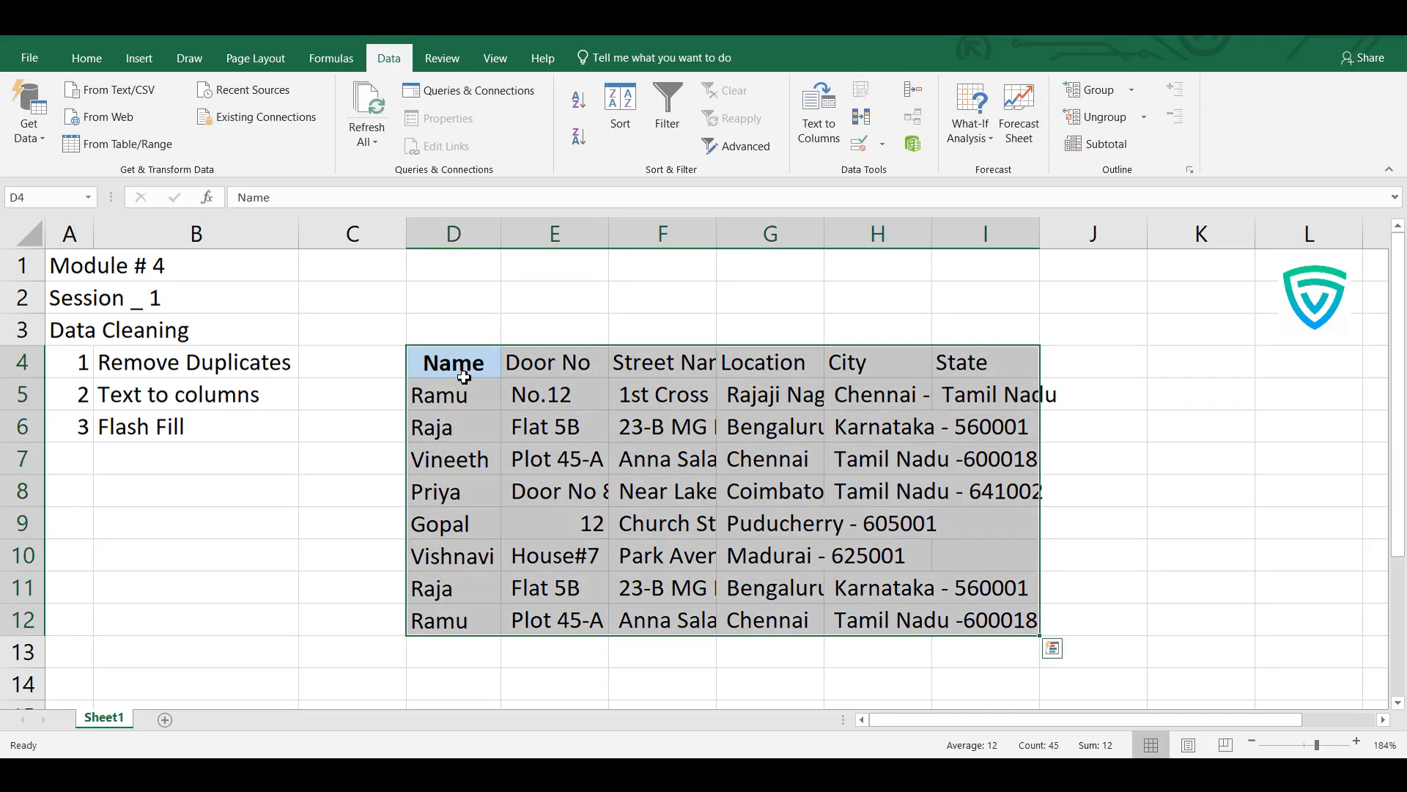
Step: Apply all borders to the address table D4:I12
key("alt")
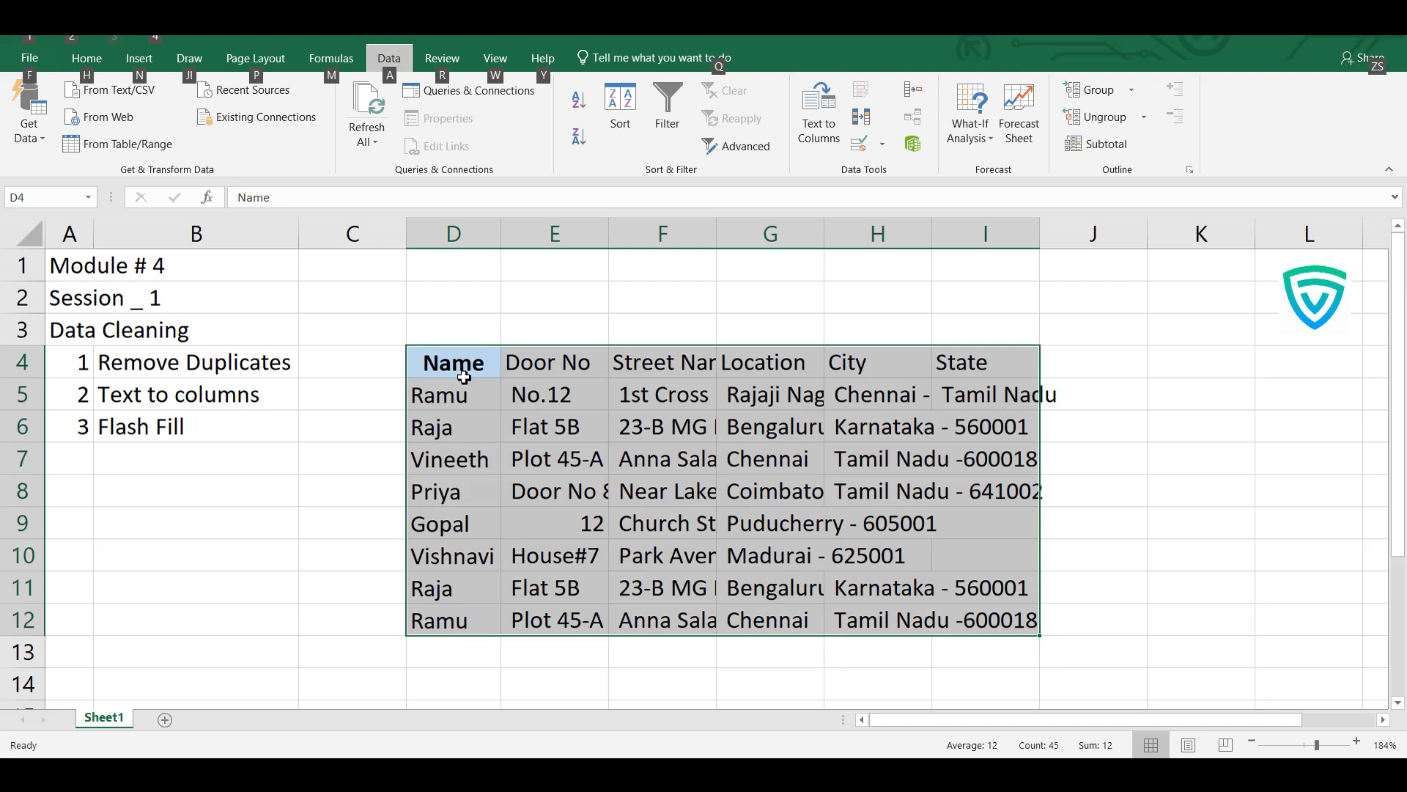
key("h")
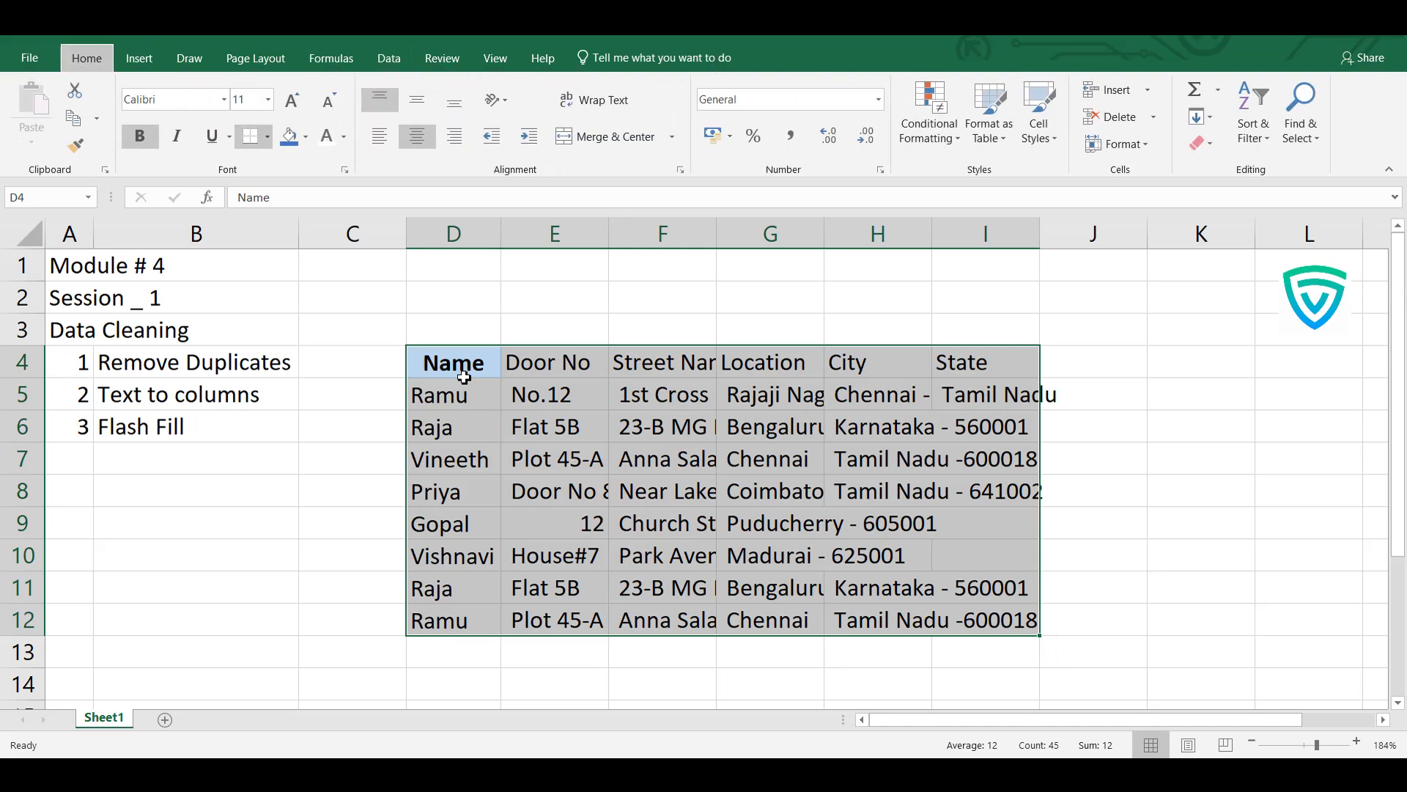
key("b")
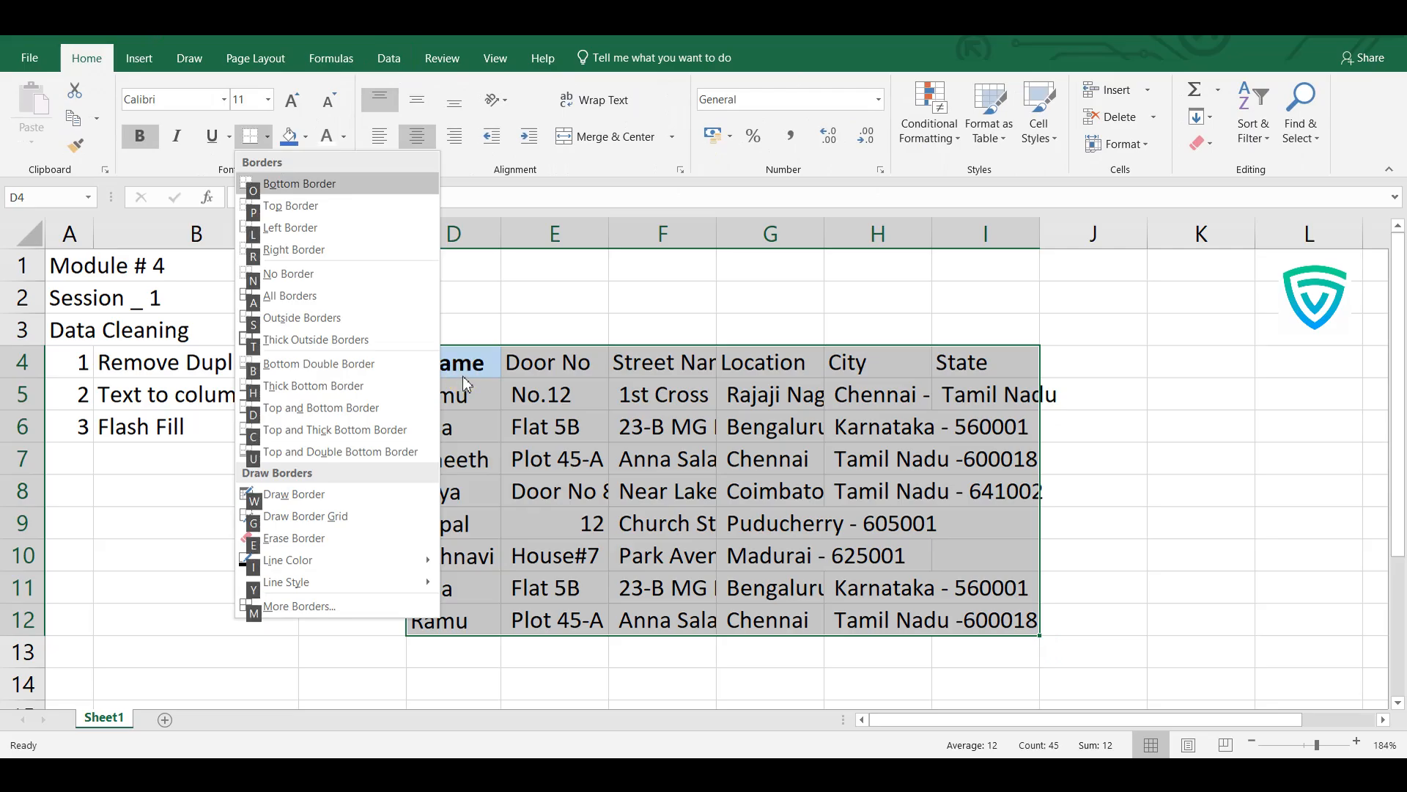
key("a")
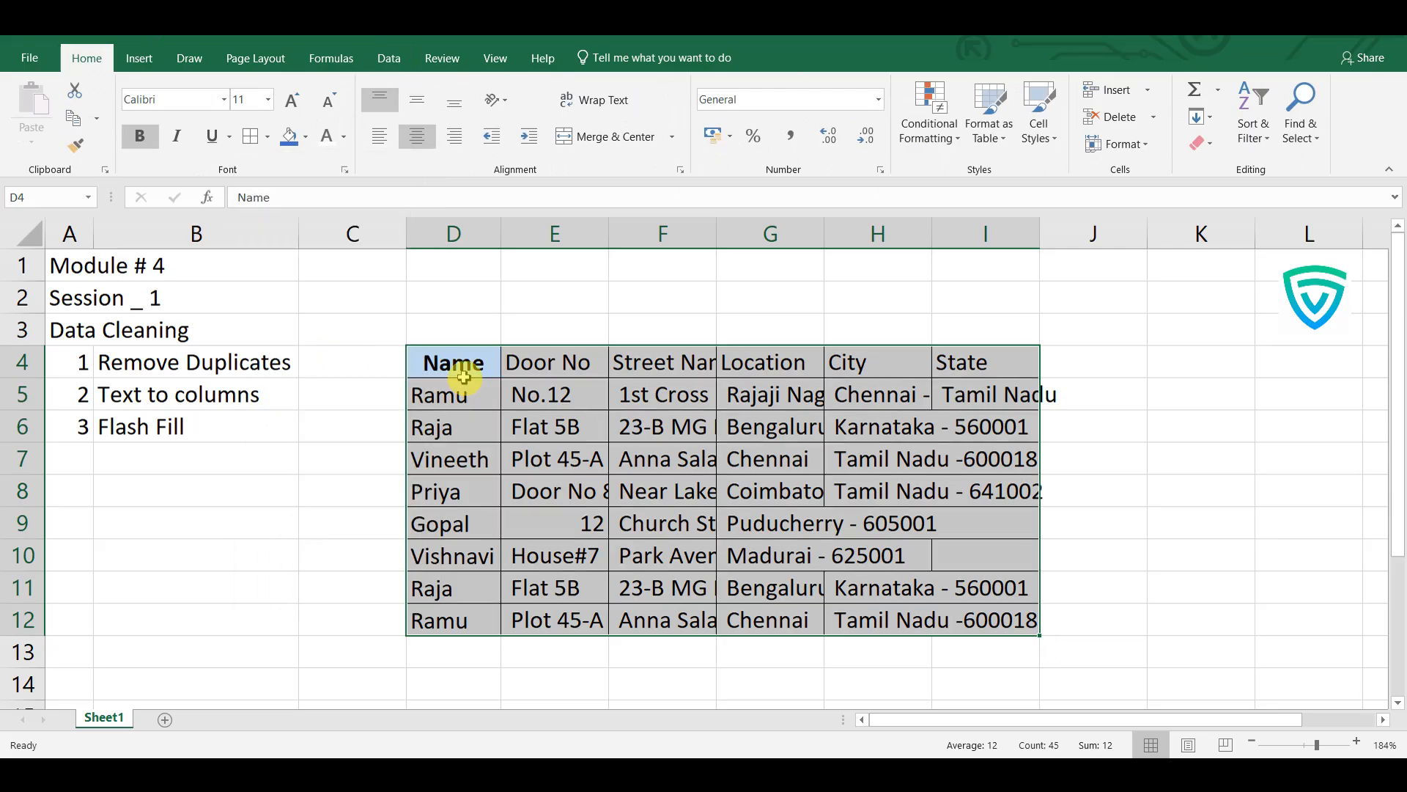
Step: Autofit the Street Name, Location, City and State columns (F to I) to their contents
left_click(854, 362)
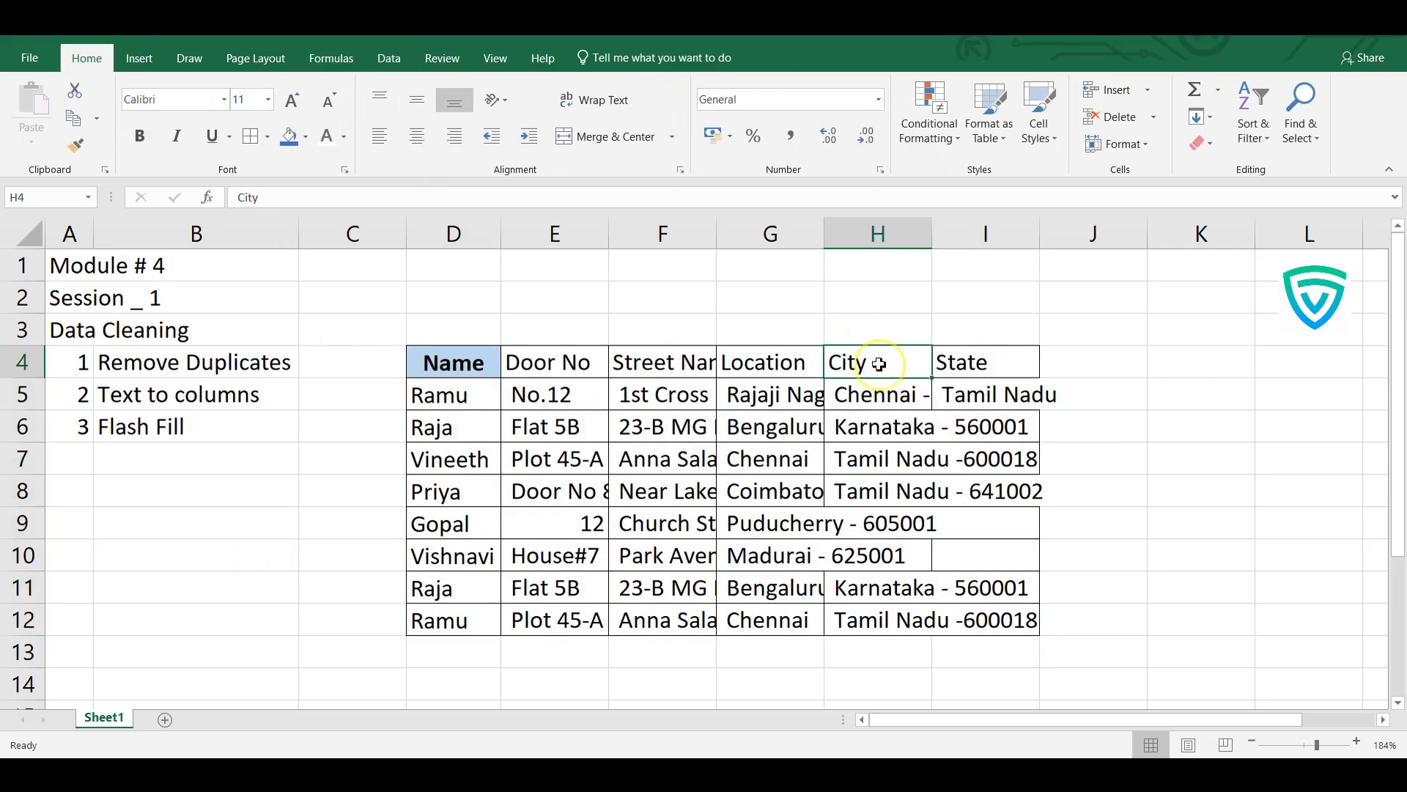
double_click(825, 227)
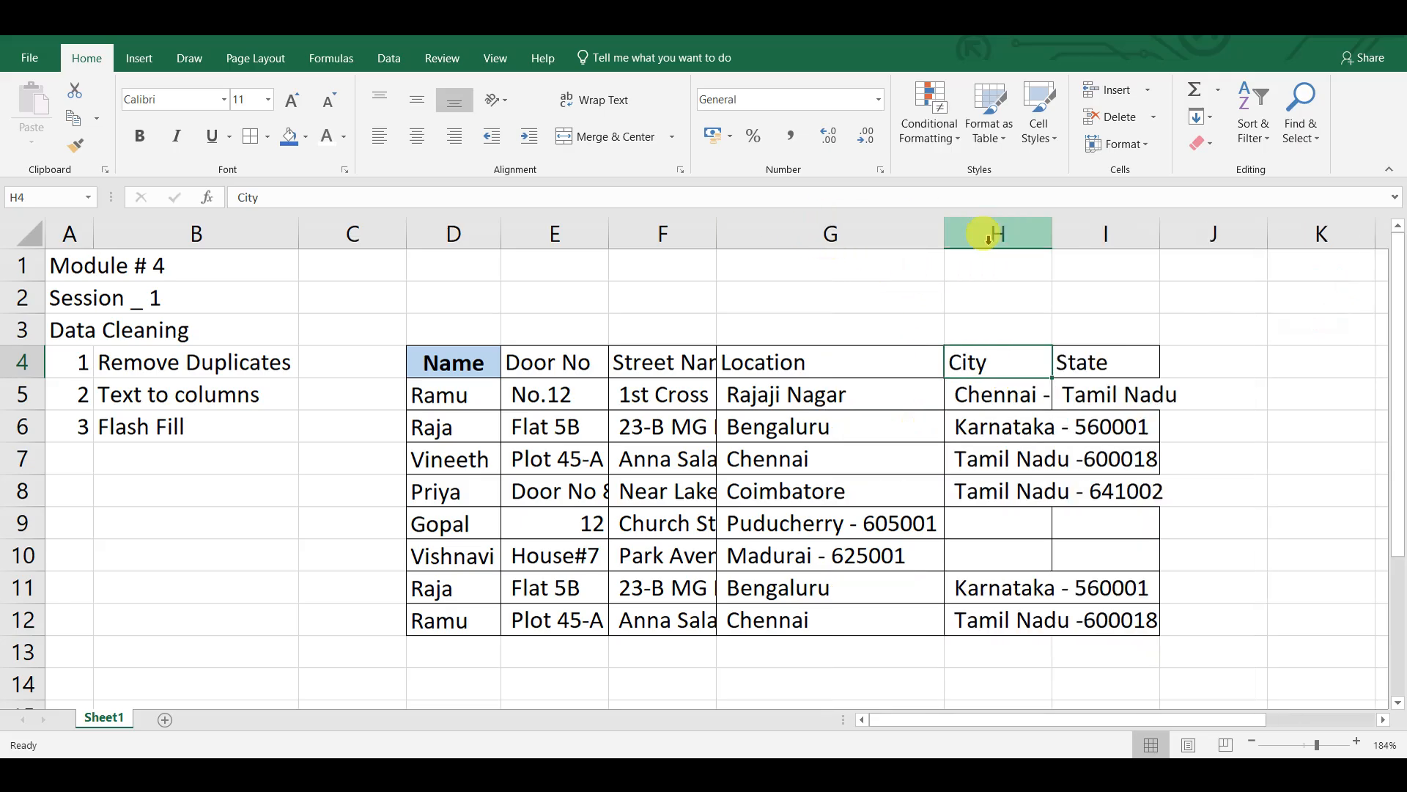
double_click(1054, 226)
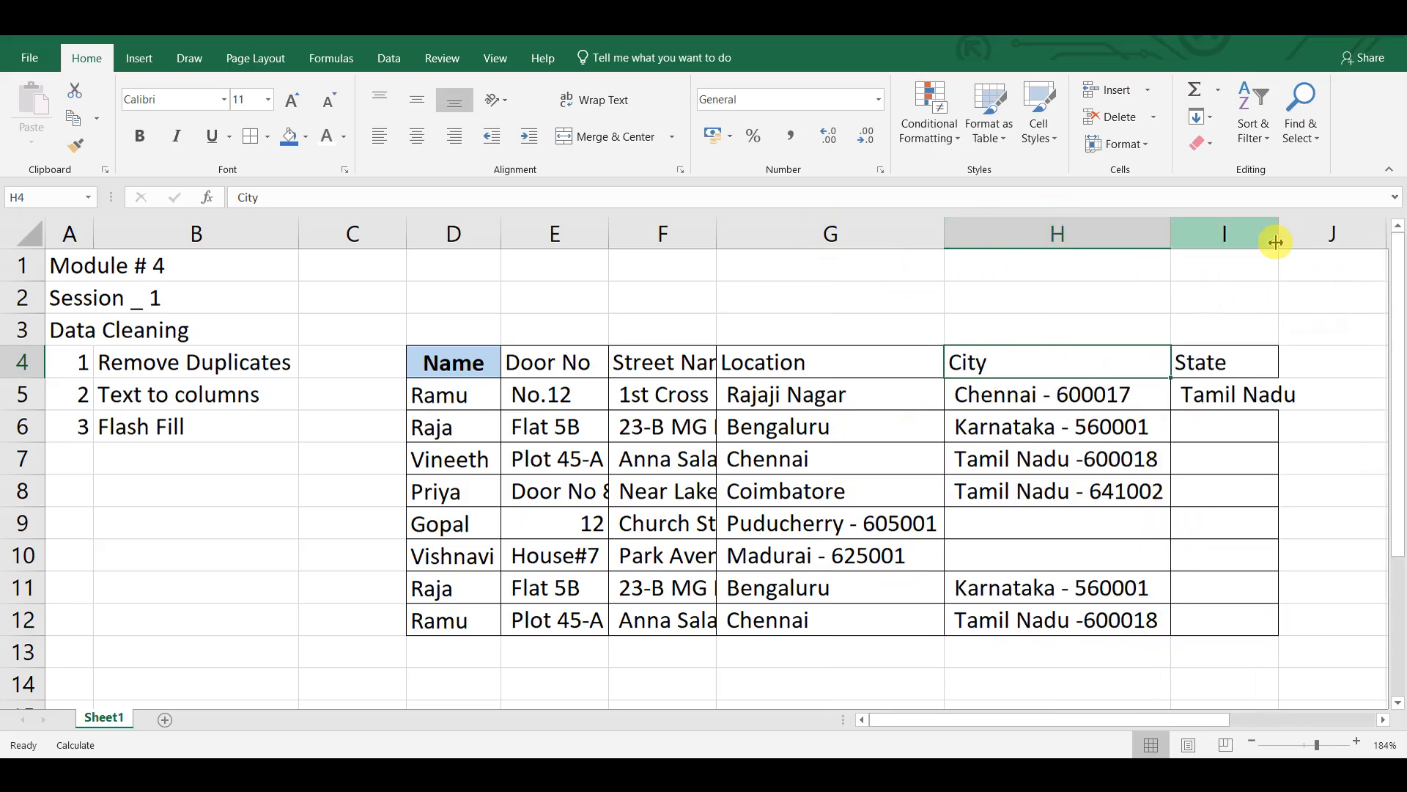
double_click(1279, 223)
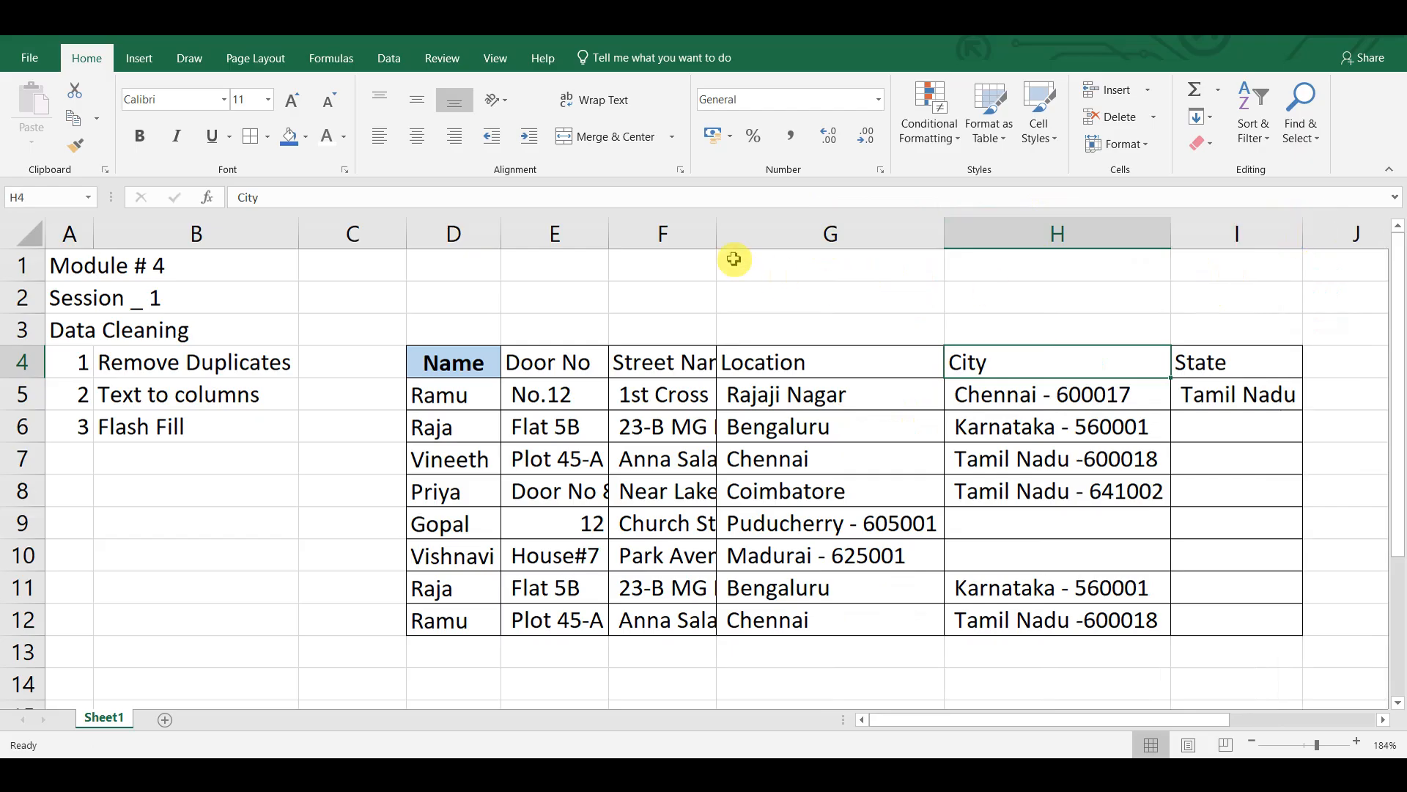
double_click(715, 235)
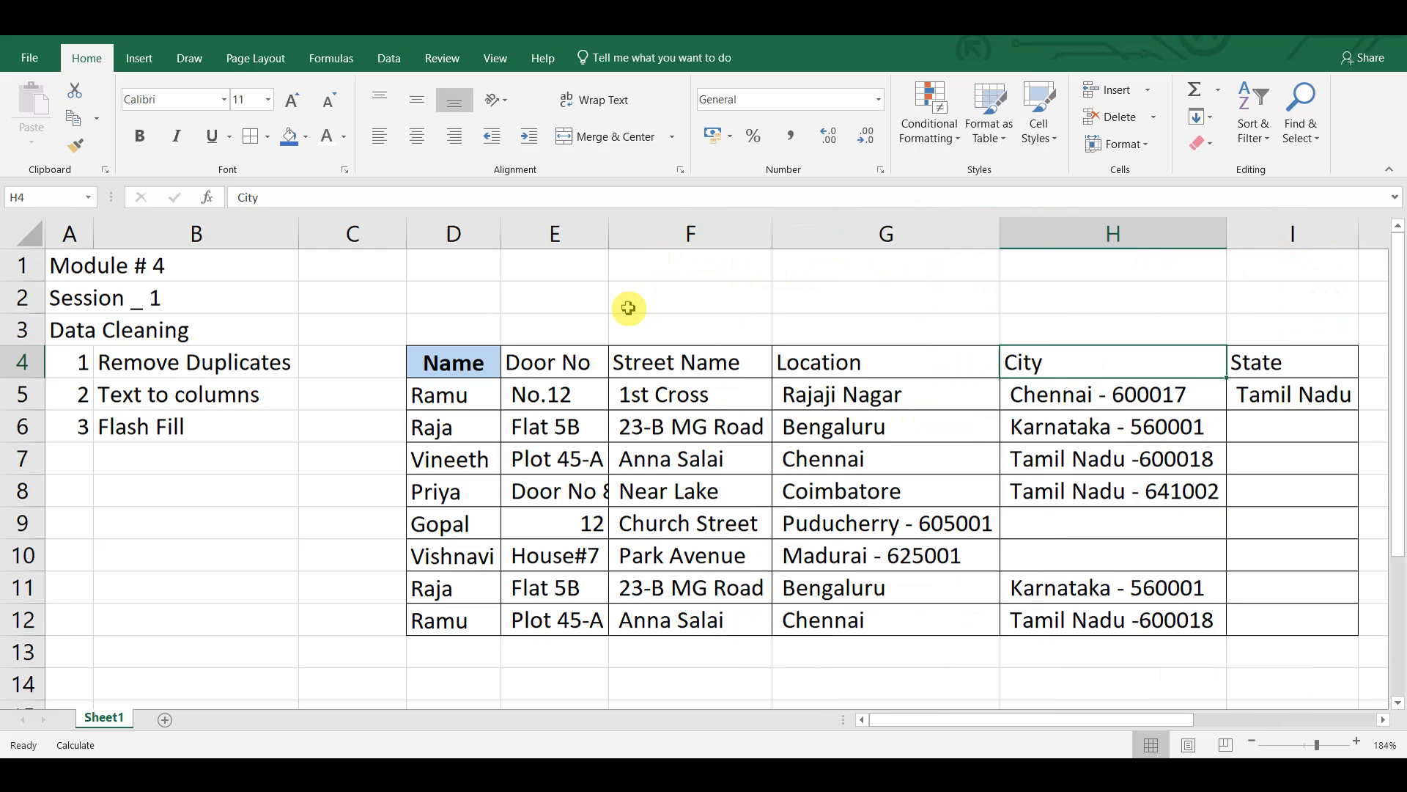
Step: Turn on filtering for the address table D4:I12
left_click(467, 371)
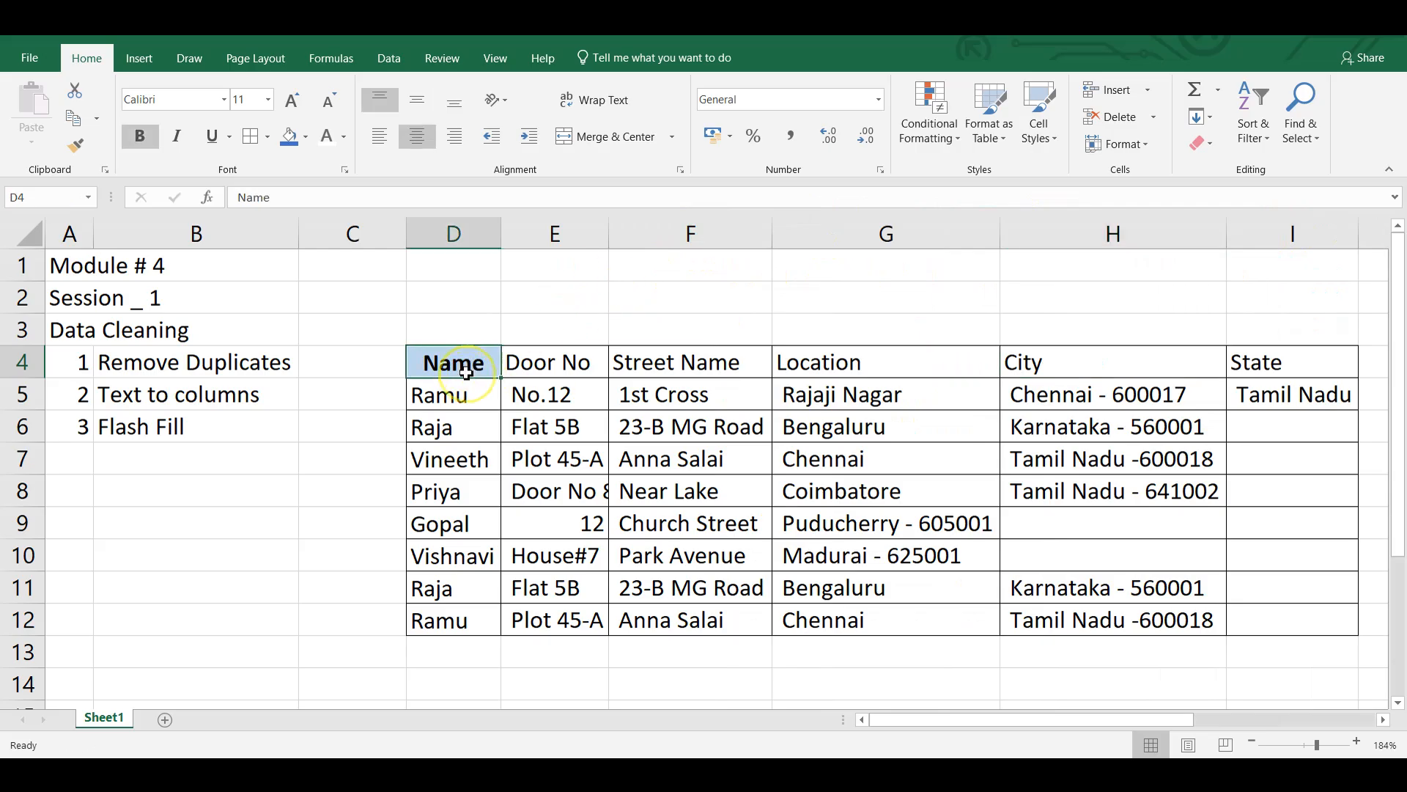
key("ctrl+shift+Down")
key("ctrl+shift+Right")
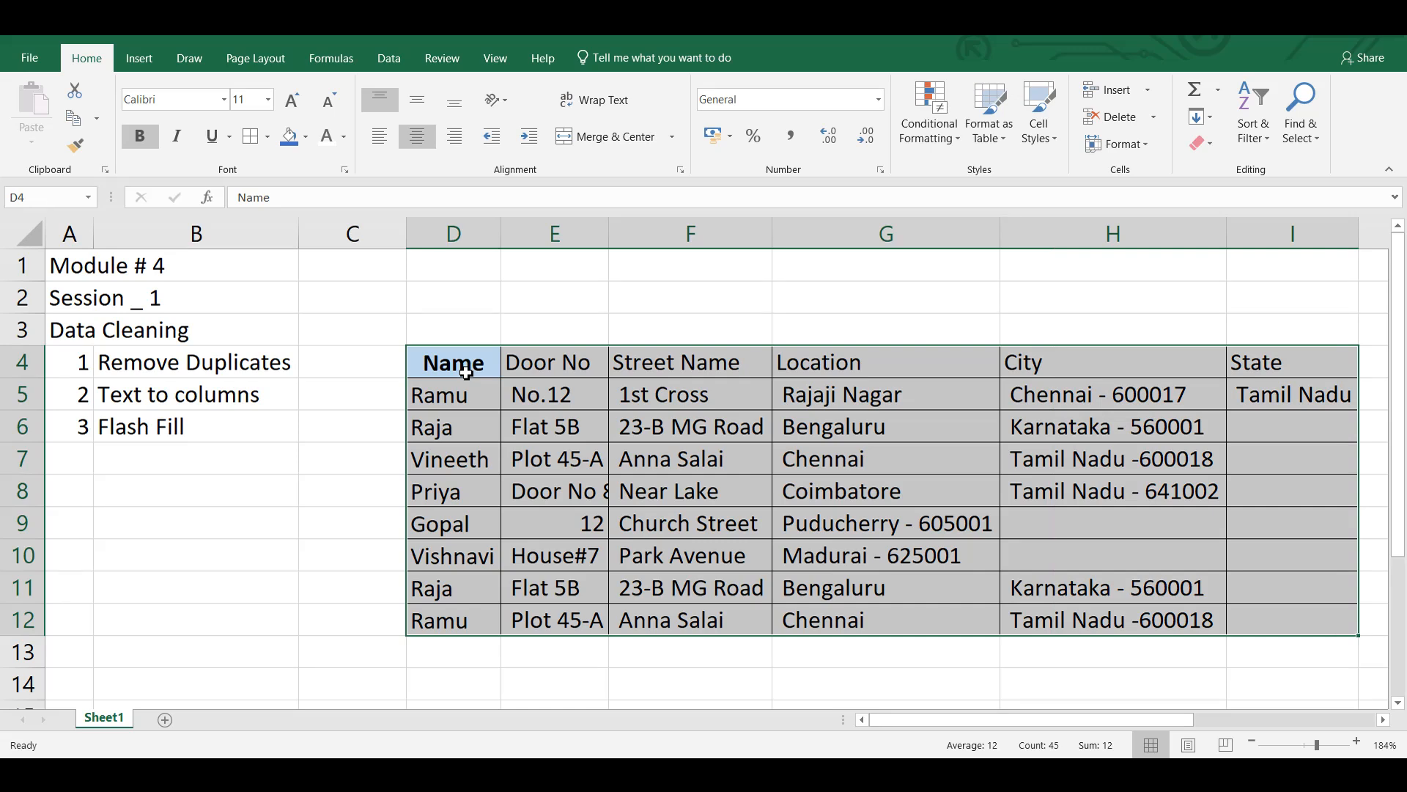
key("ctrl+shift+l")
key("Right")
key("Right")
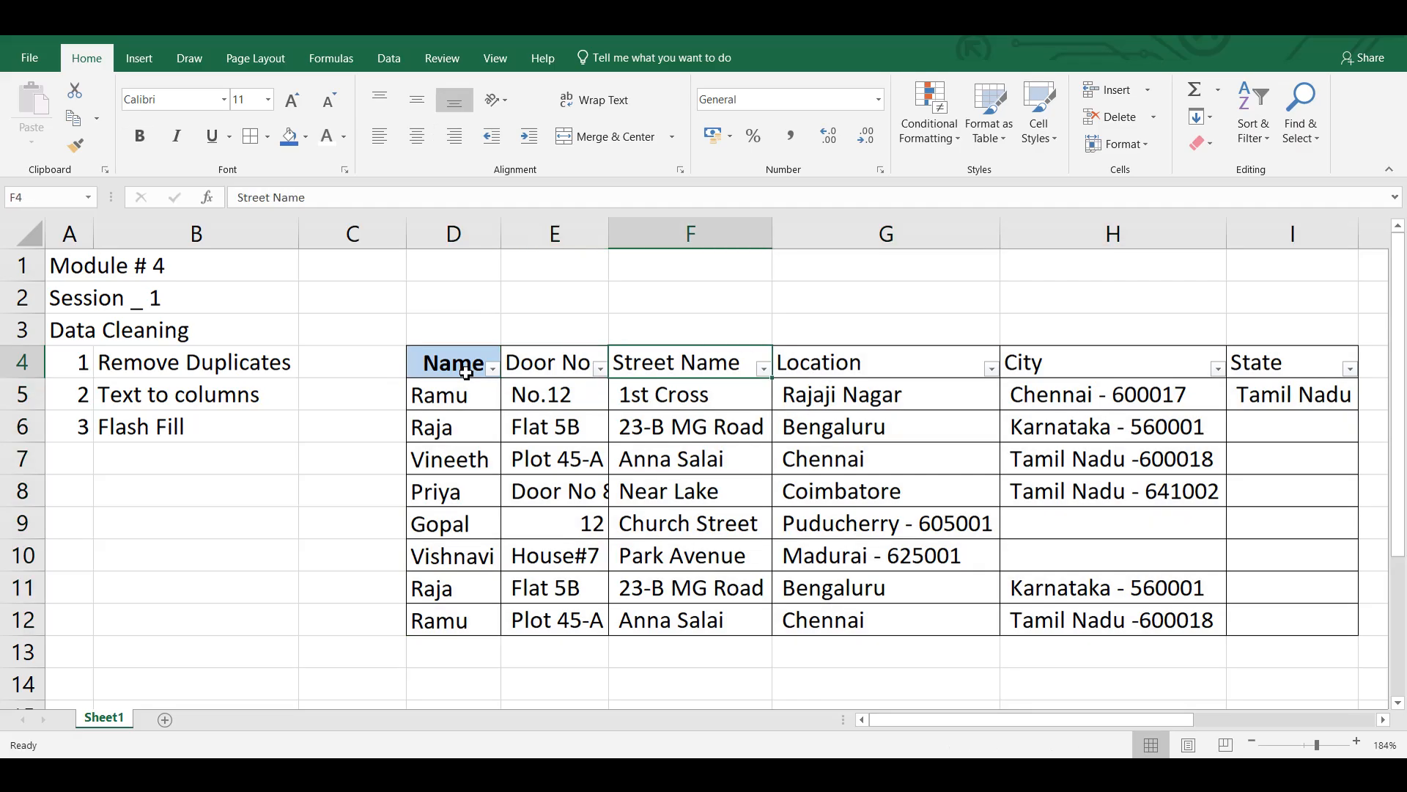
key("Left")
key("Left")
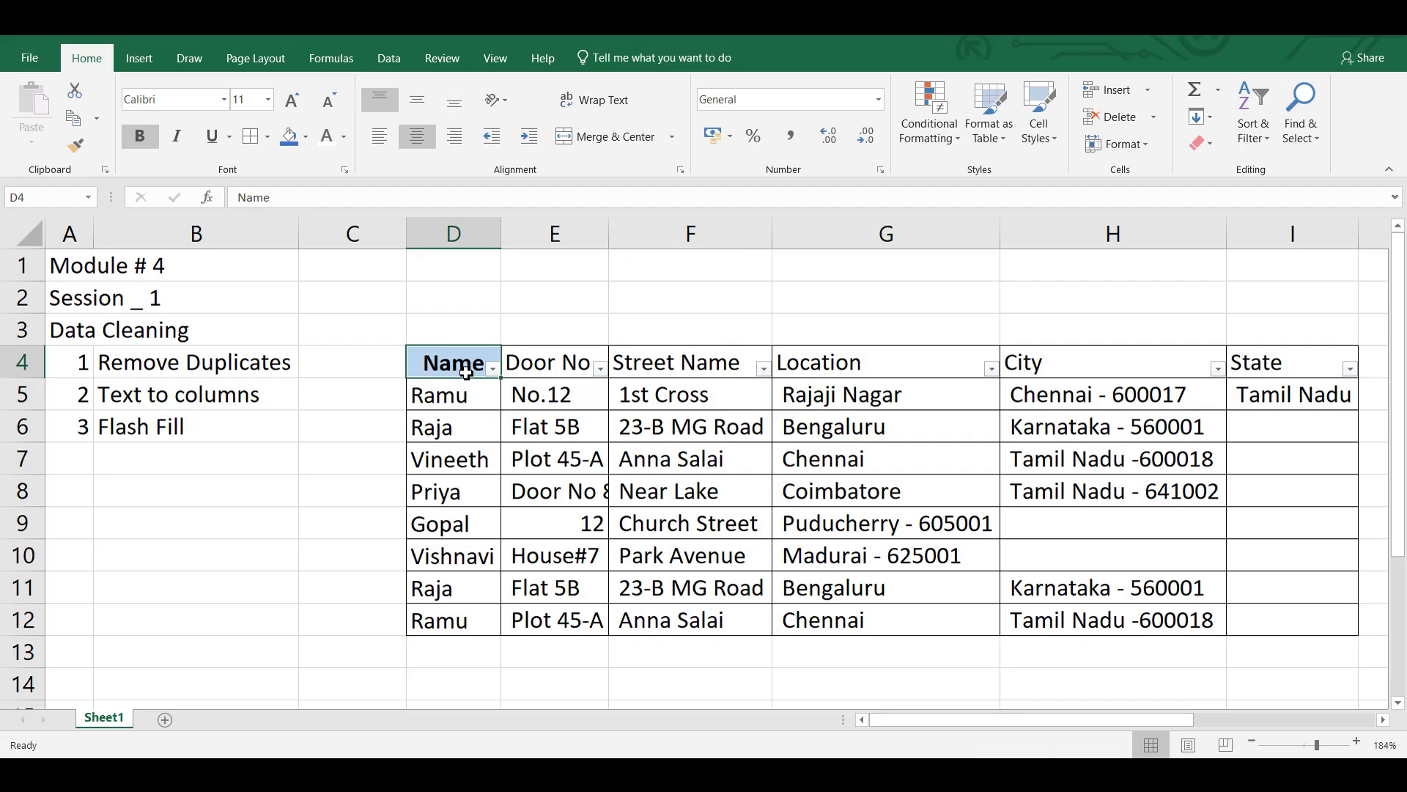
Step: Filter the Name column to the person listed in D5, and restore all rows by clearing that filter
left_click(492, 369)
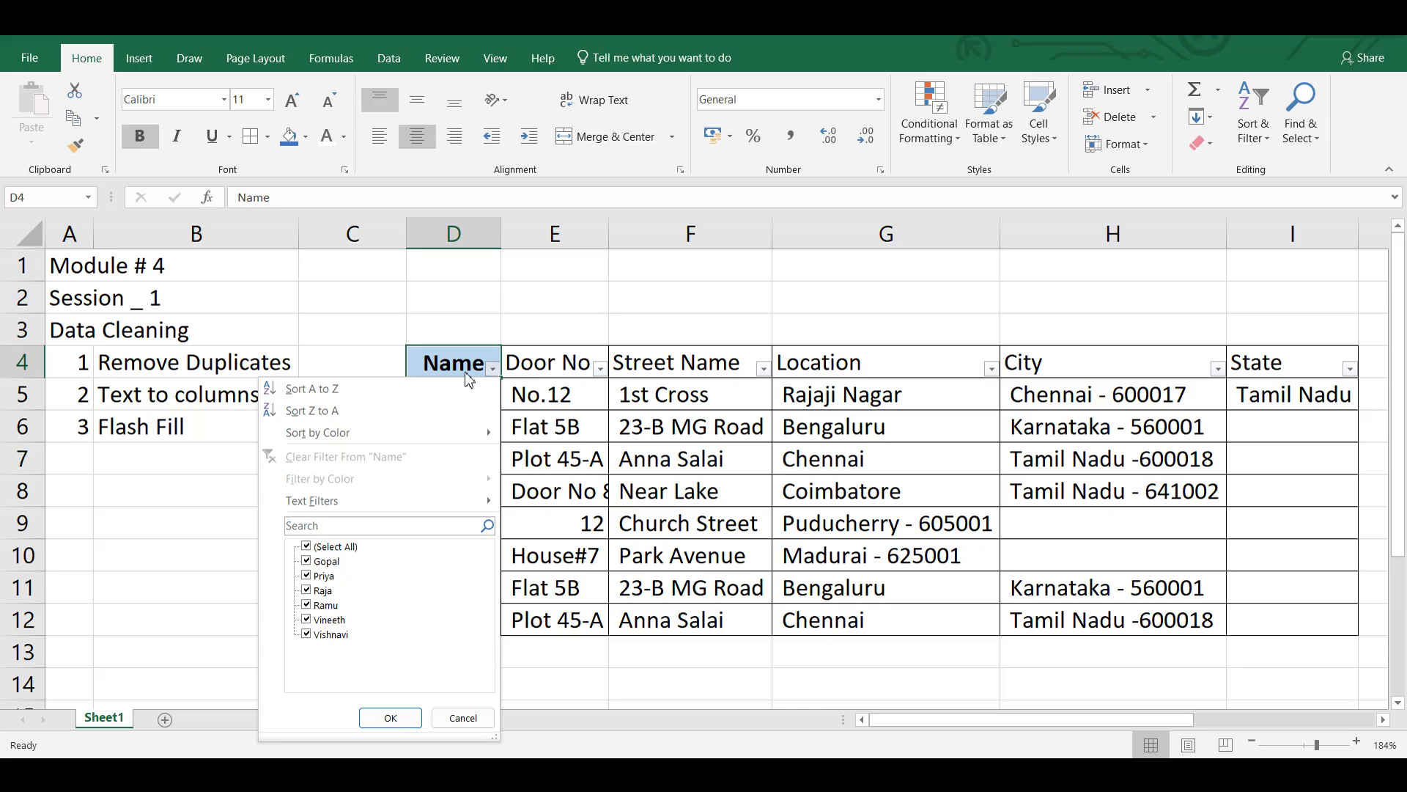
key("Down")
key("Down")
key("Down")
key("Down")
key("Down")
key("Down")
key("Down")
type("ramu")
key("Return")
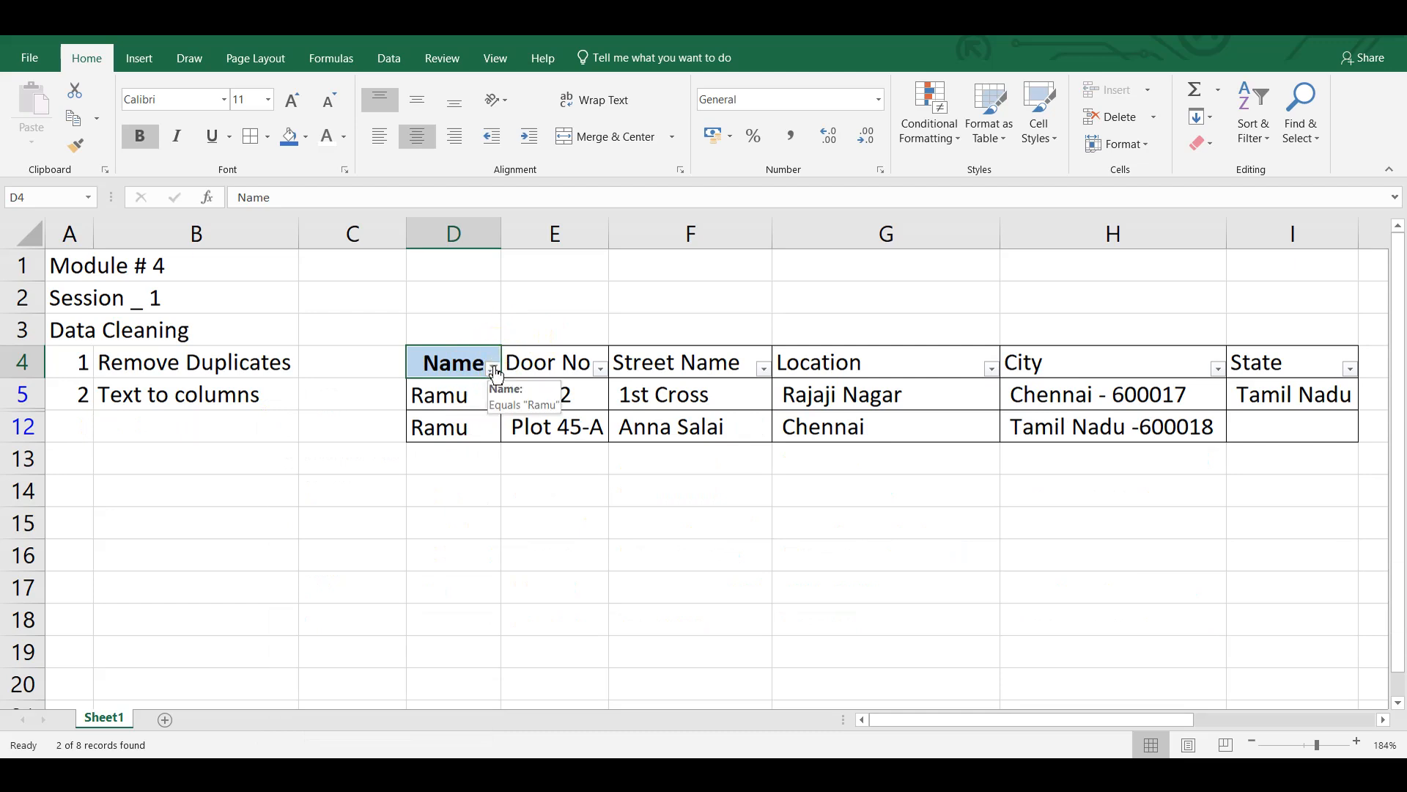
left_click(494, 369)
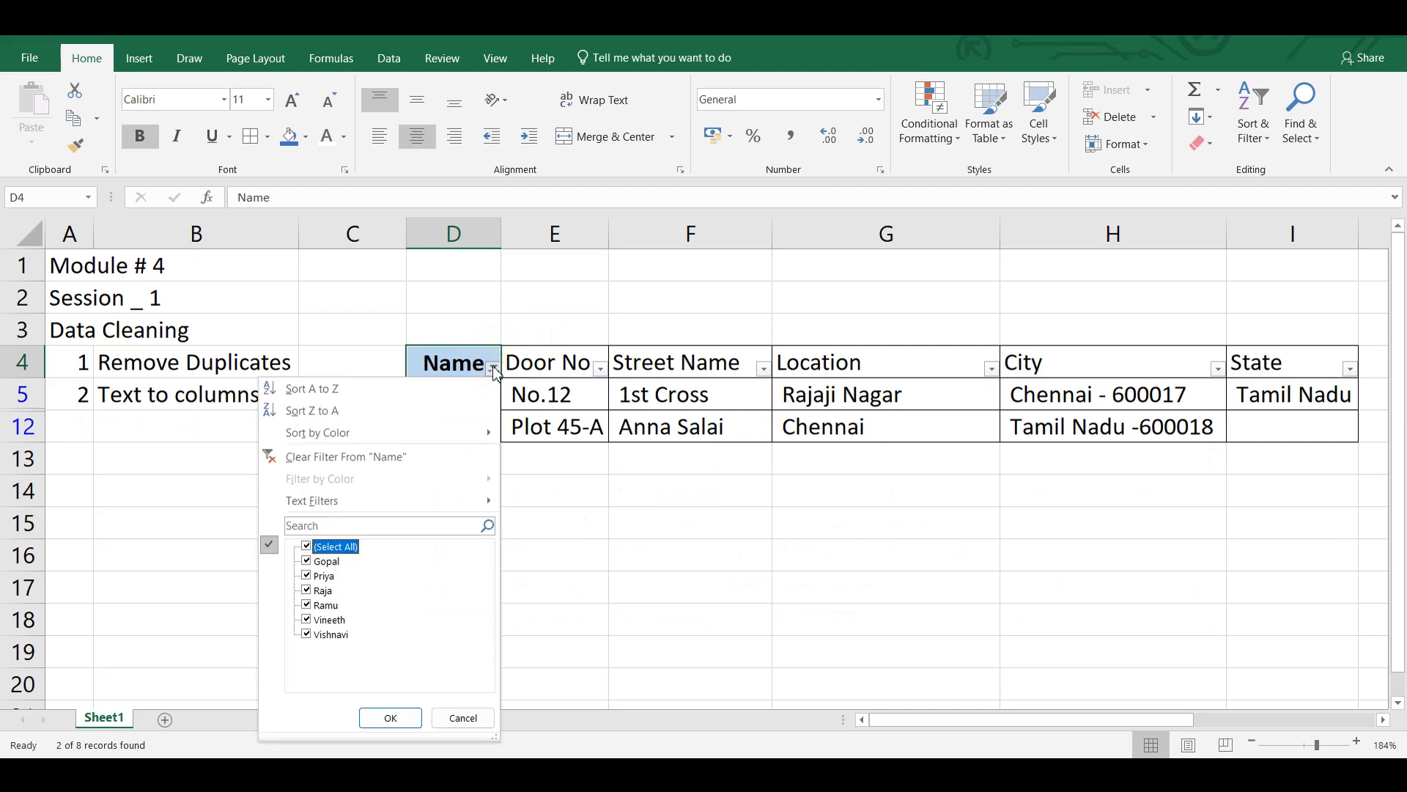
key("Return")
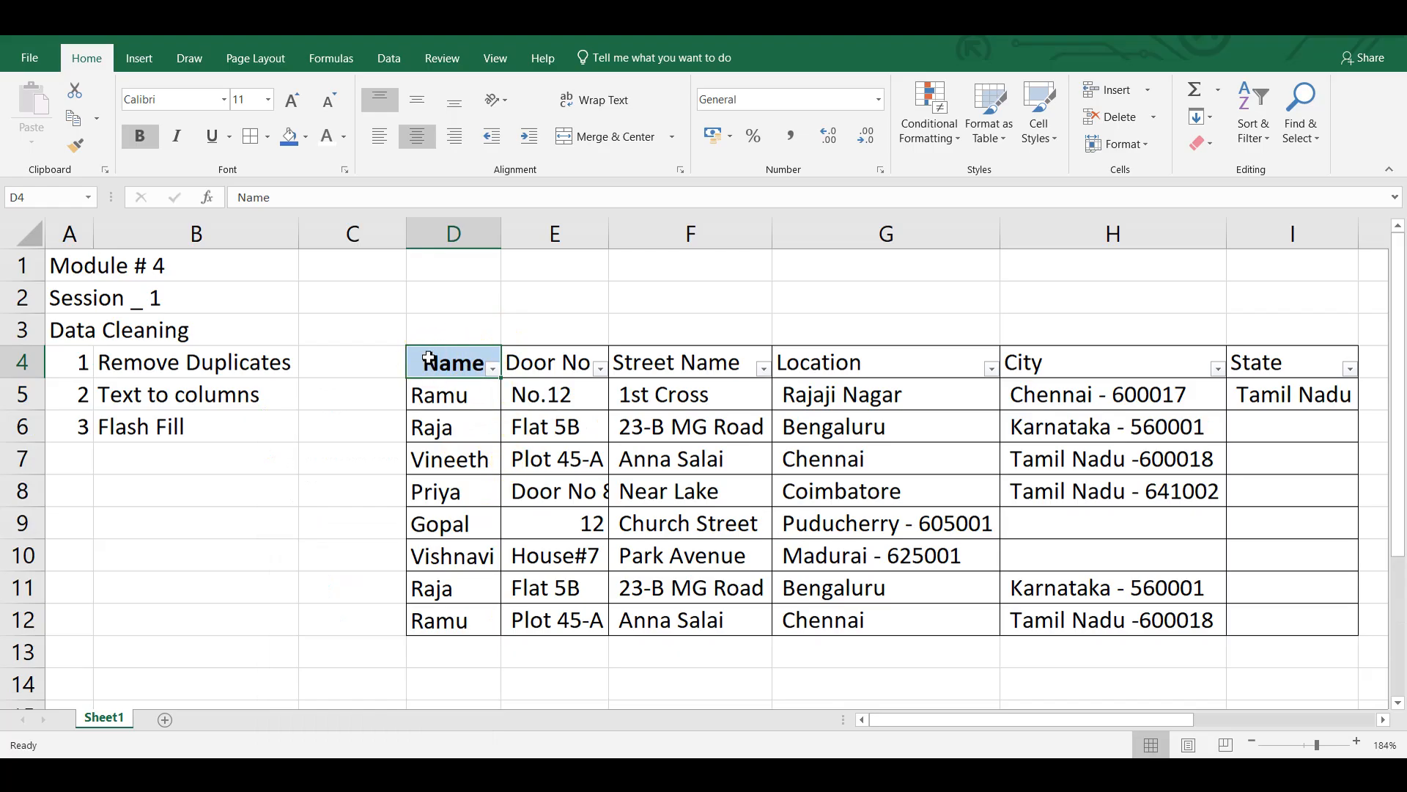
Step: Remove duplicate rows from the address table D4:I12, treating row 4 as headers and comparing all columns
key("ctrl+shift+Down")
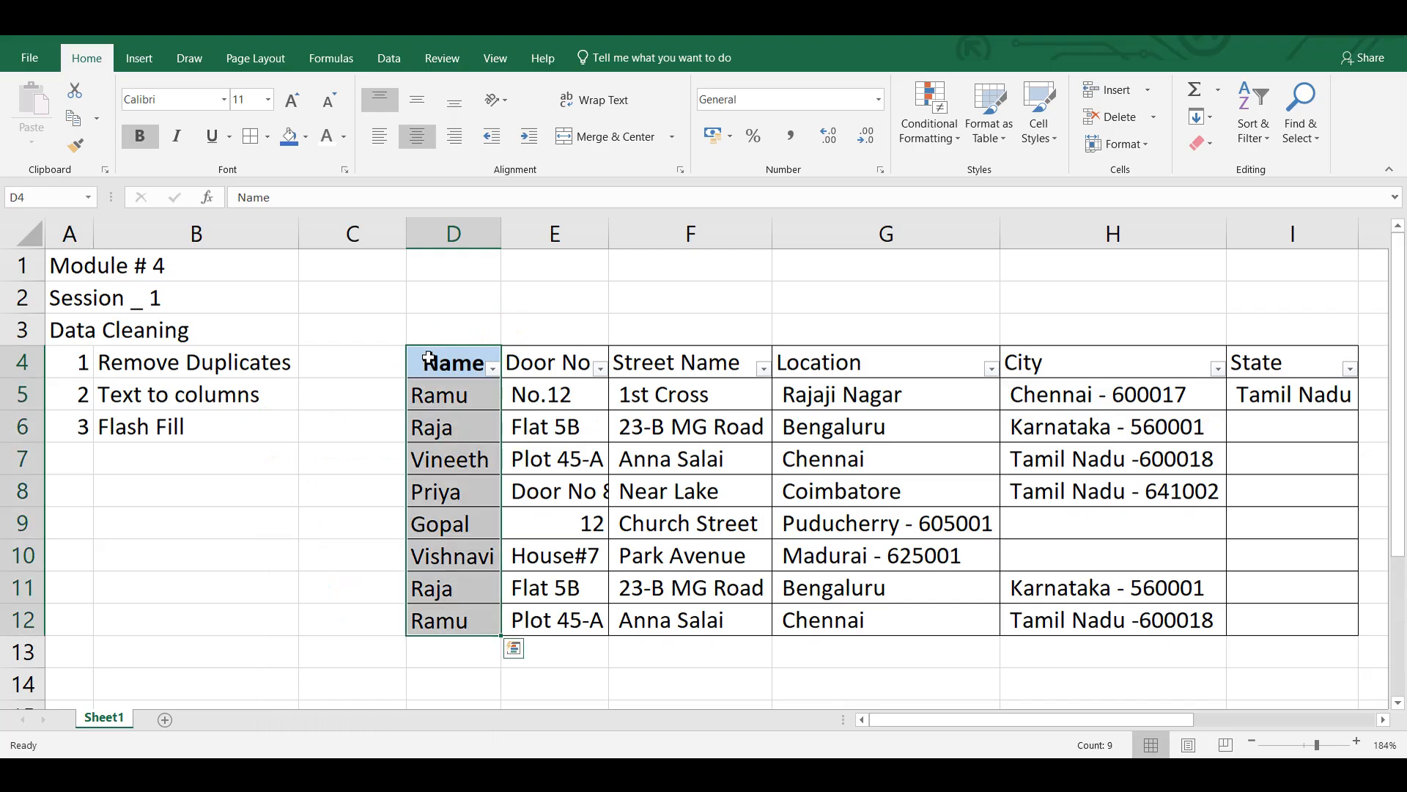
key("ctrl+shift+Right")
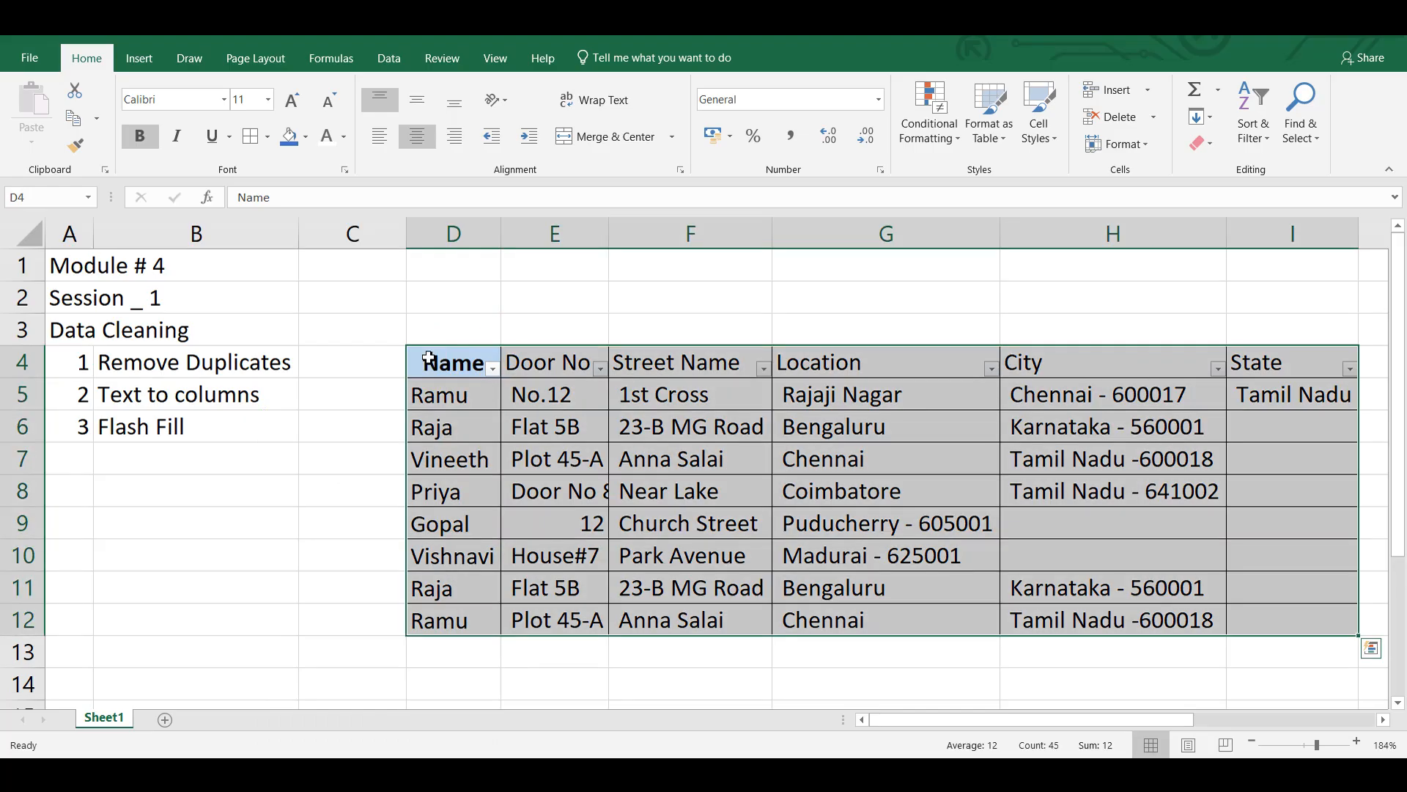
key("alt+a")
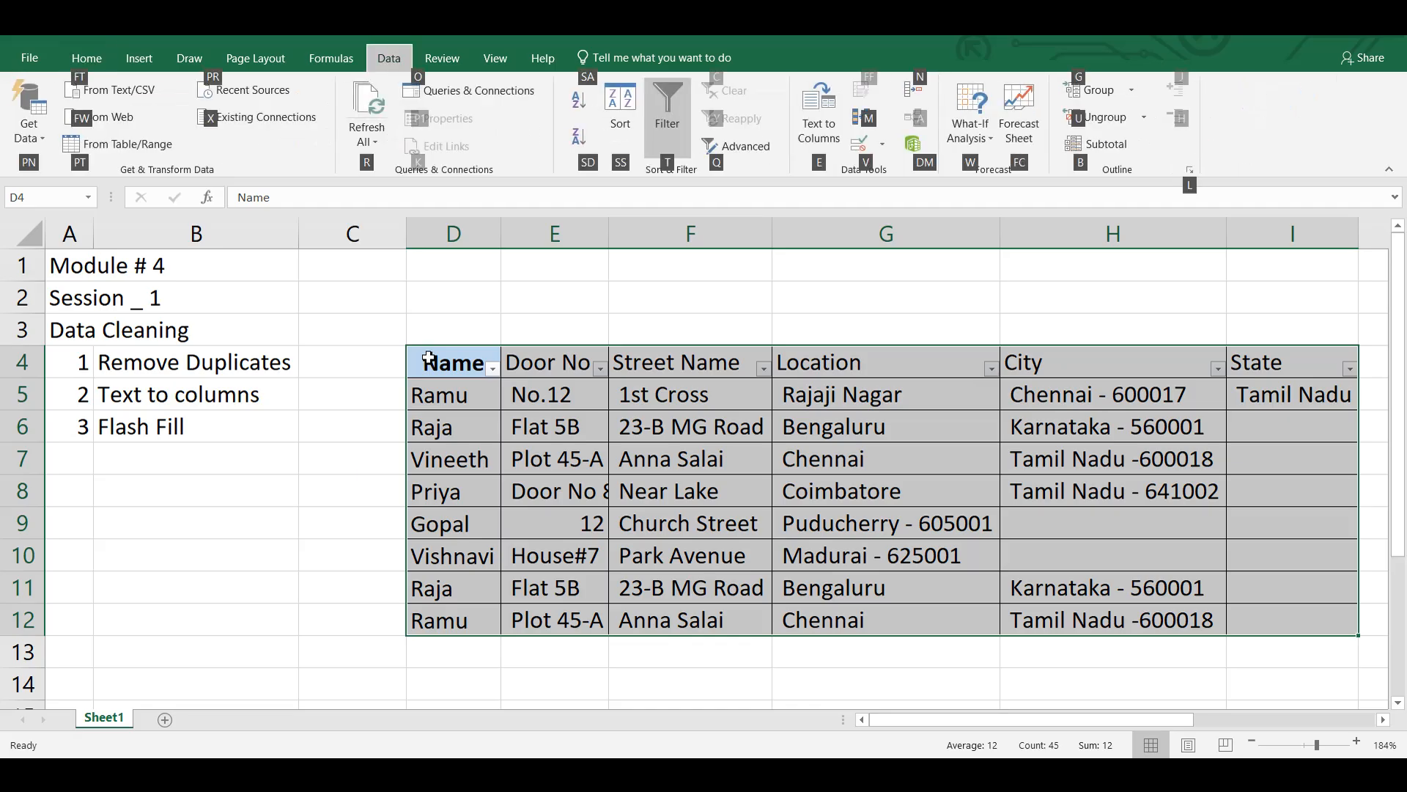
key("m")
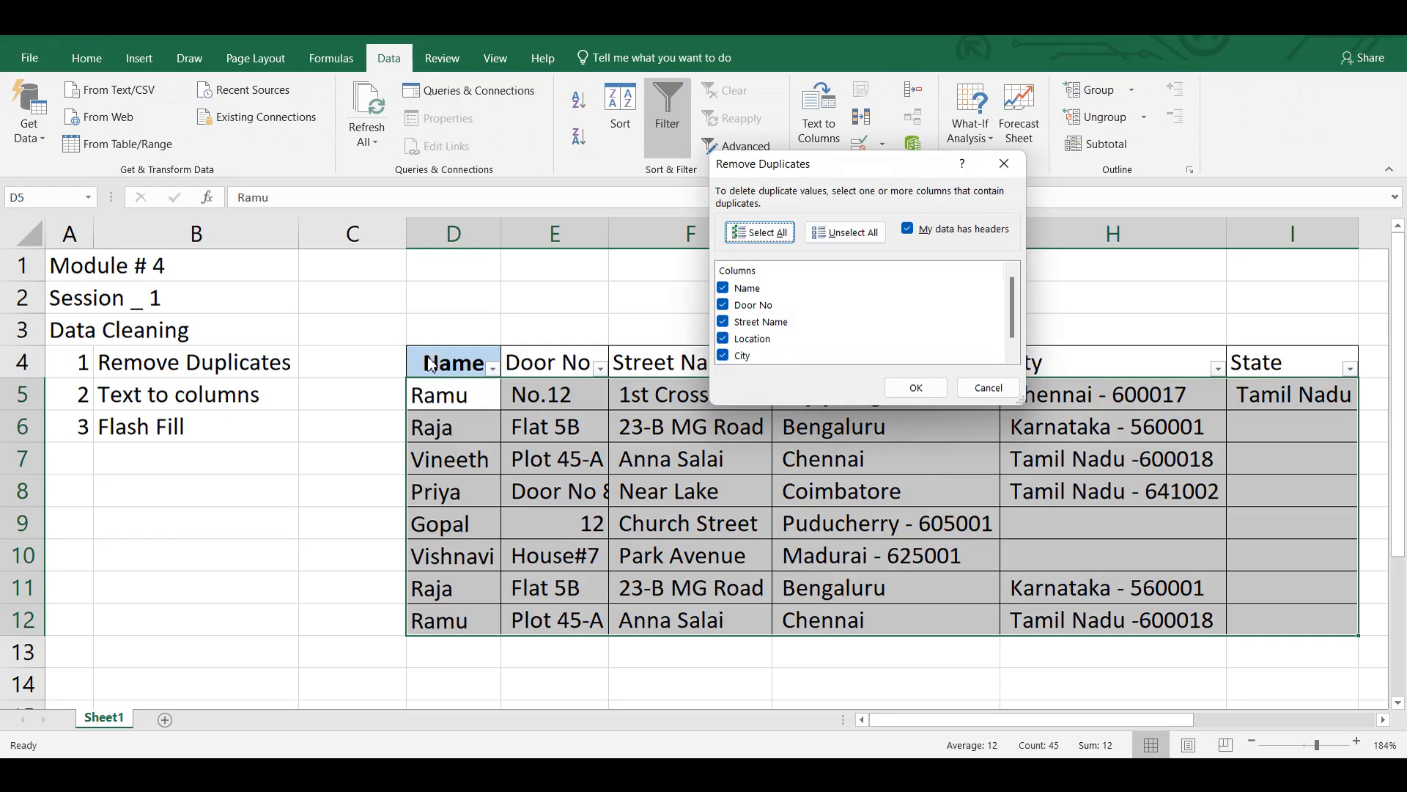
key("Tab")
key("Tab")
key("Return")
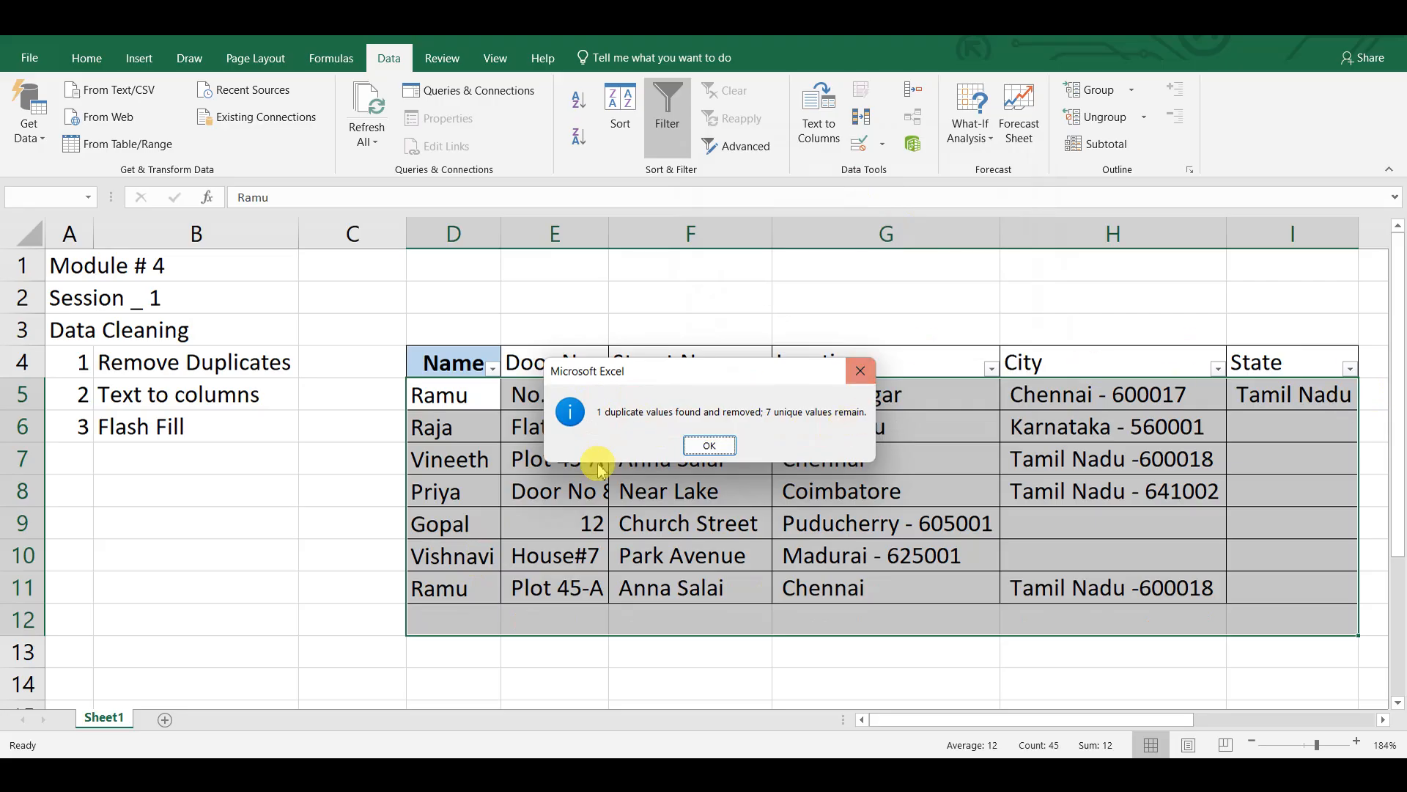
left_click(714, 449)
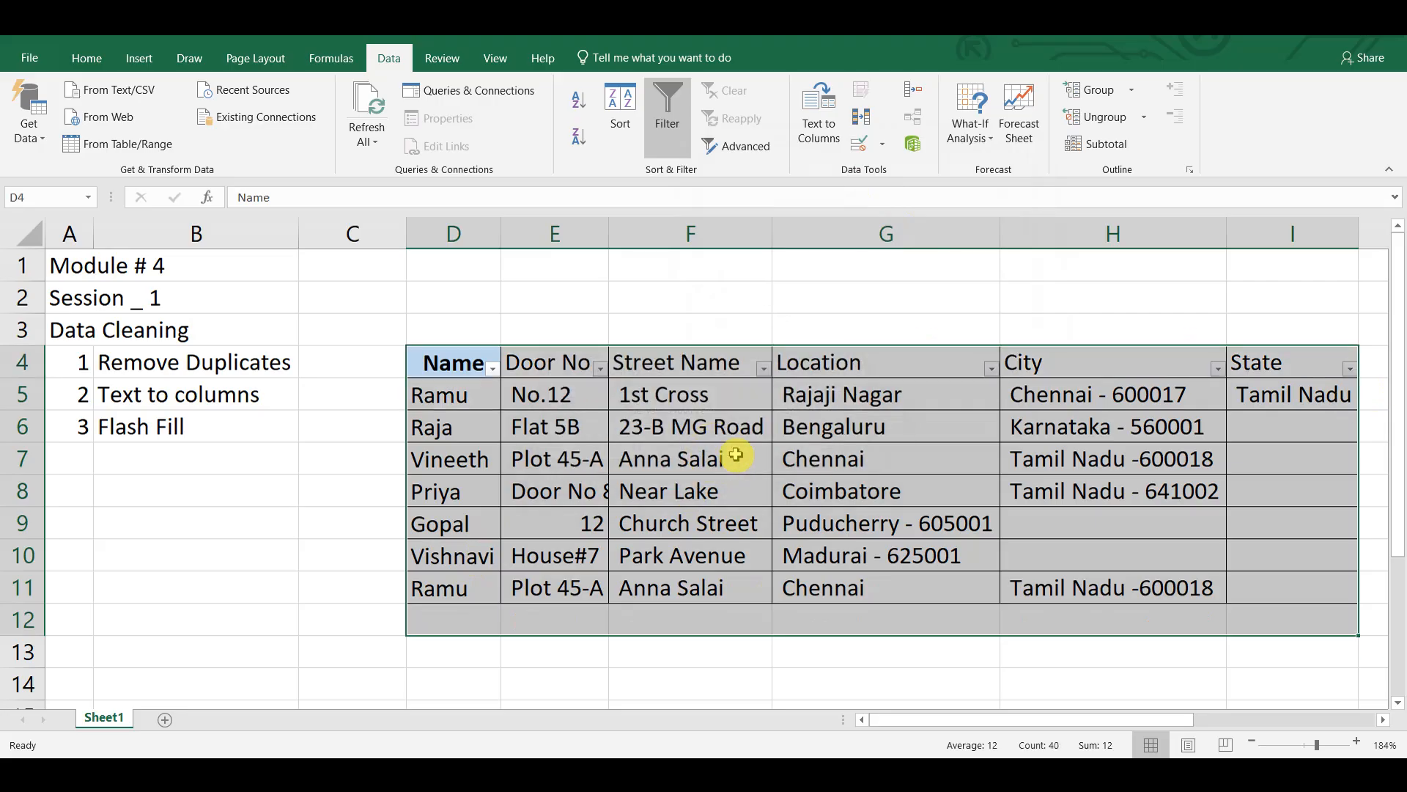
Step: Undo the duplicate removal in the address table and select row 12
left_click(447, 396)
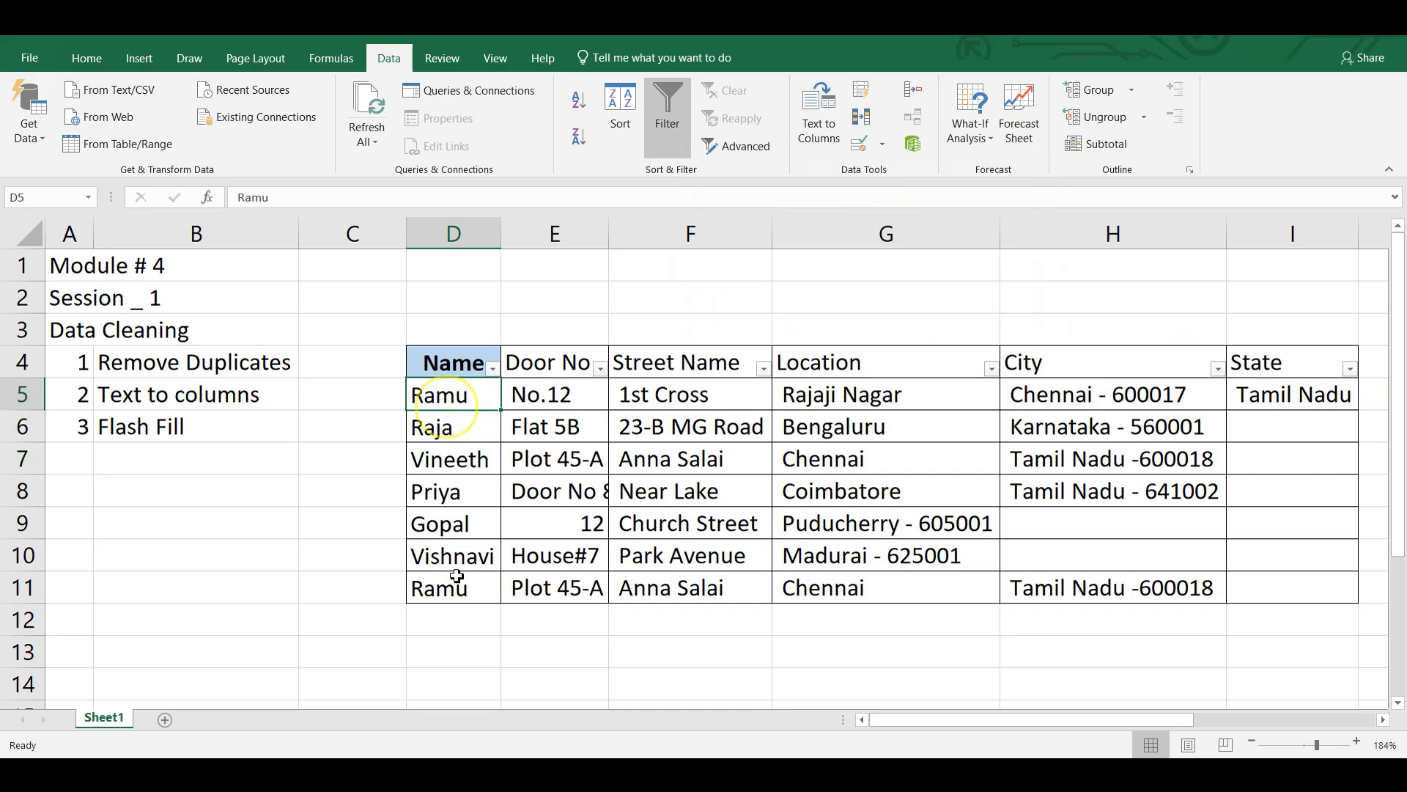
key("ctrl+z")
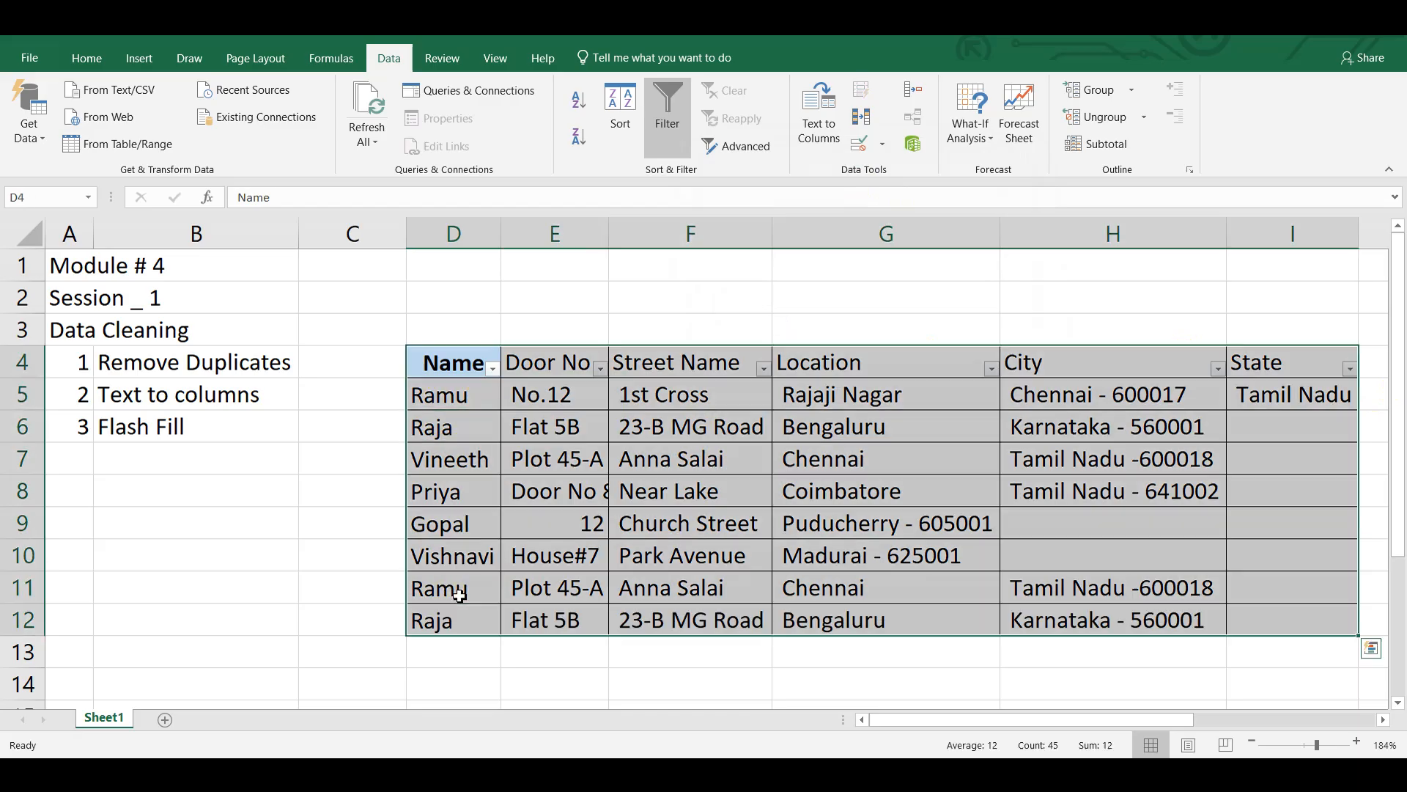
left_click(451, 629)
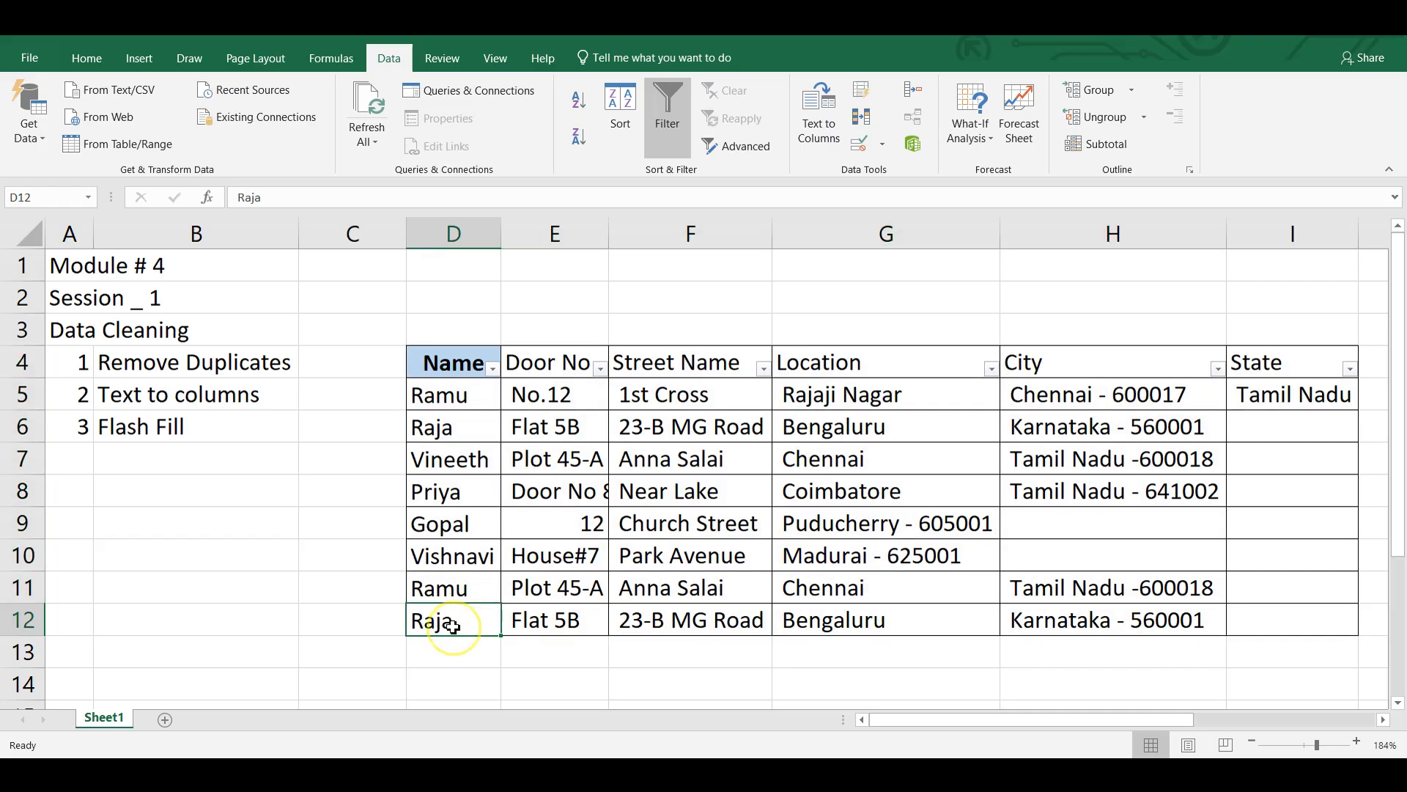
key("shift+space")
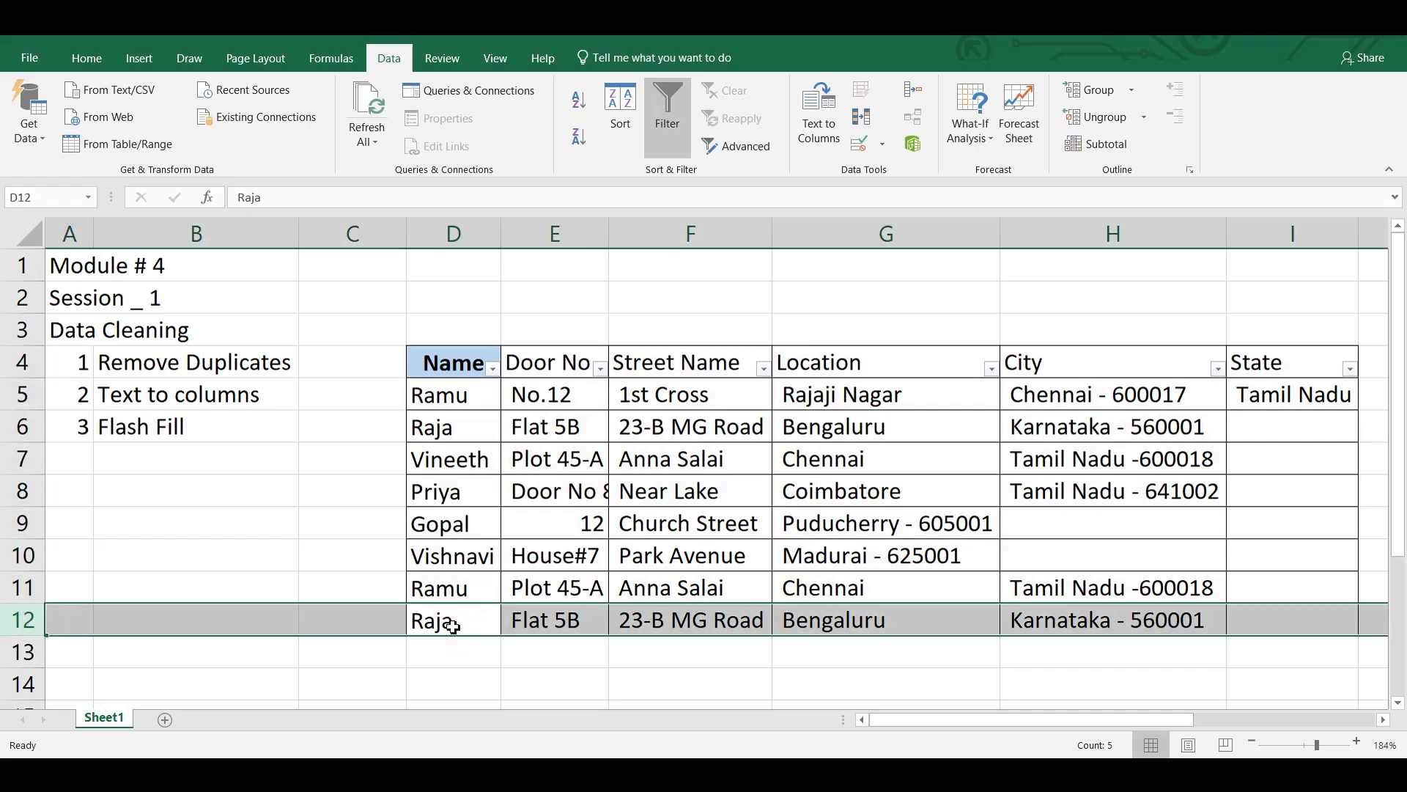
Step: Filter the Name column to the person listed in D12 and select that record's Door No cell
left_click(491, 368)
left_click(322, 547)
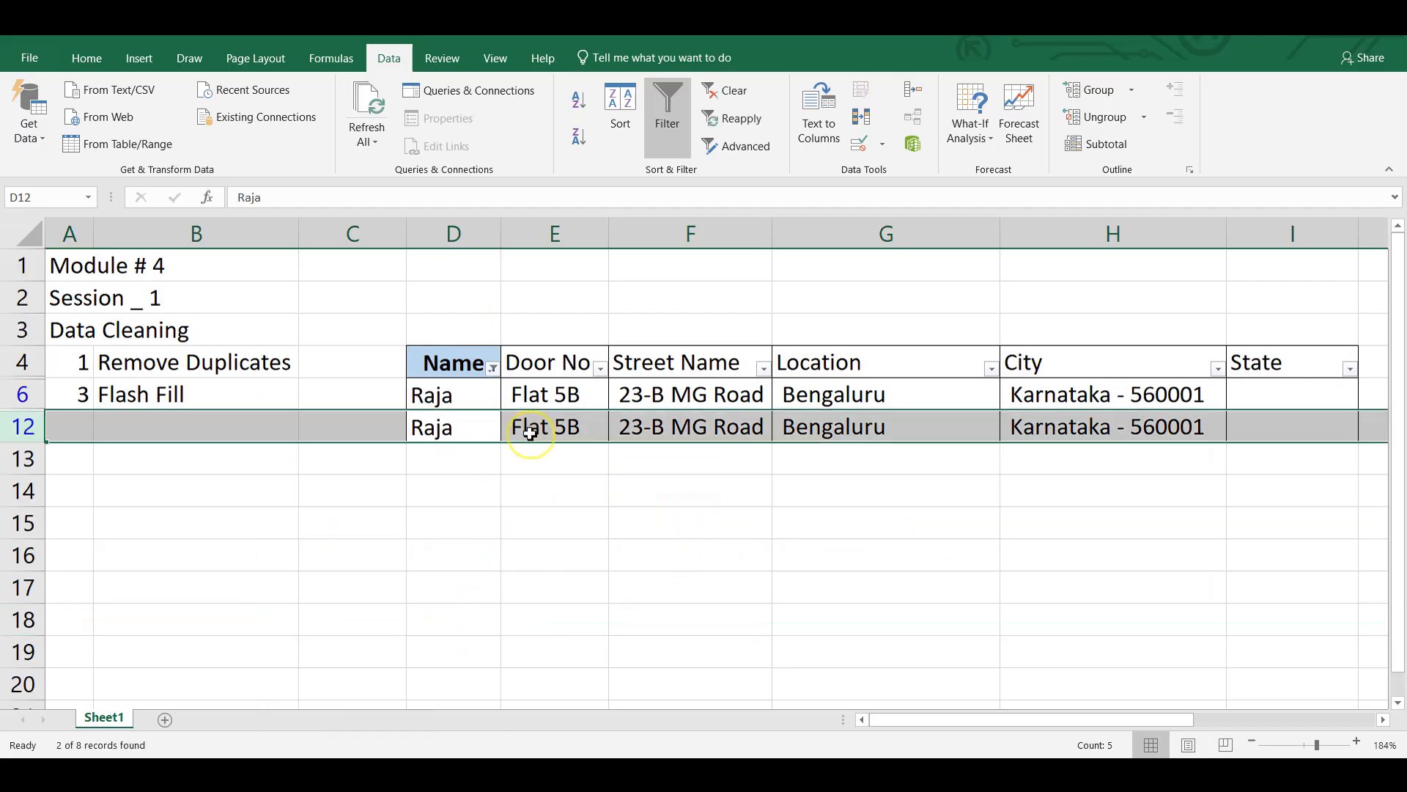
left_click(530, 433)
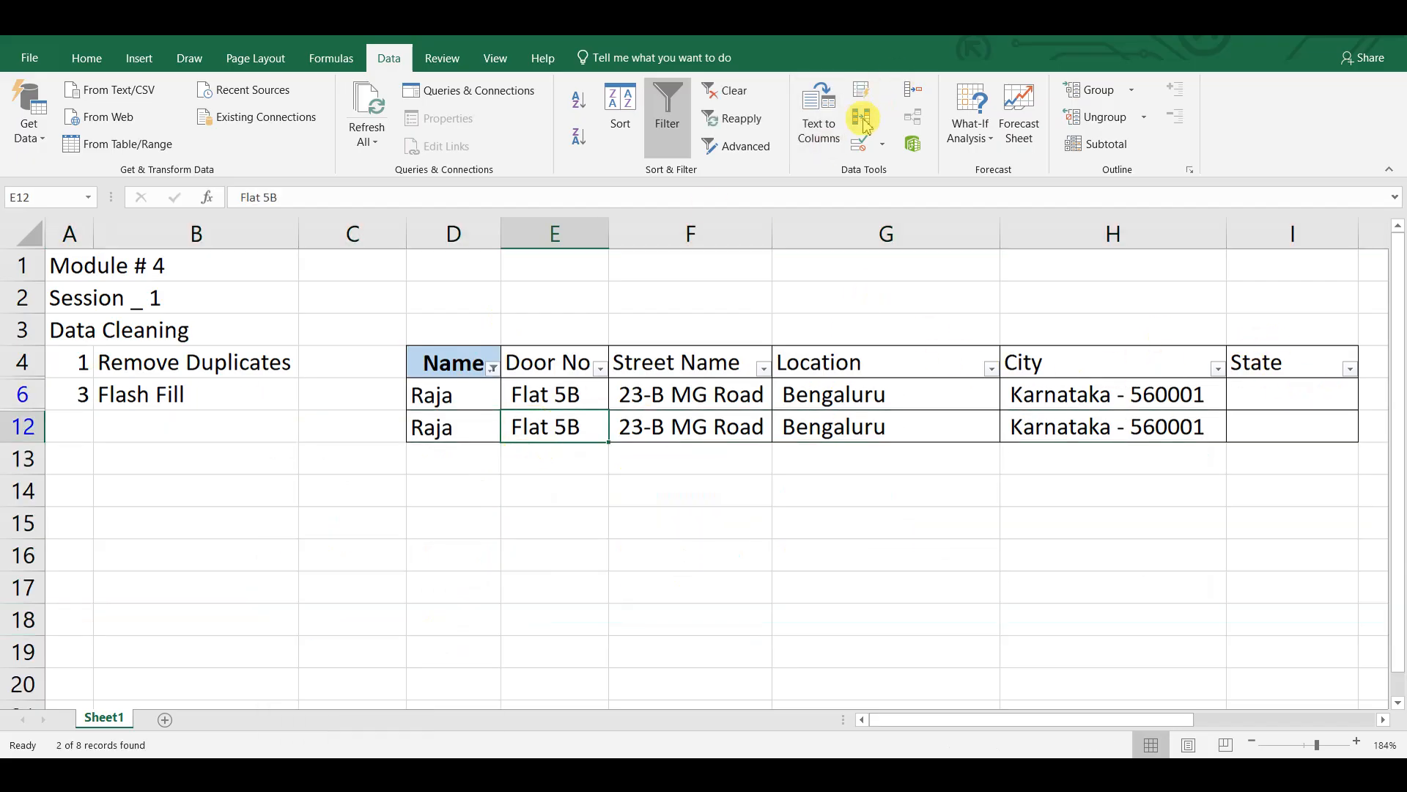
left_click(861, 144)
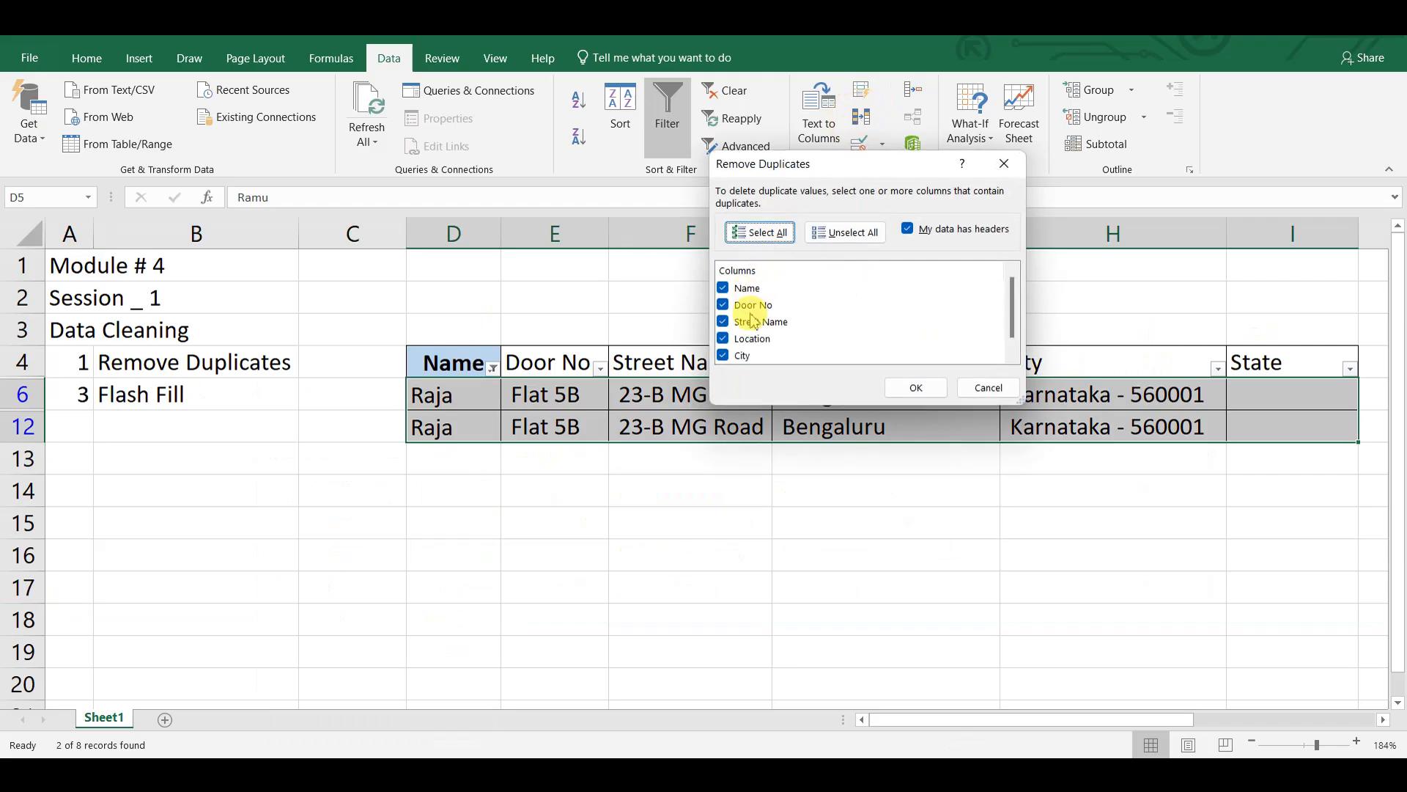
left_click_drag(1013, 291, 1009, 246)
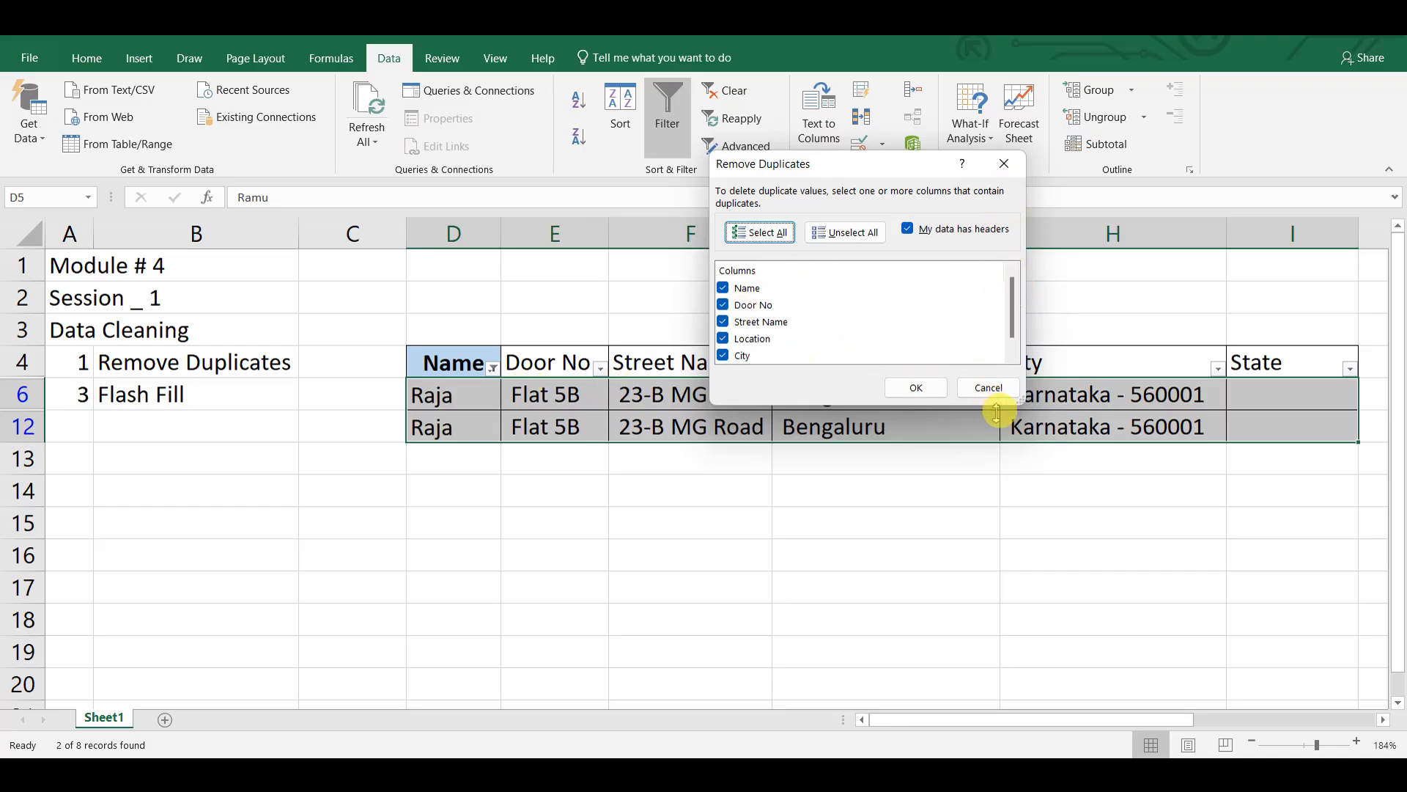
left_click(962, 406)
left_click(554, 425)
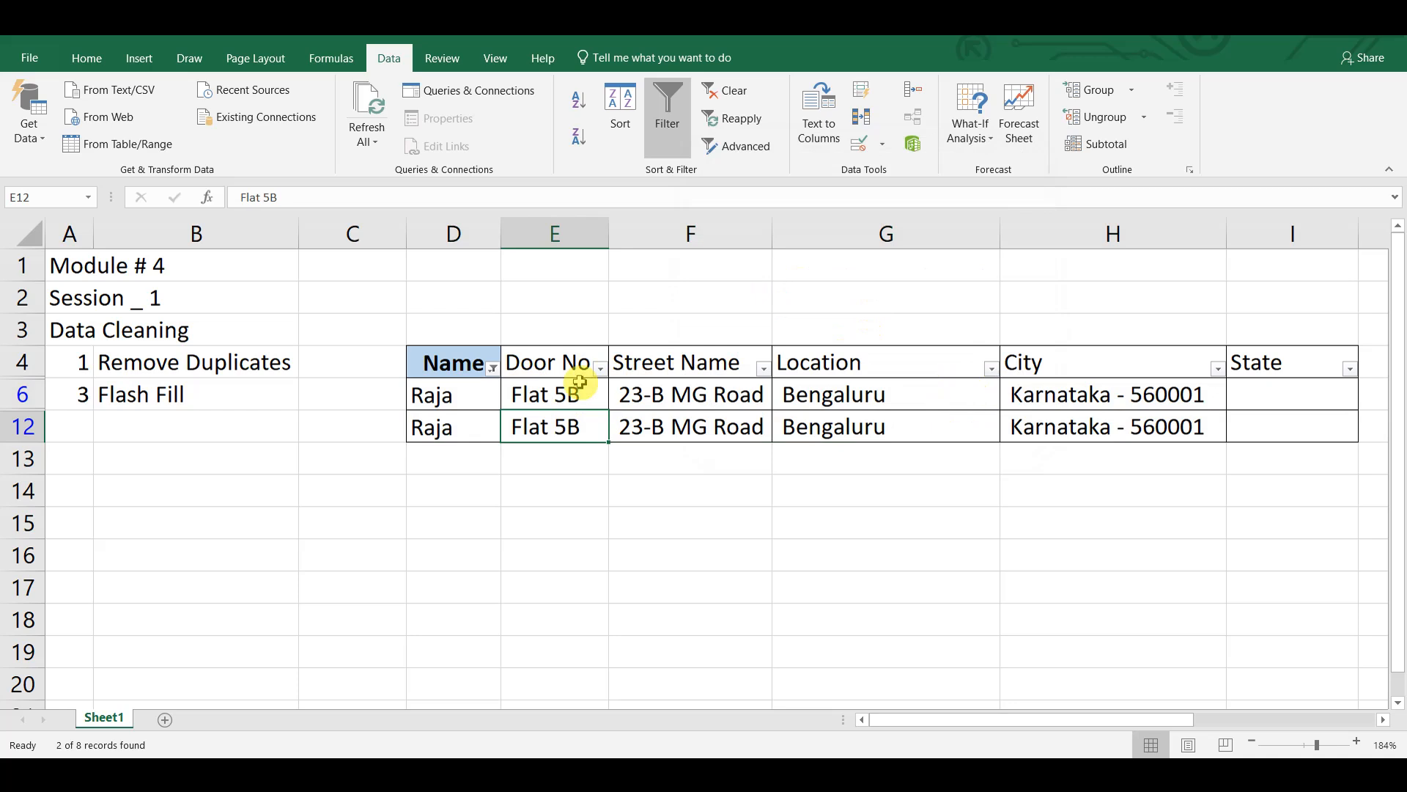
Step: Restore all rows of the address table by selecting every name in the Name column filter
left_click(492, 368)
left_click(322, 546)
left_click(371, 722)
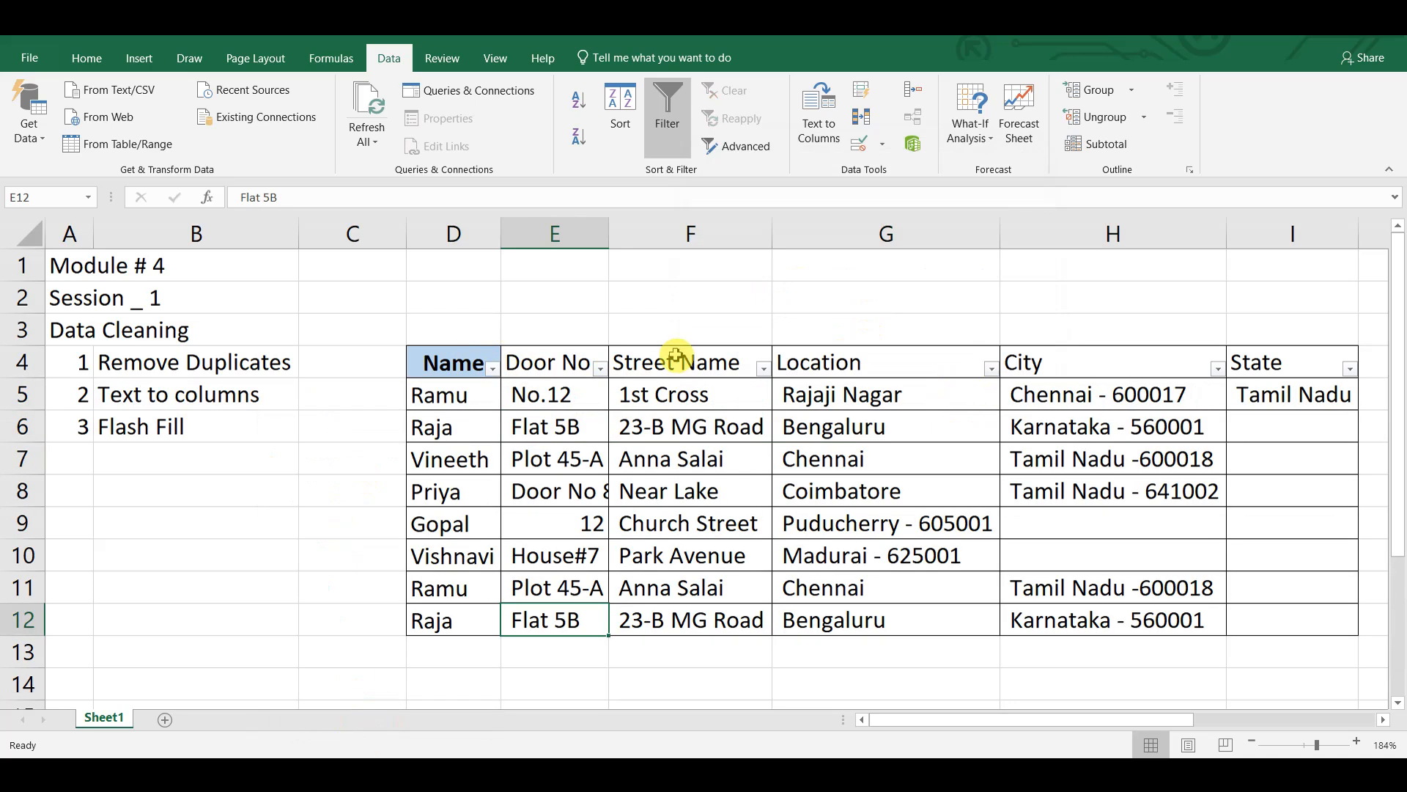
Step: Remove duplicate rows from the address table D4:I12, treating row 4 as headers and comparing all columns
left_click(444, 370)
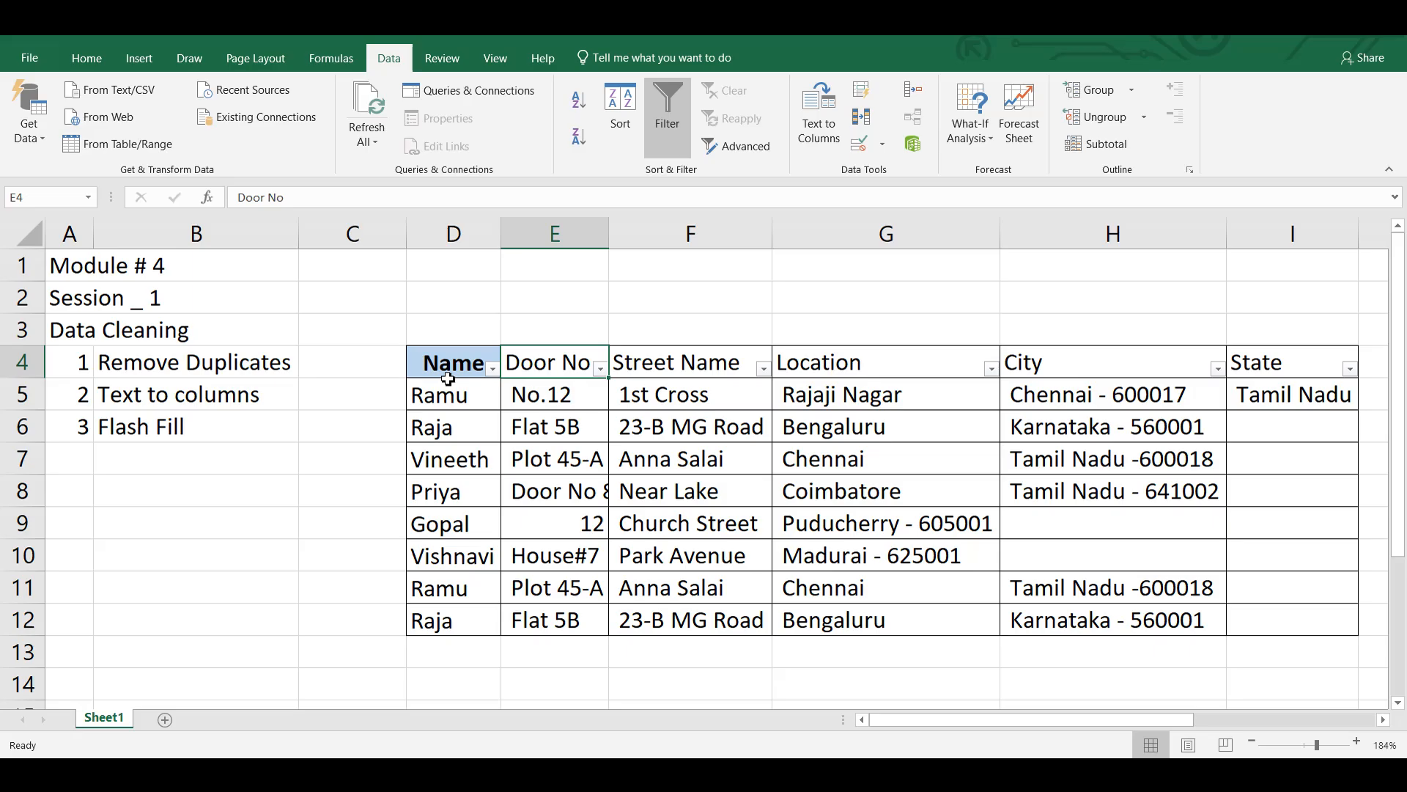
key("Left")
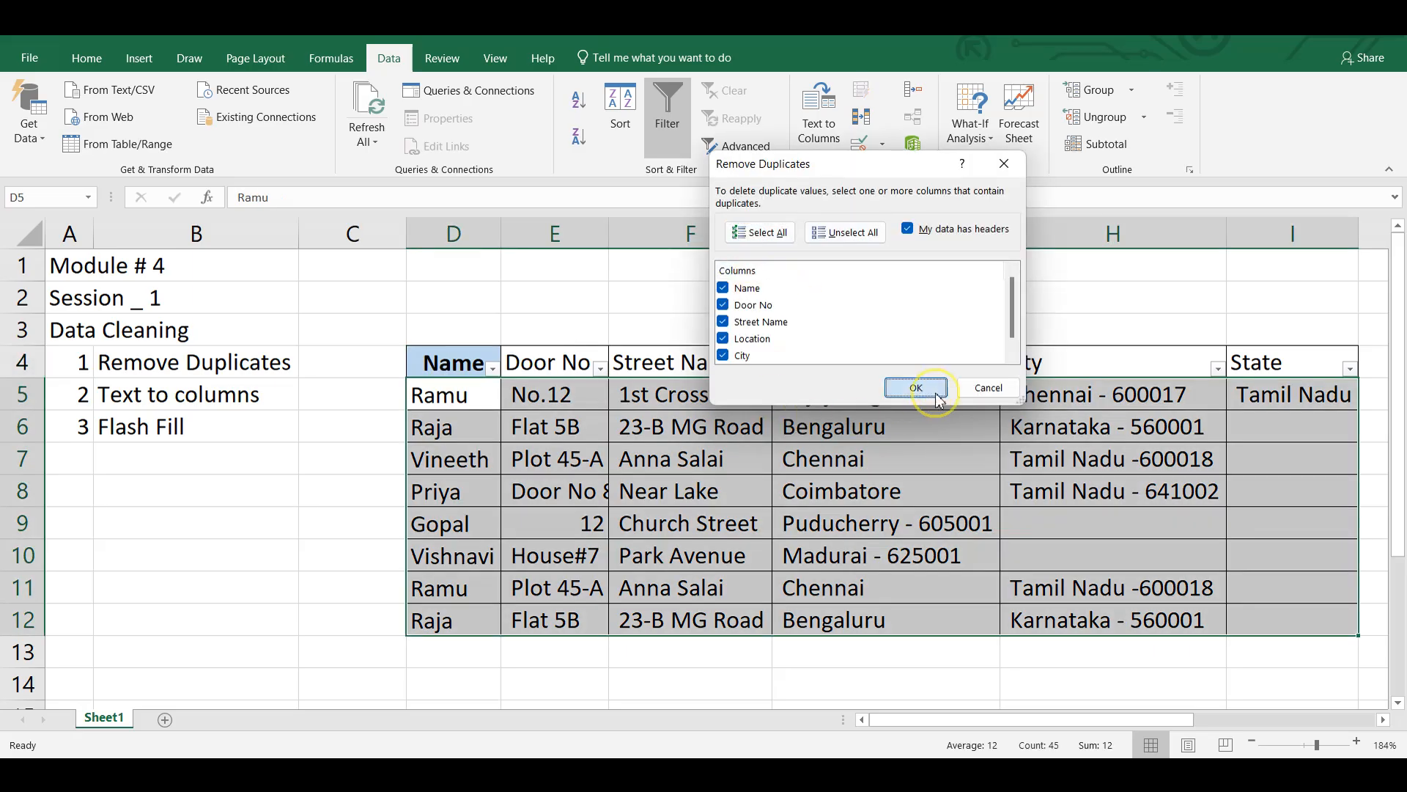
left_click(926, 386)
left_click(709, 445)
left_click(510, 485)
Step: Filter the Name column to the person listed in D5, and restore all rows by reselecting every name
left_click(494, 370)
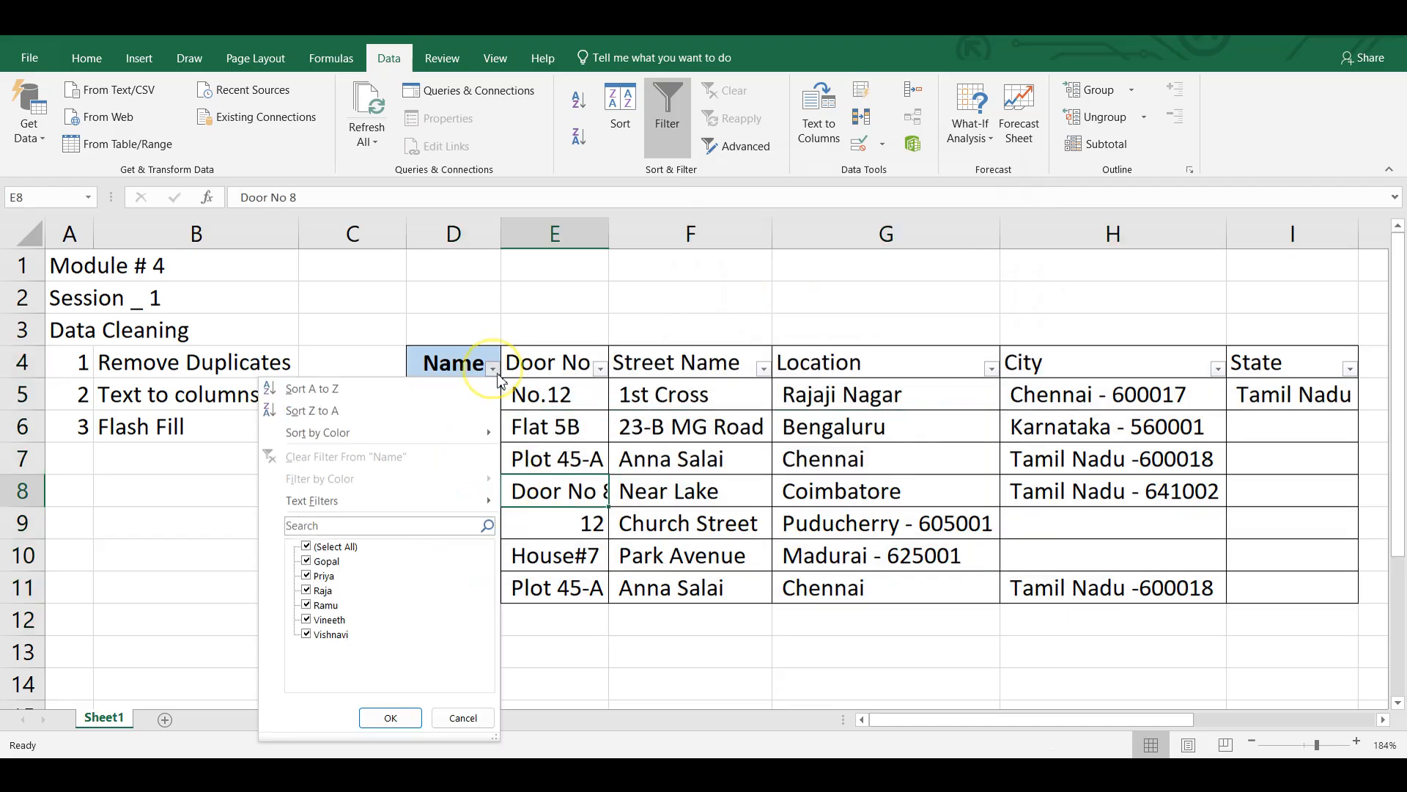
left_click(330, 548)
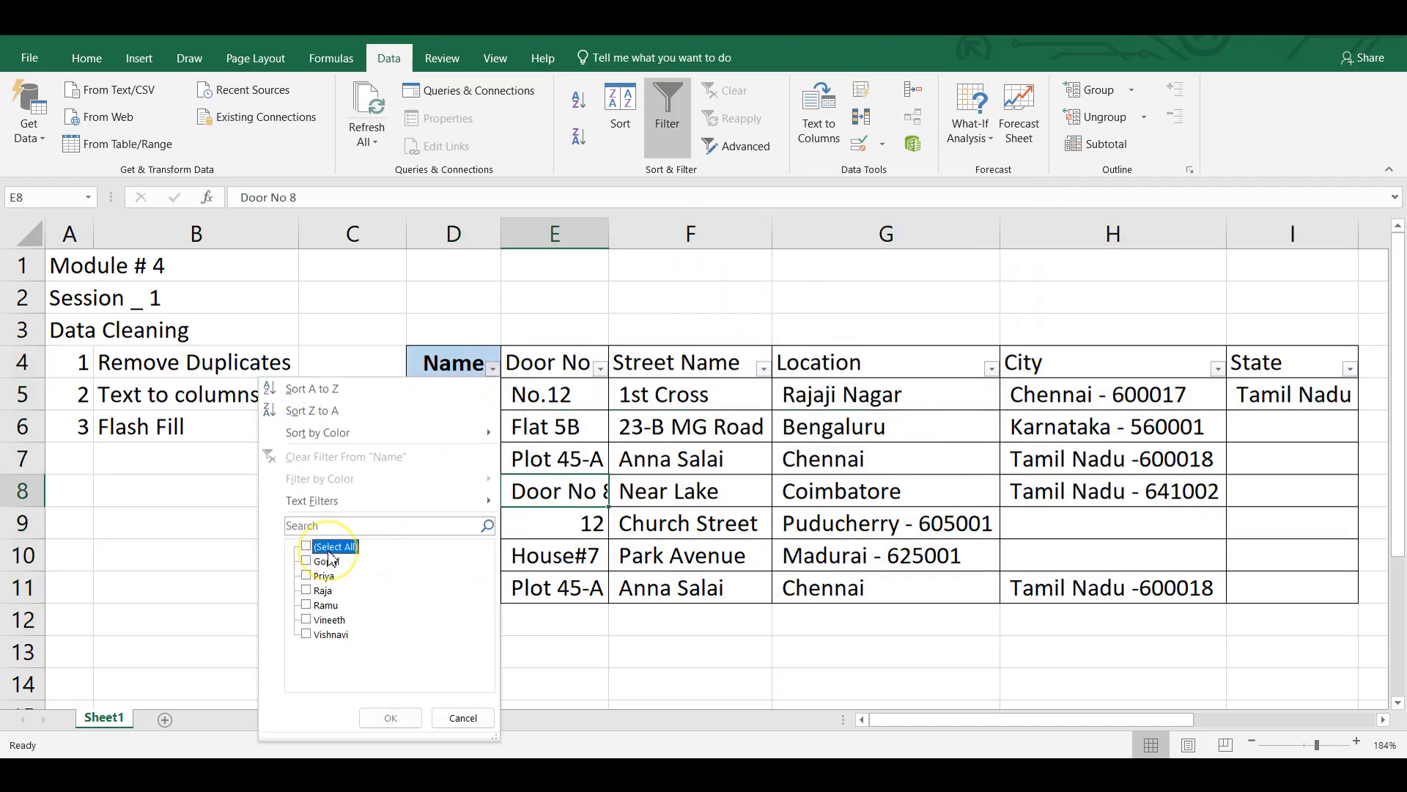
left_click(326, 604)
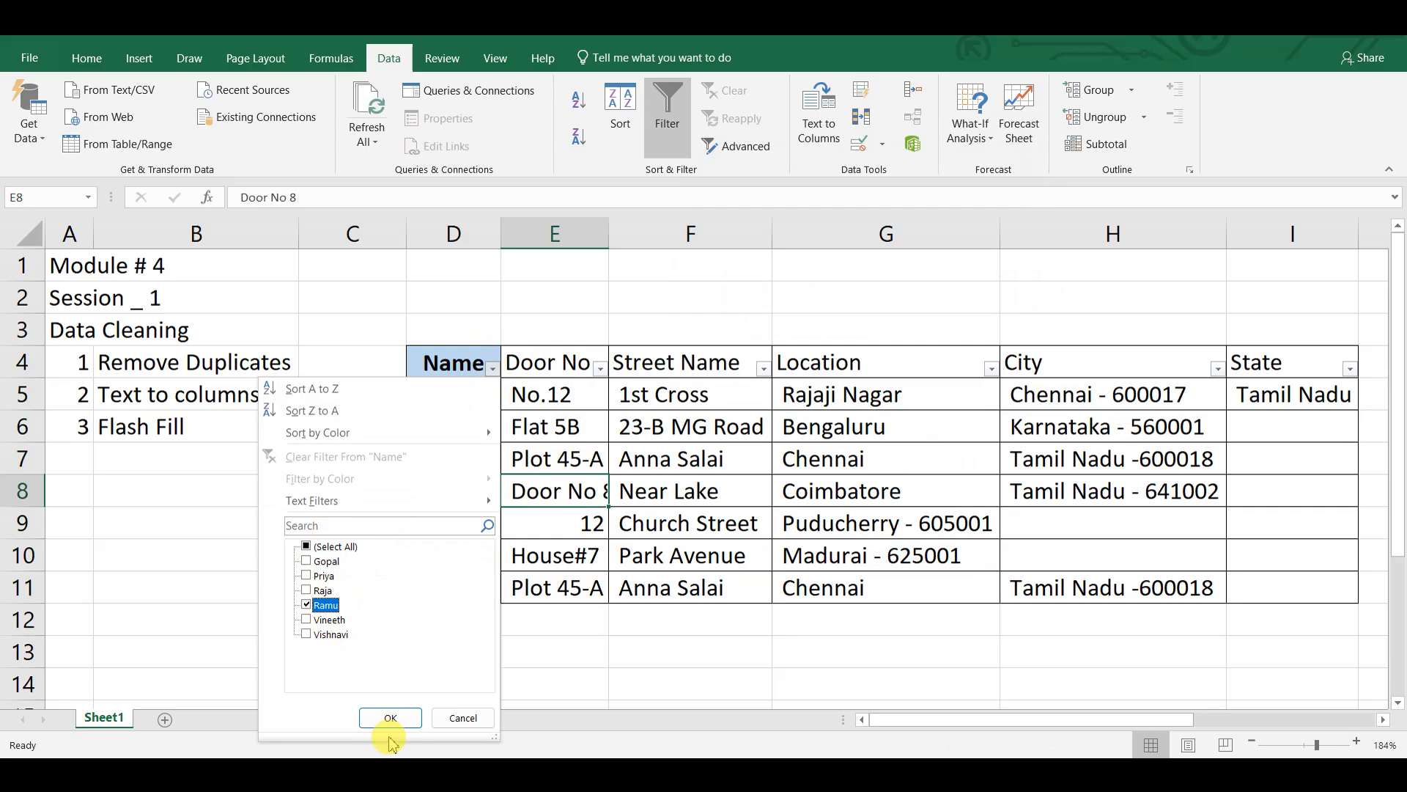
left_click(390, 720)
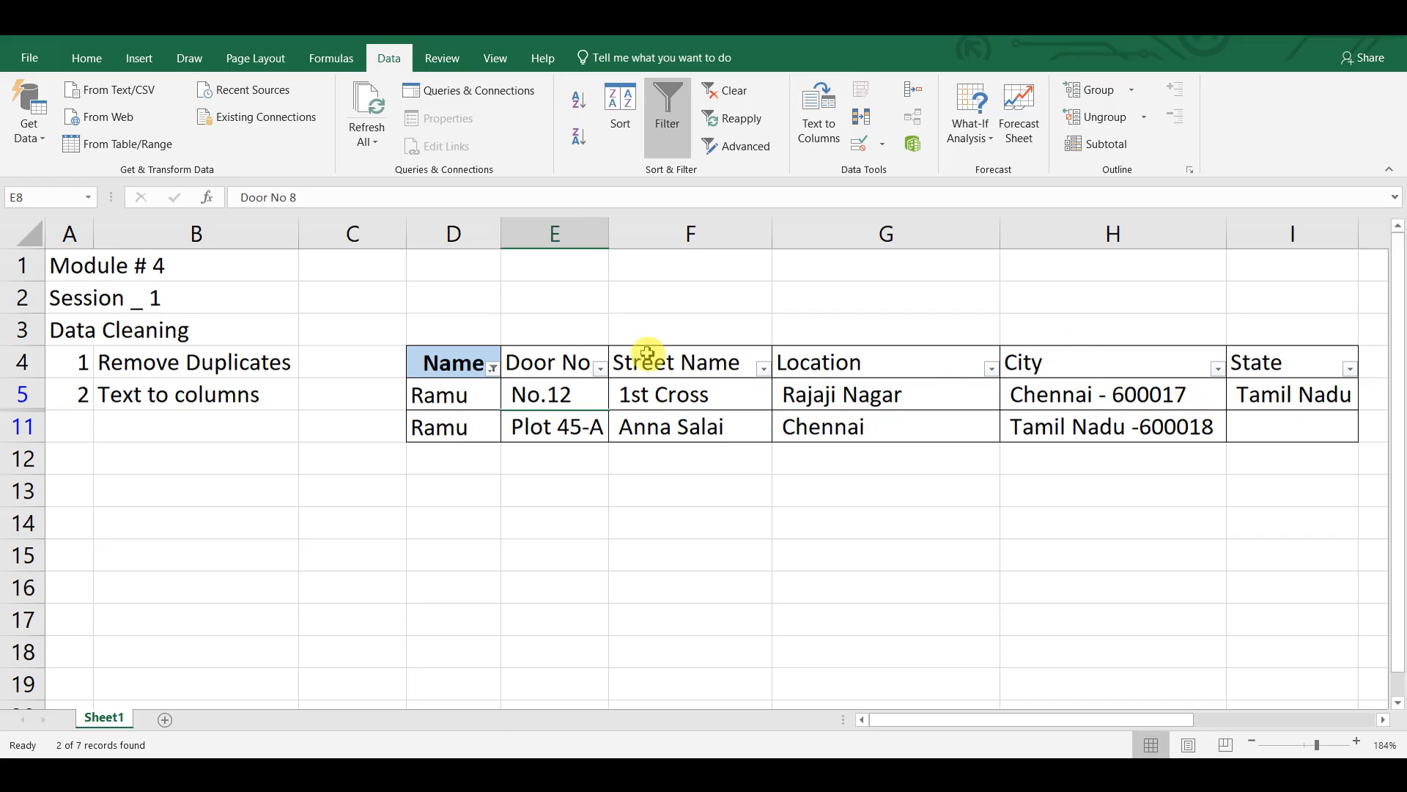
left_click(399, 364)
left_click(466, 399)
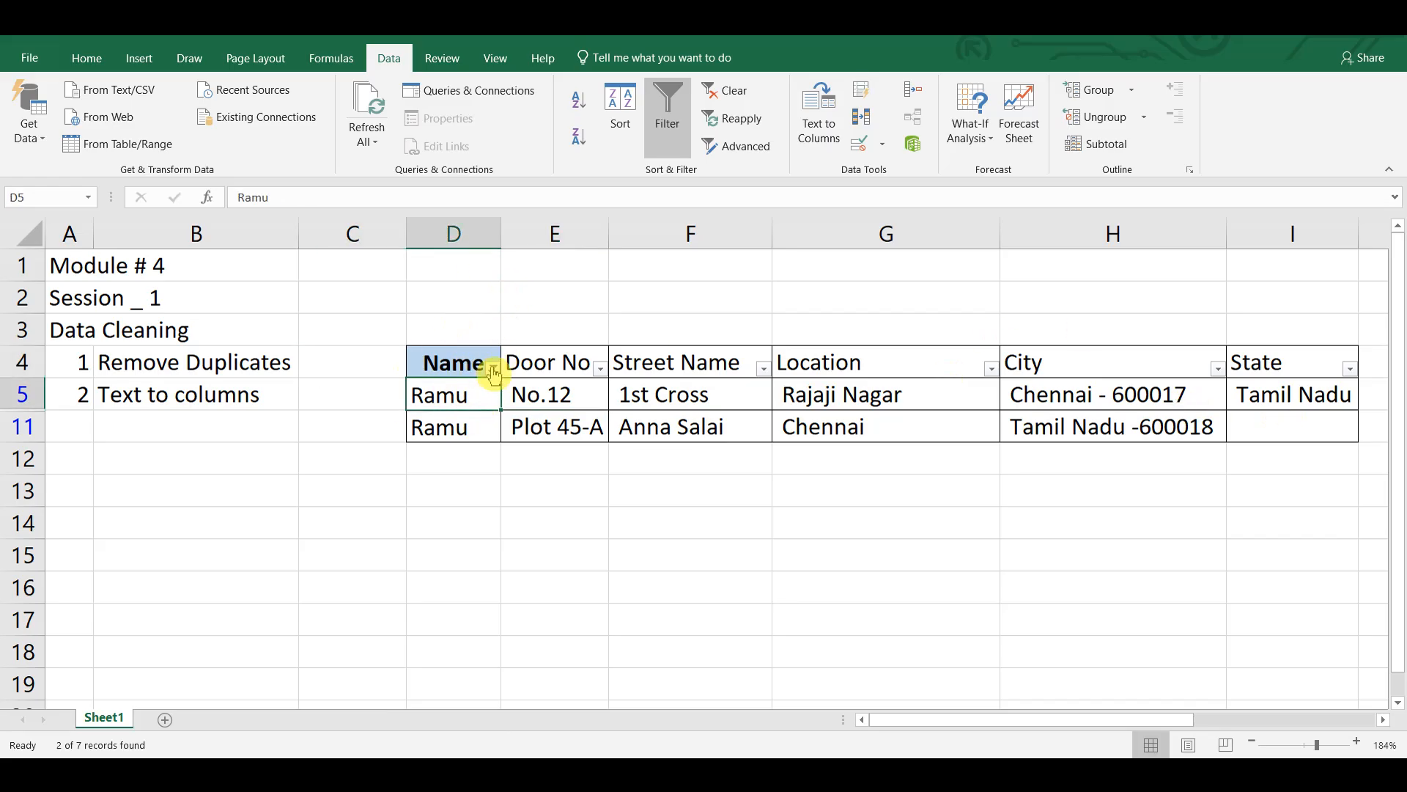
left_click(492, 368)
left_click(328, 546)
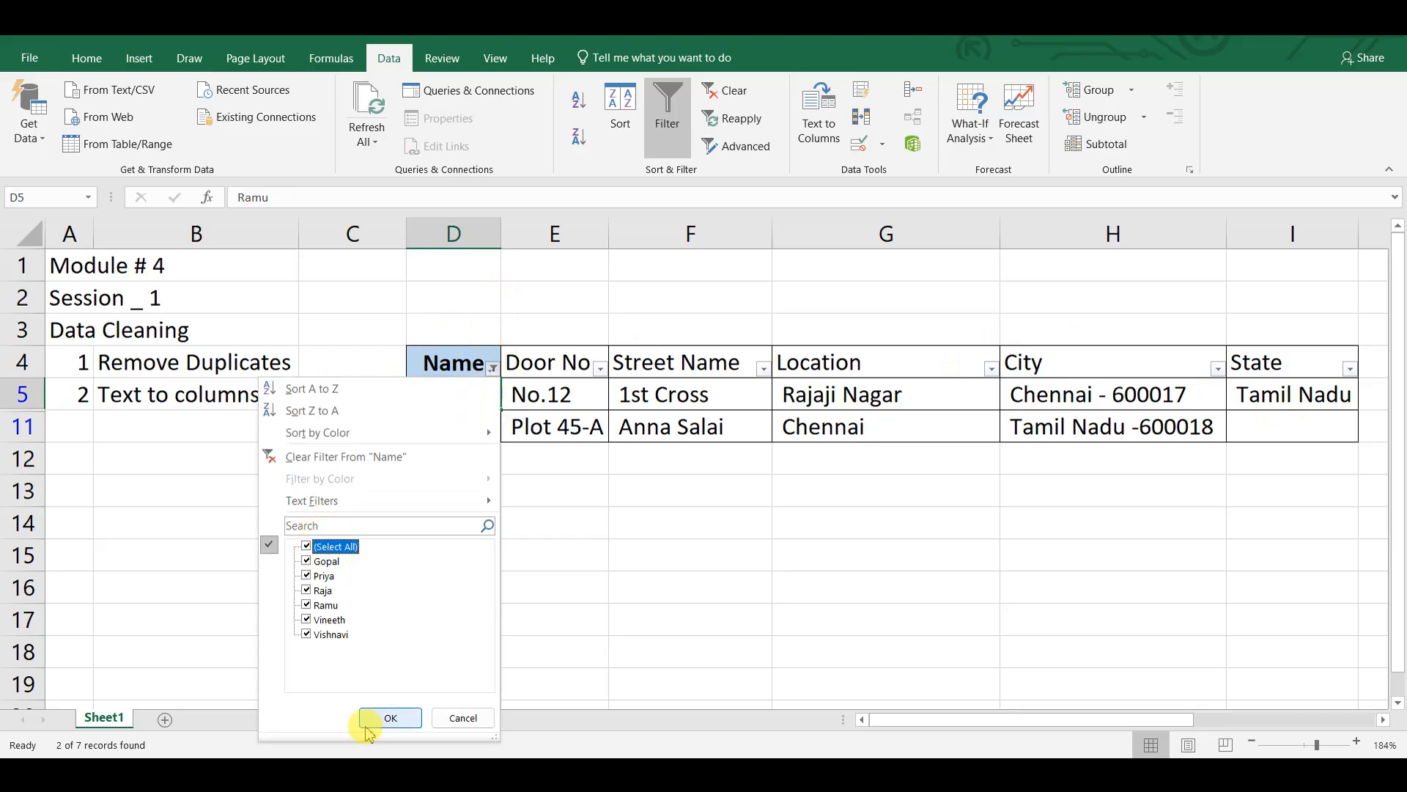
left_click(372, 719)
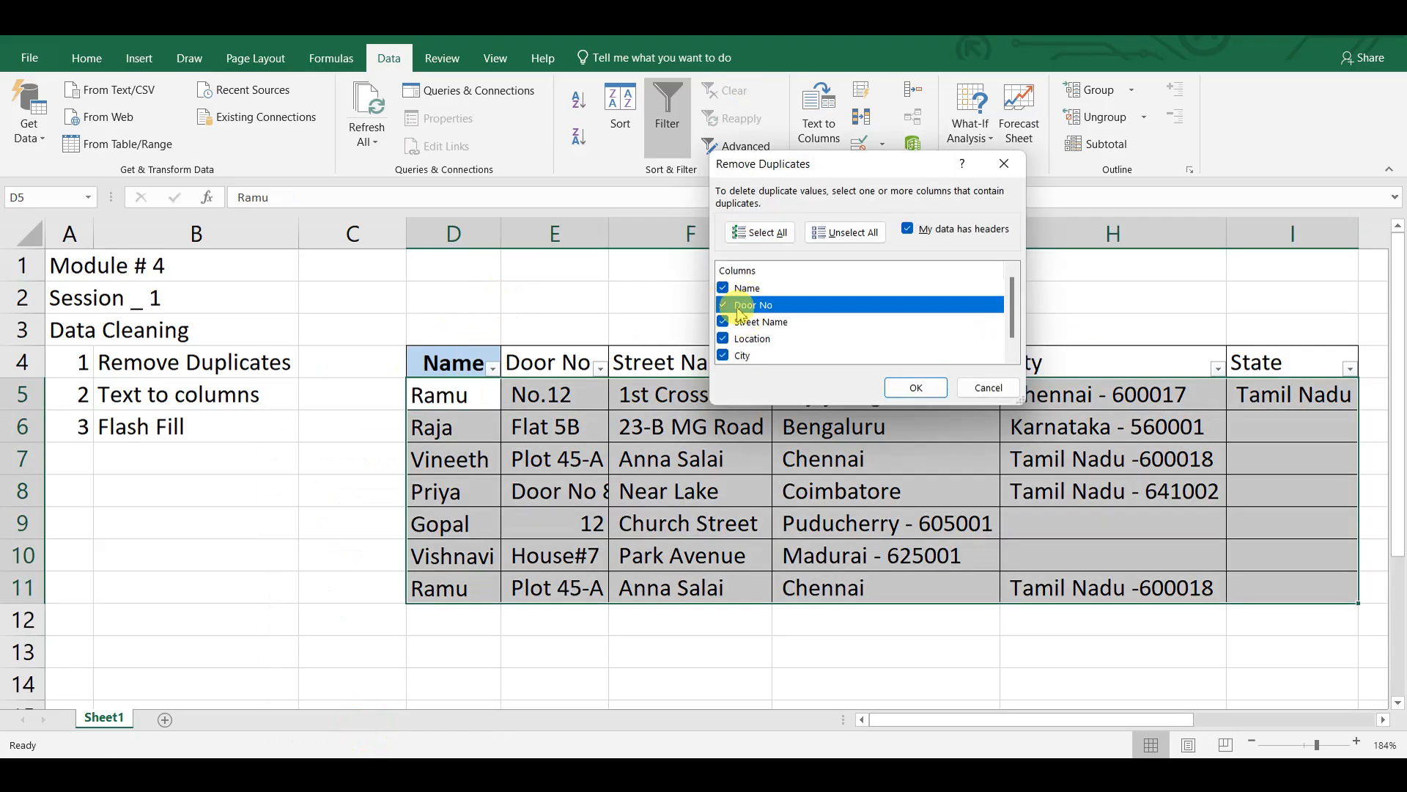
Step: Remove duplicate rows from the address table D4:I11, treating row 4 as headers and comparing only the Name column
left_click(740, 314)
key("Down")
key("space")
key("Down")
key("space")
key("Down")
key("space")
key("Down")
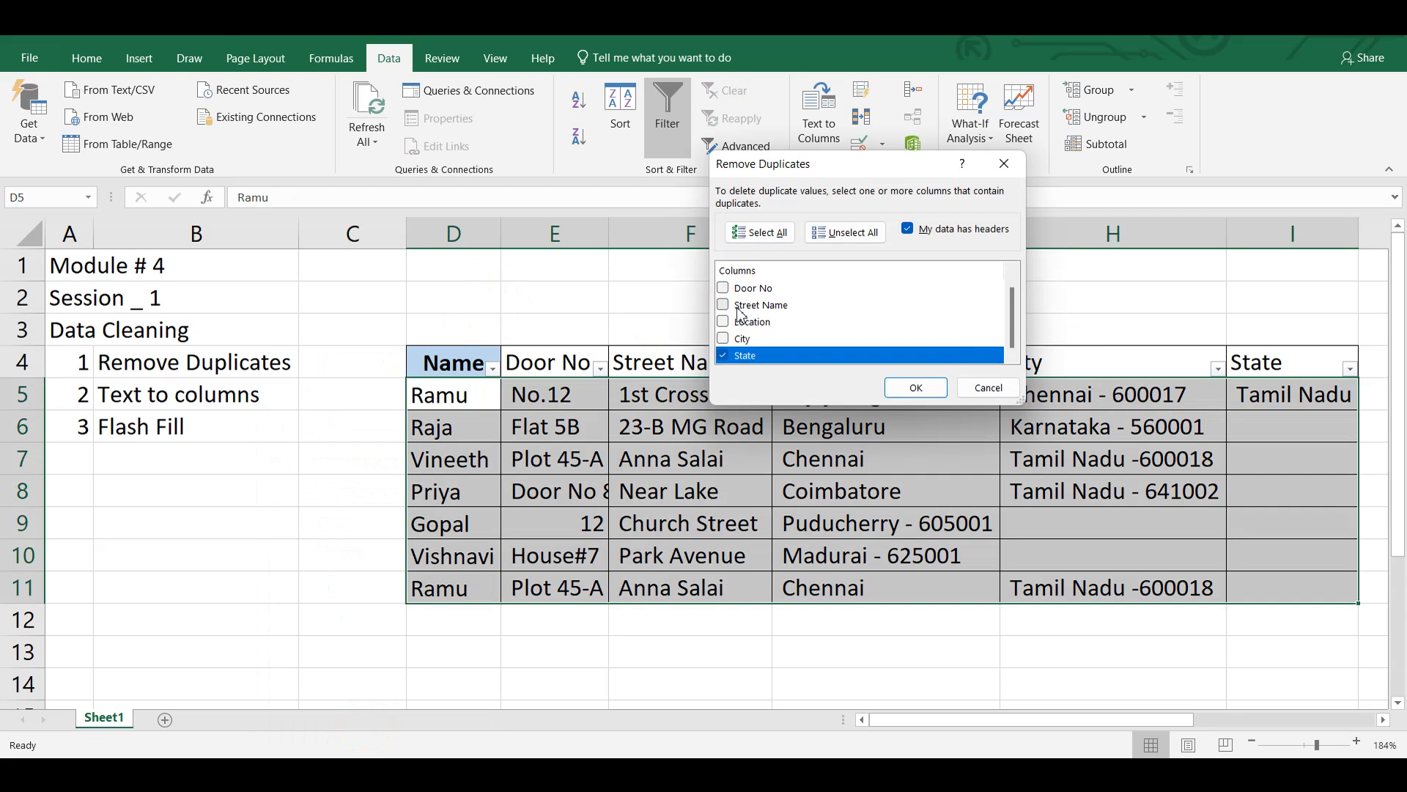
key("Up")
key("Up")
key("Up")
key("Up")
key("Up")
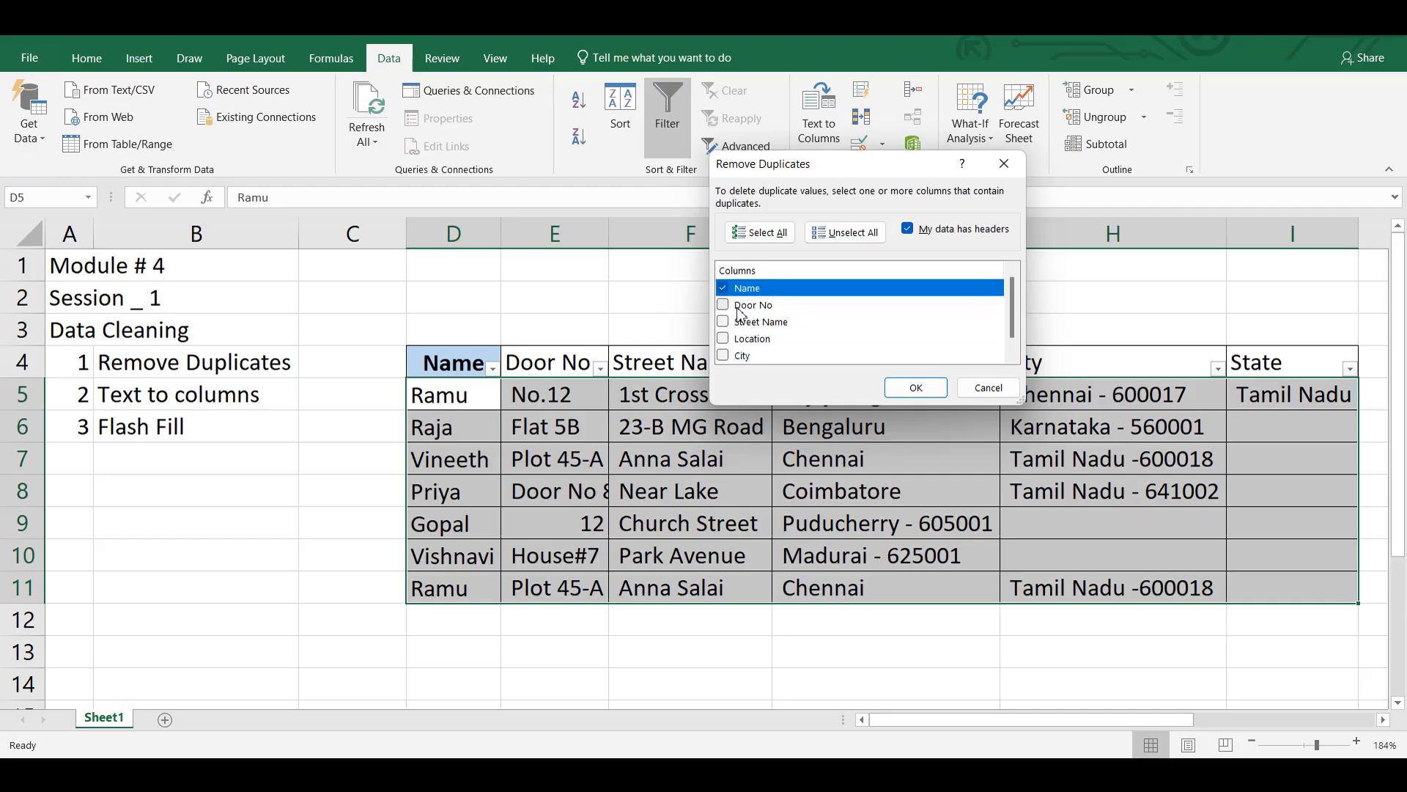
left_click(918, 387)
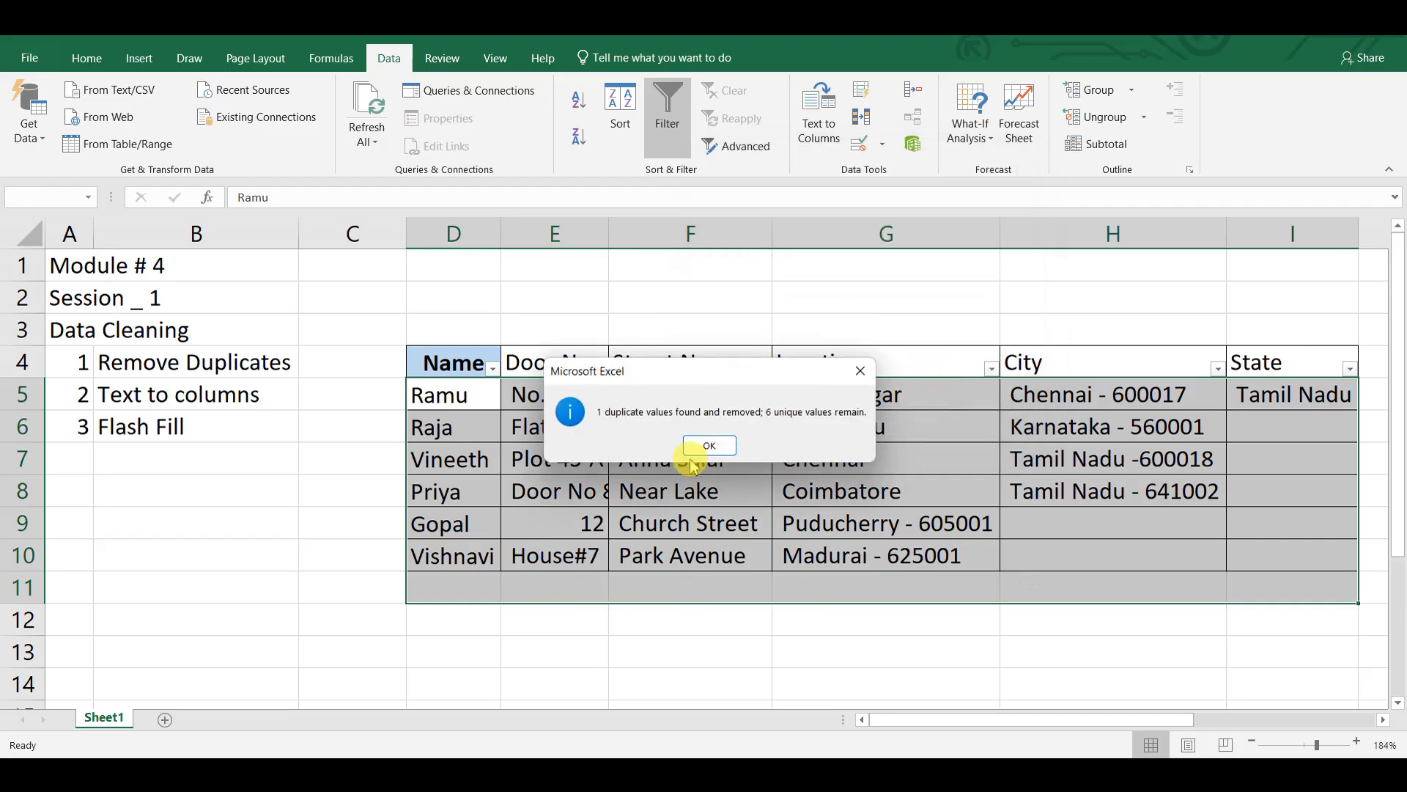
left_click(708, 445)
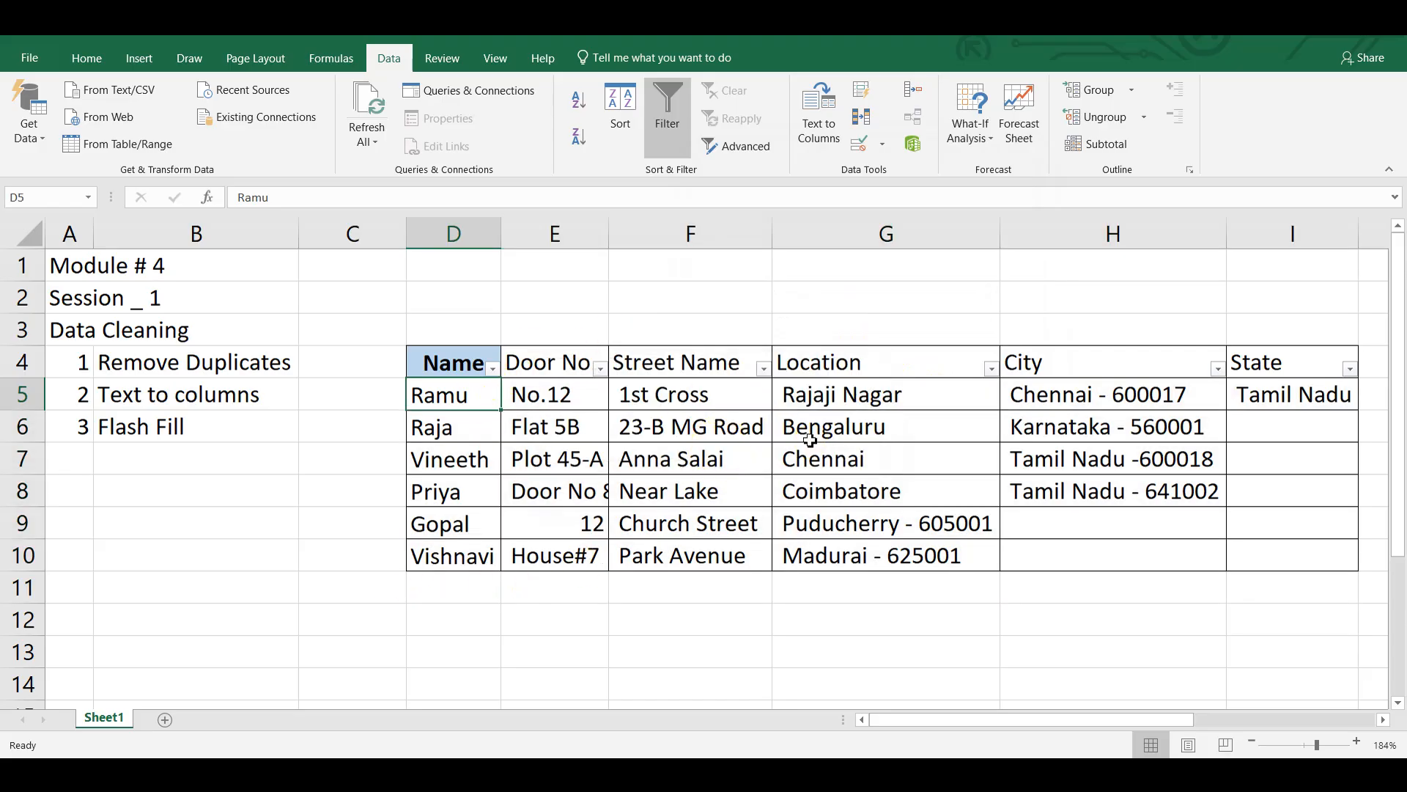
left_click(866, 117)
scroll(828, 334, "down", 1)
scroll(828, 334, "up", 1)
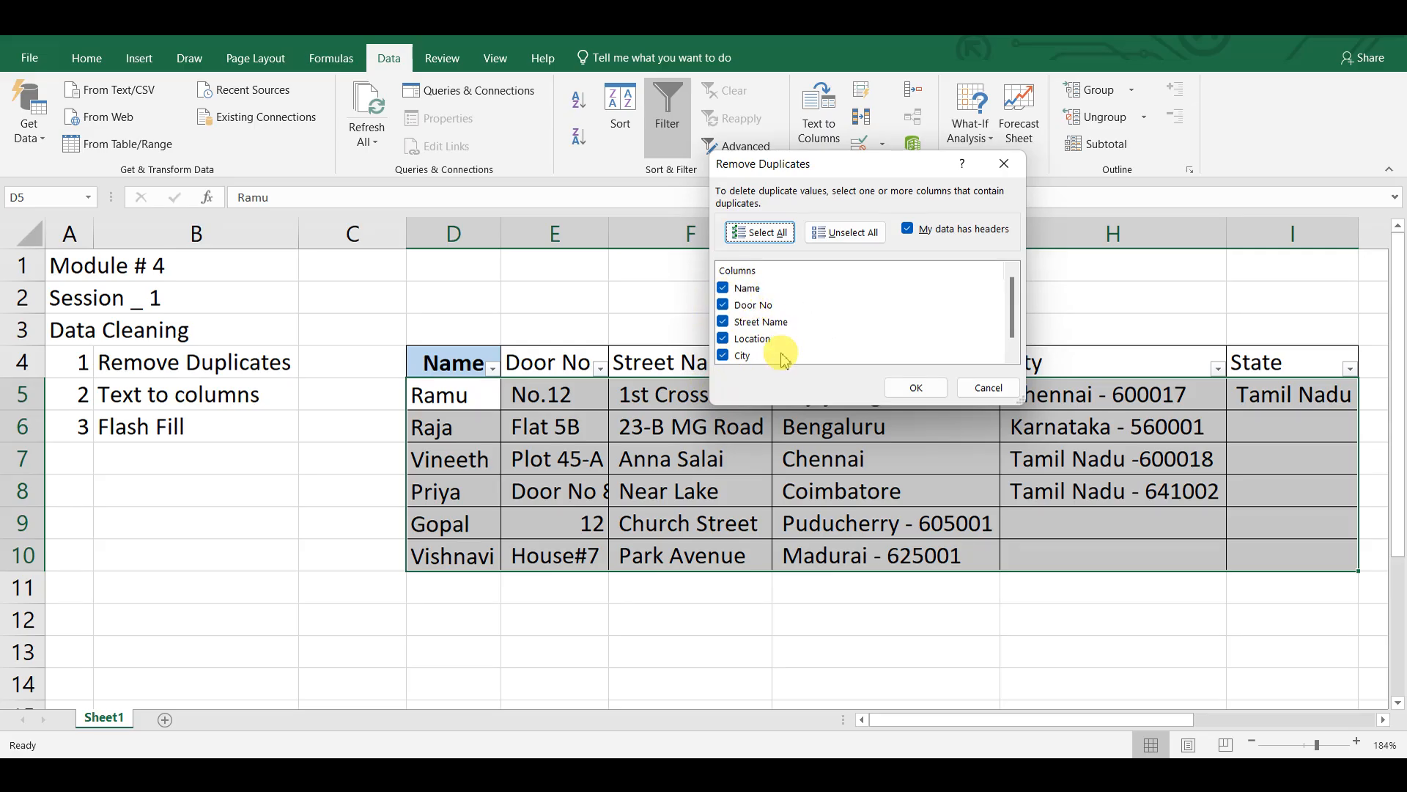
left_click(984, 387)
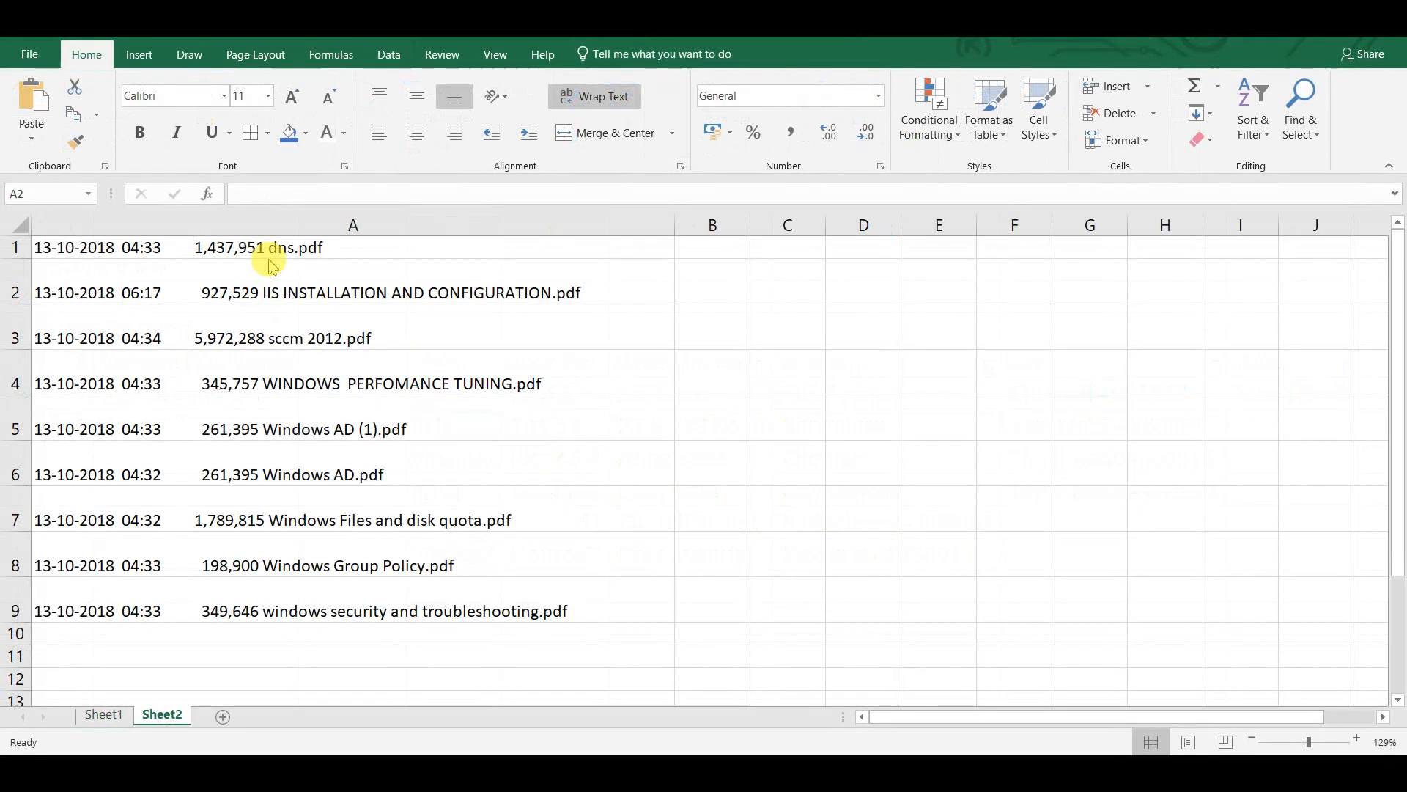
Step: Start Text to Columns on the file list in A1:A9 of Sheet2, using Fixed width, and proceed to the column breaks
left_click(271, 264)
left_click(264, 248)
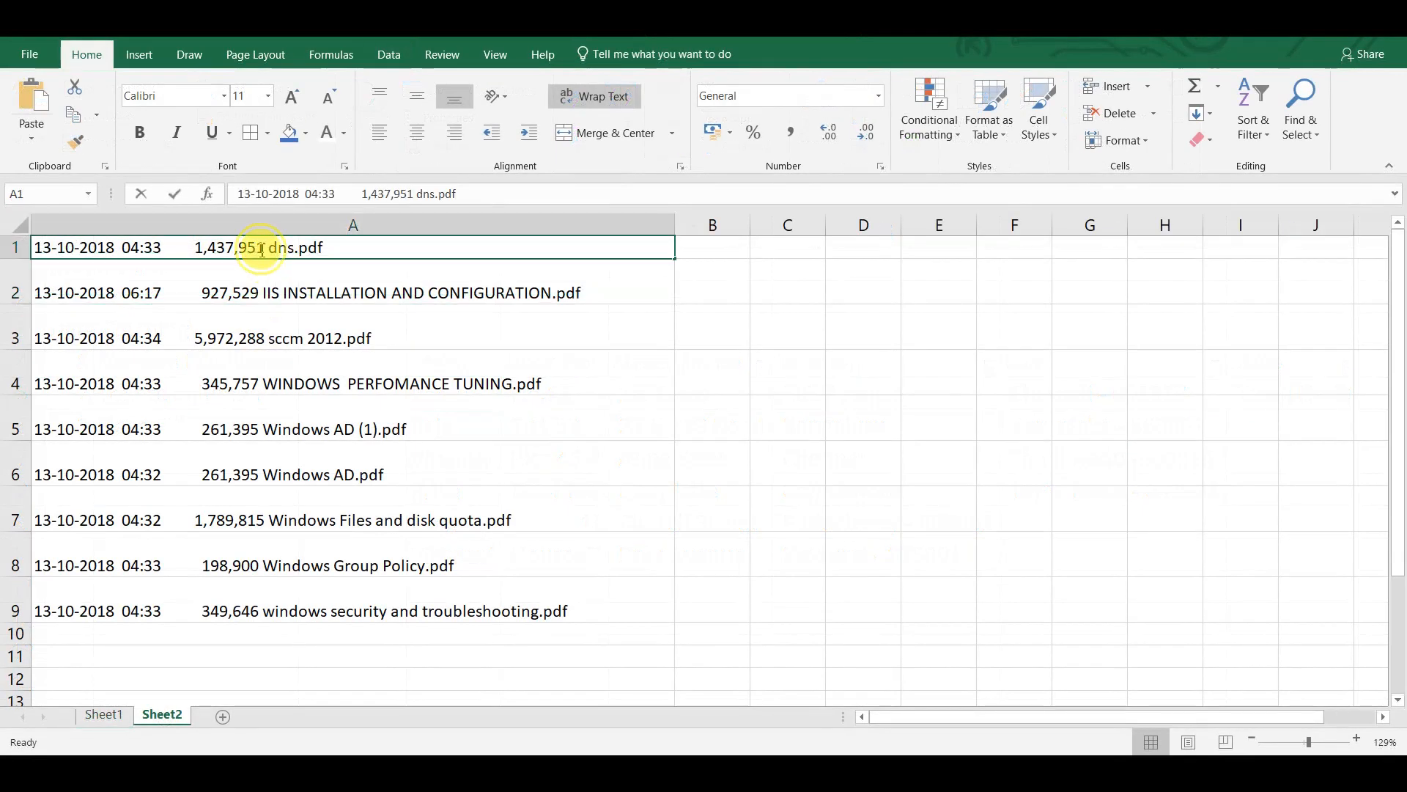
double_click(262, 249)
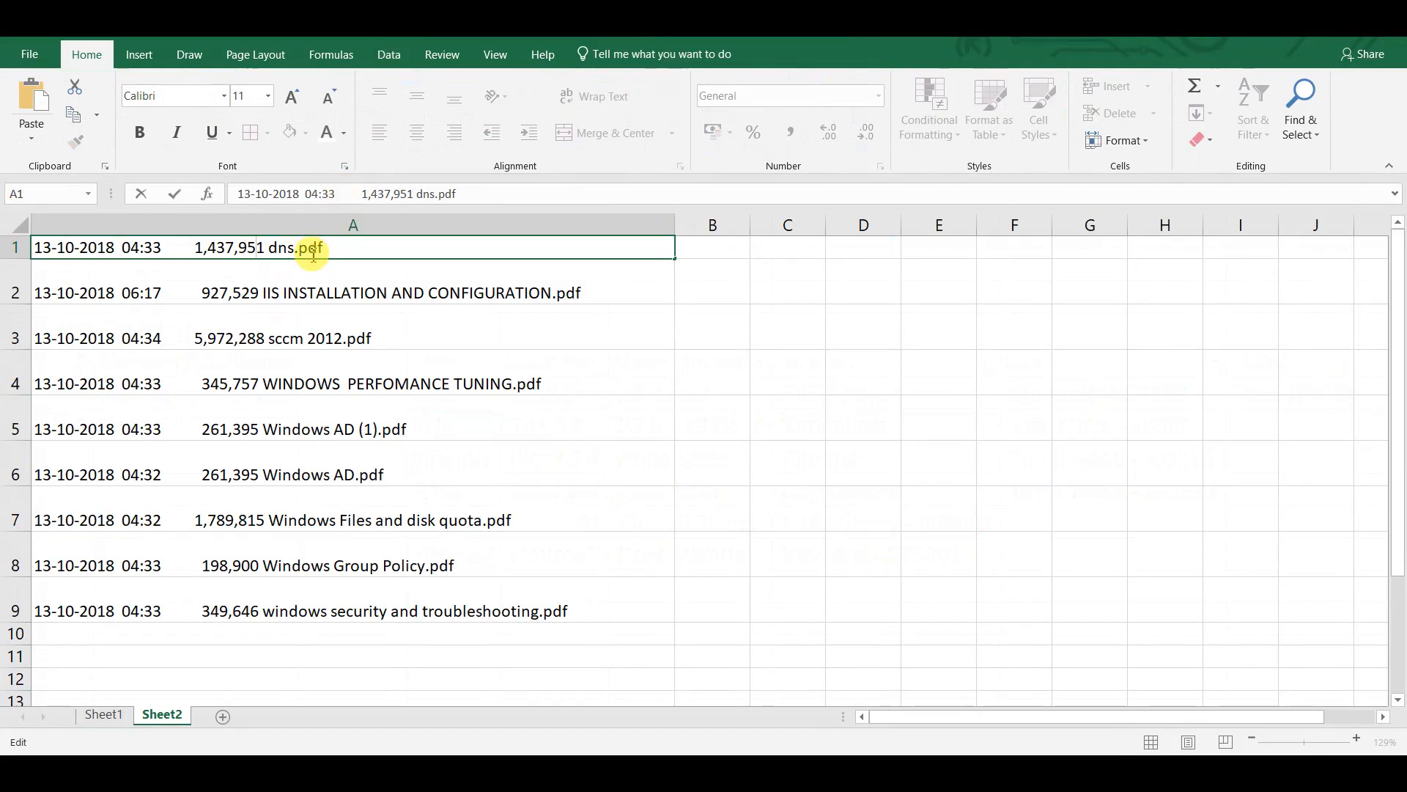
left_click(355, 360)
left_click(319, 249)
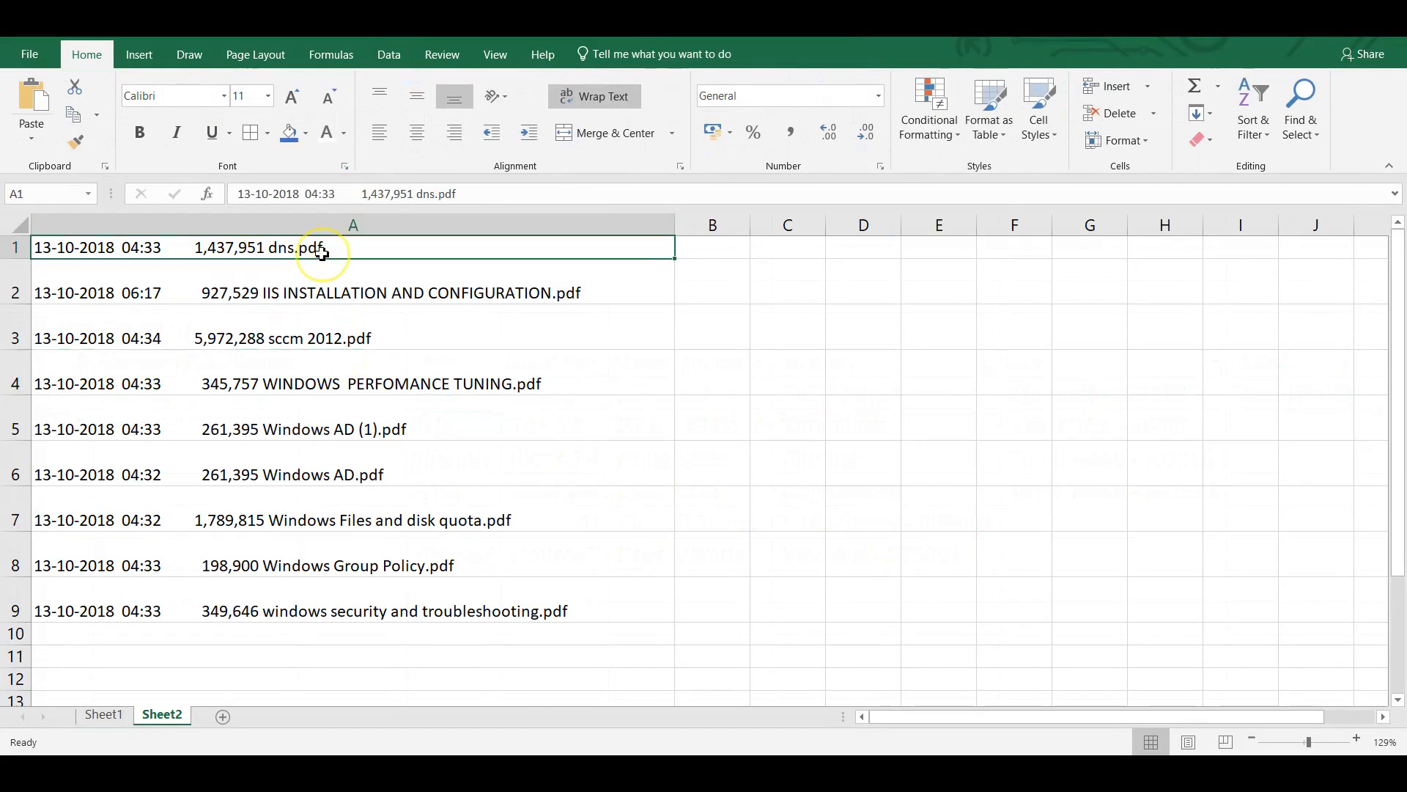
key("ctrl+shift+Down")
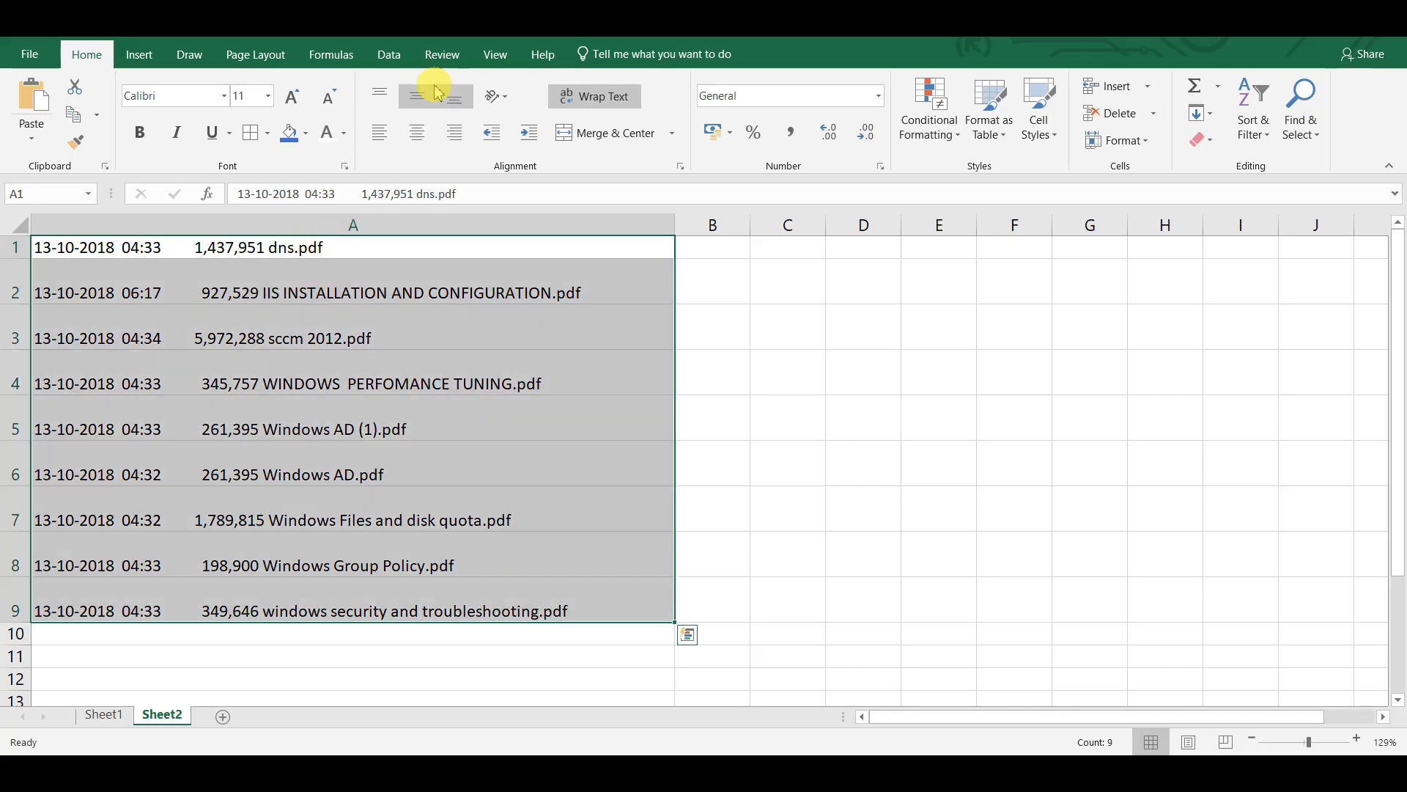
left_click(390, 59)
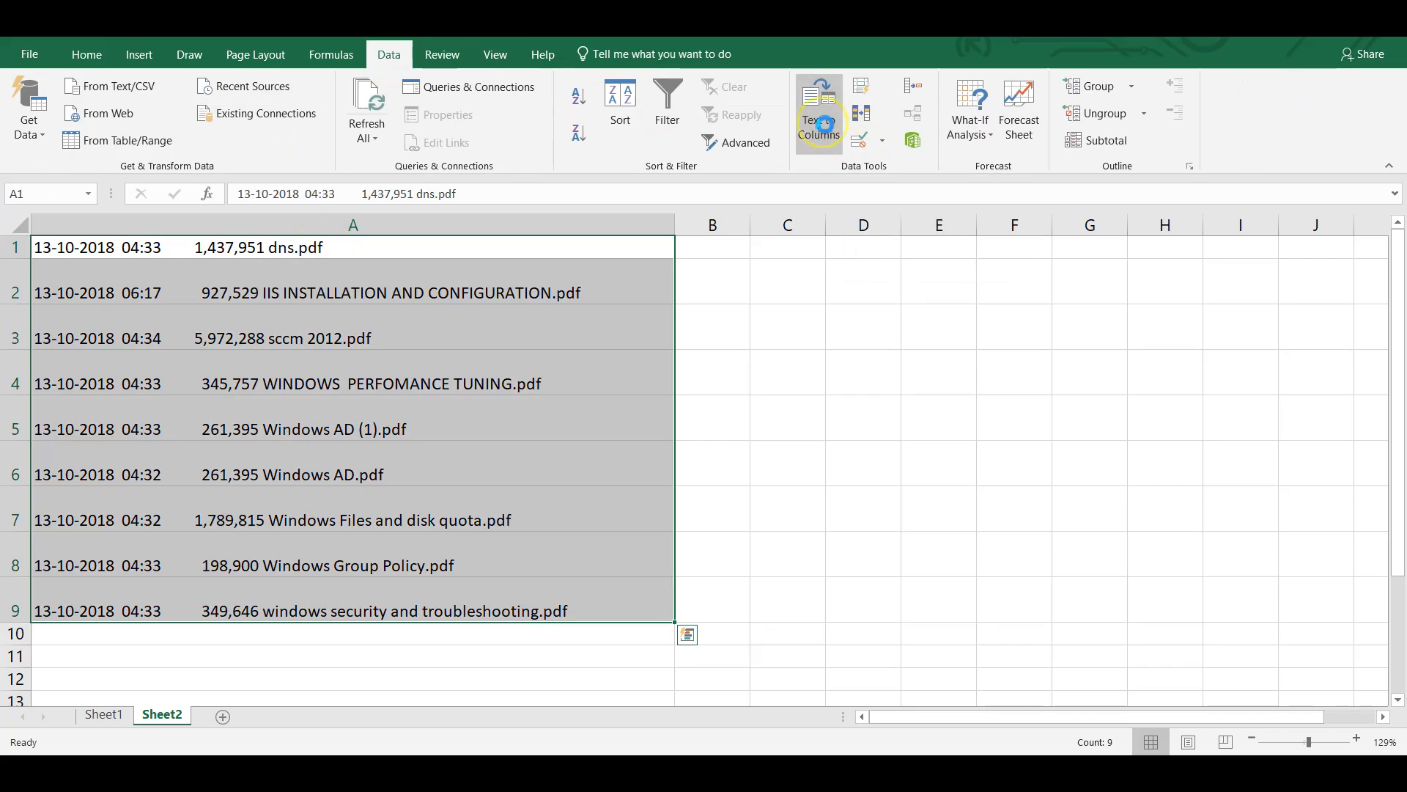
left_click(821, 121)
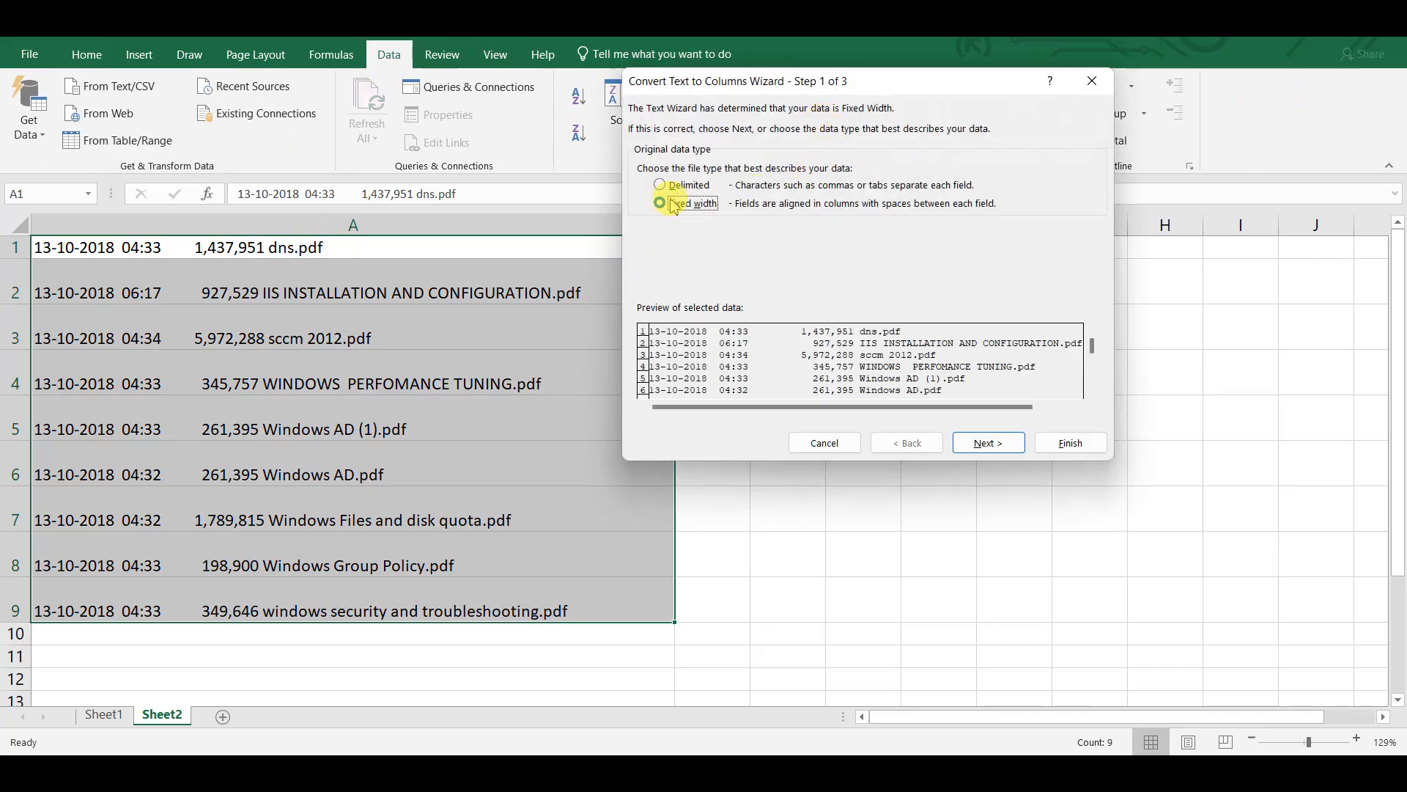
left_click(967, 444)
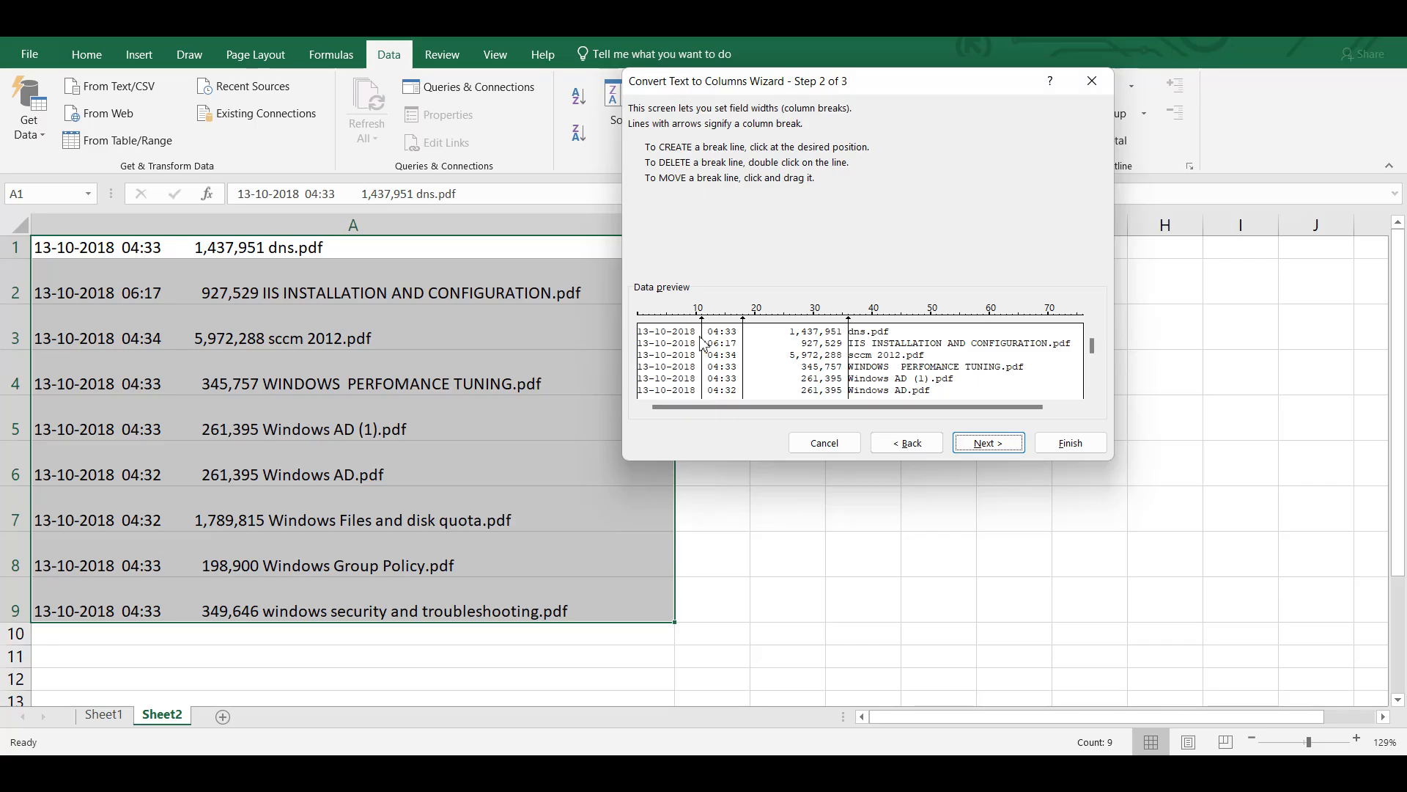
Step: Remove the fixed-width column breaks on both sides of the time values
left_click_drag(701, 342, 747, 357)
double_click(745, 355)
left_click(906, 443)
left_click(825, 343)
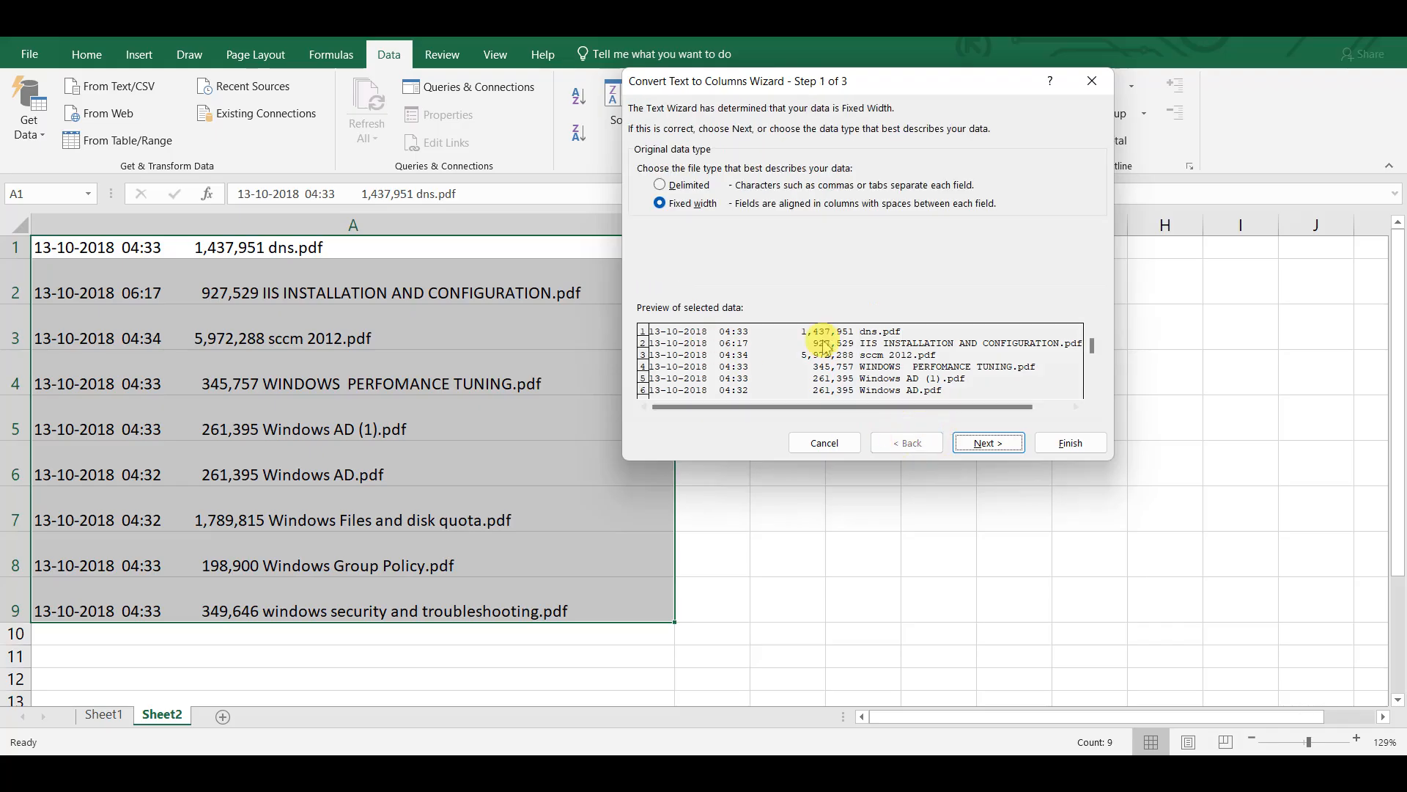
left_click(989, 442)
Step: Add a column break at position 12 between the date and time, and delete the misplaced break at position 10
left_click(708, 332)
left_click(700, 327)
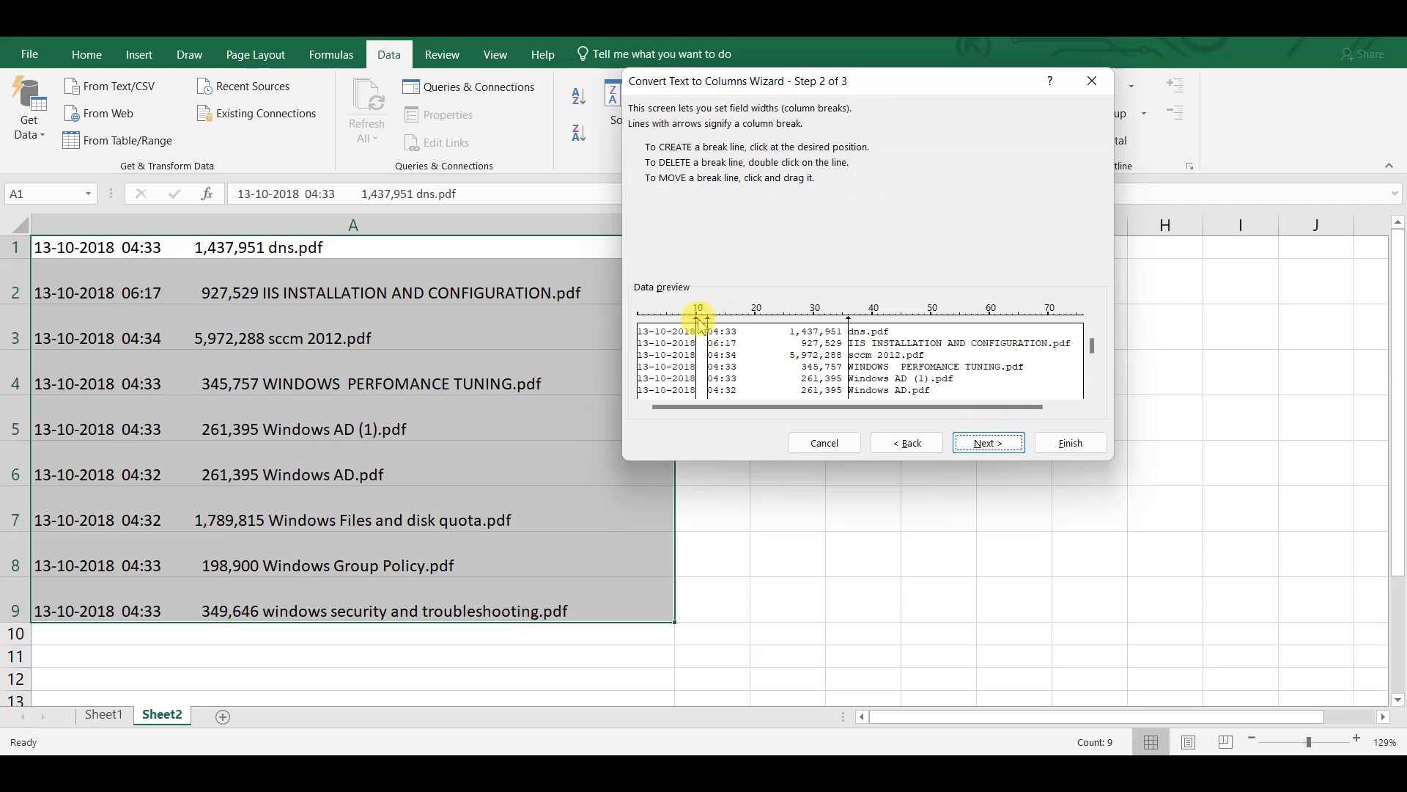
double_click(697, 324)
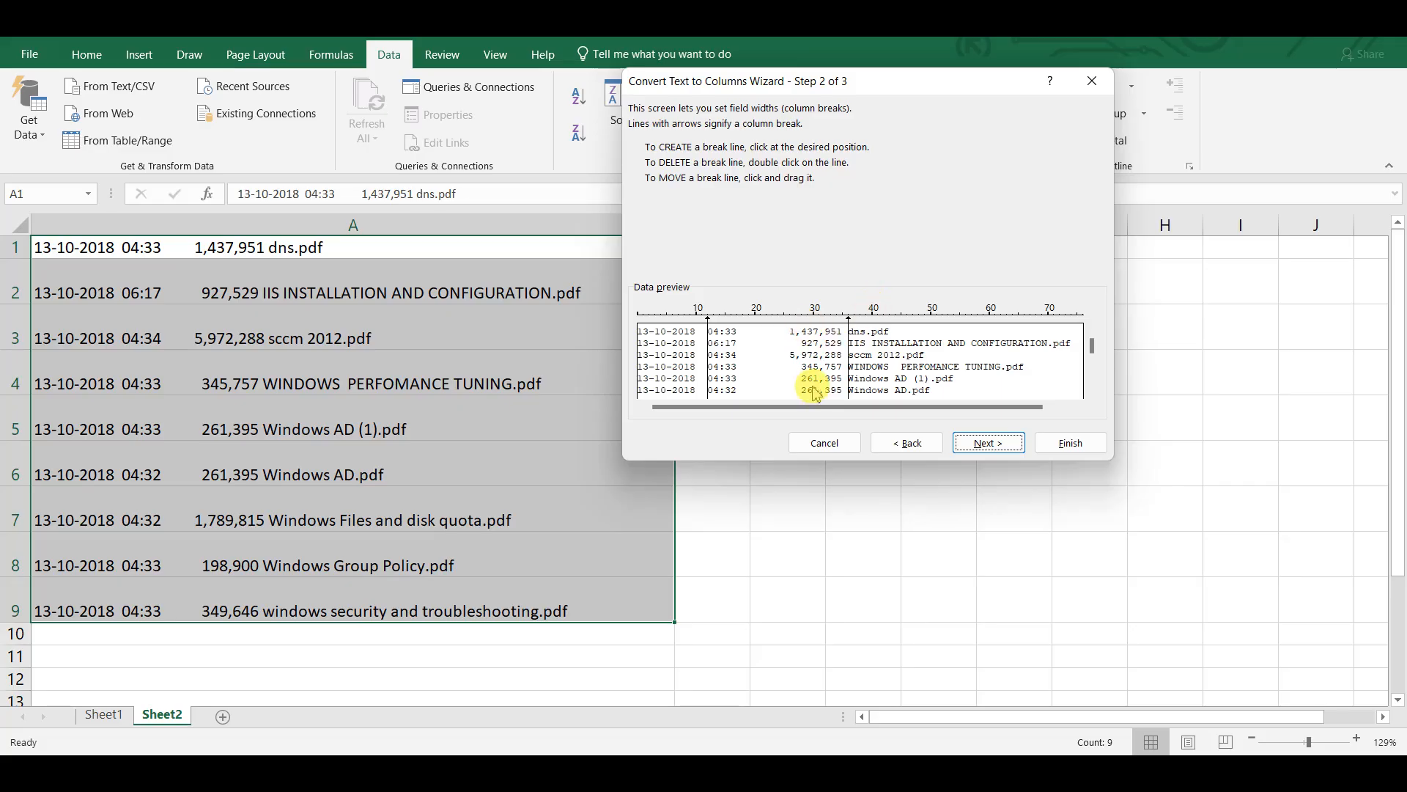
Step: Add a column break at position 17 after the time, delete the break between date and time, and proceed to the column formats
left_click(737, 327)
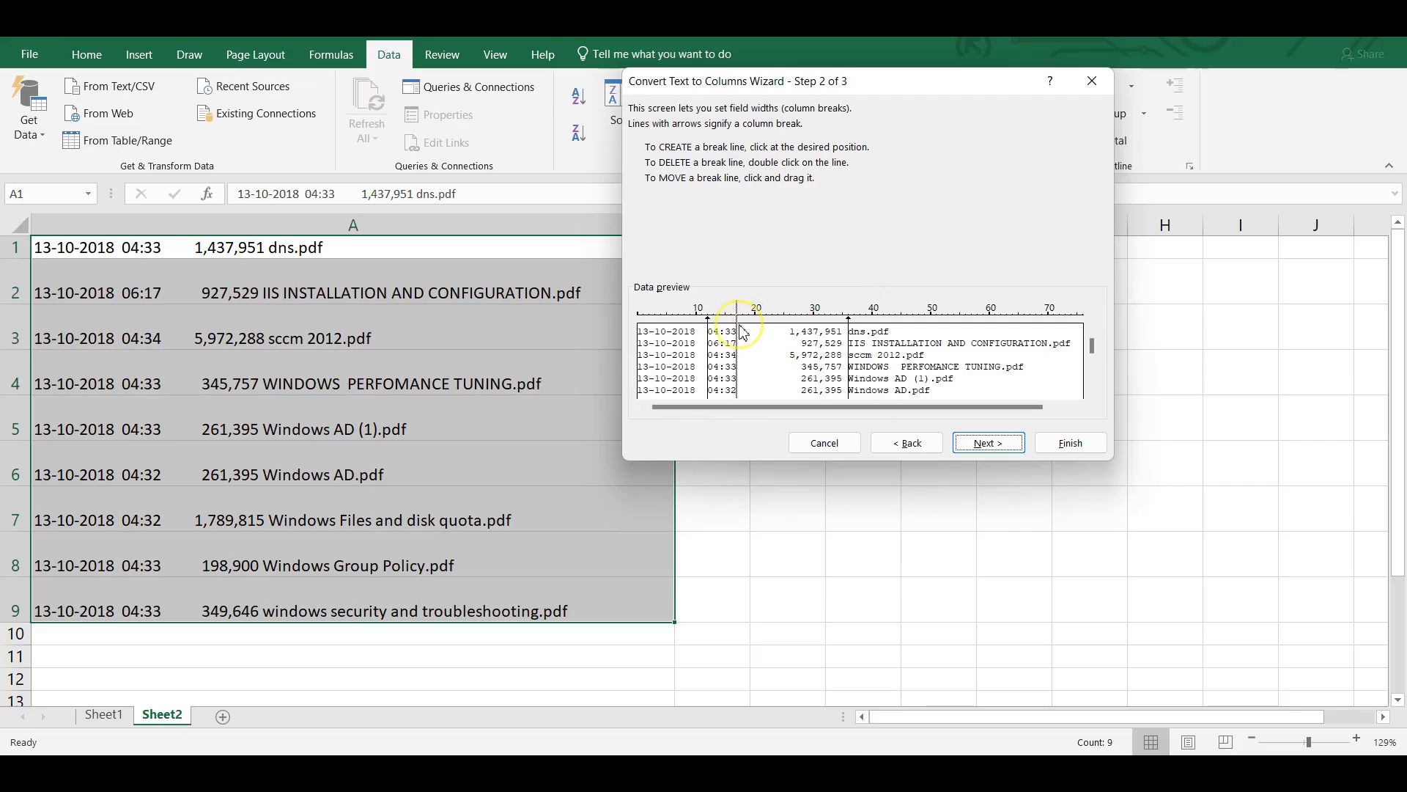
double_click(708, 327)
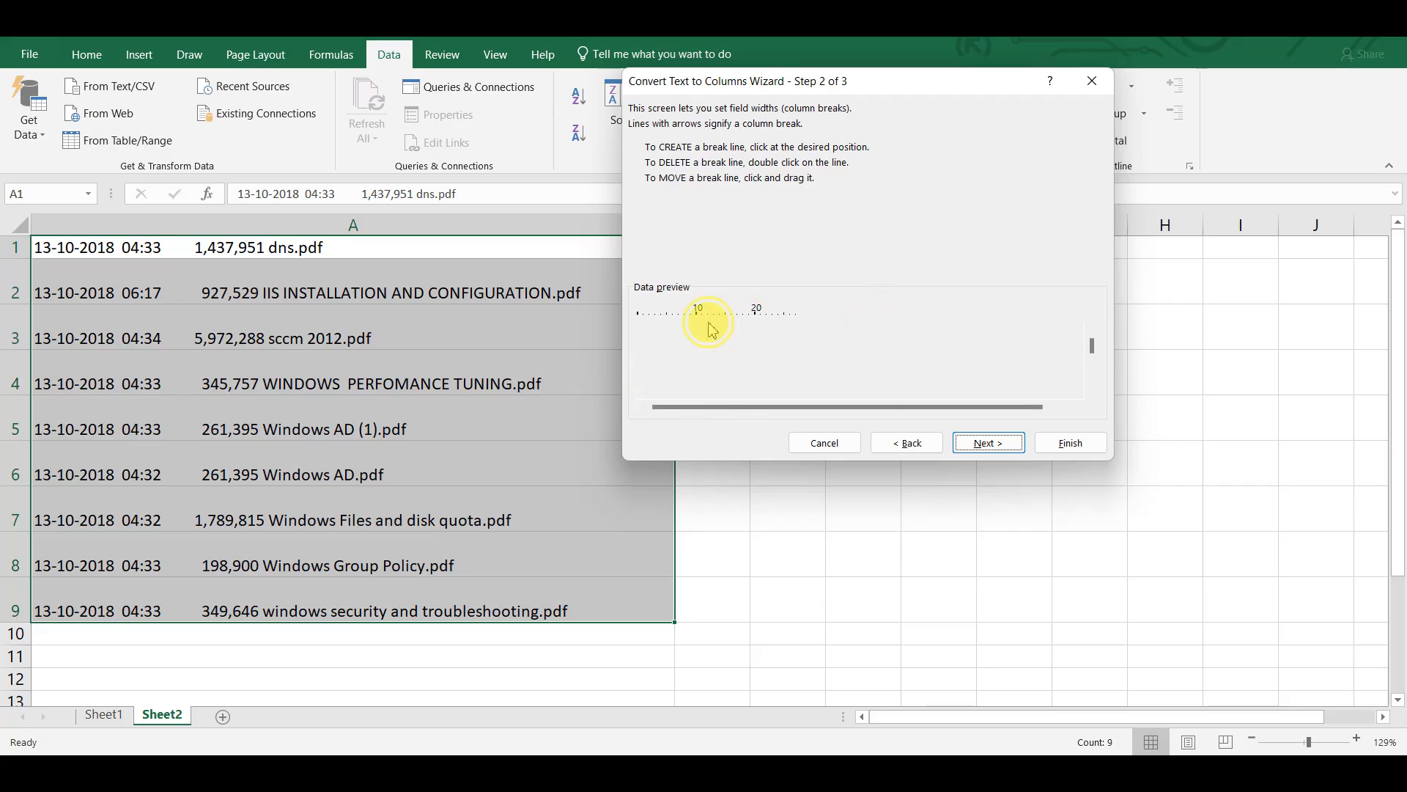
left_click(990, 444)
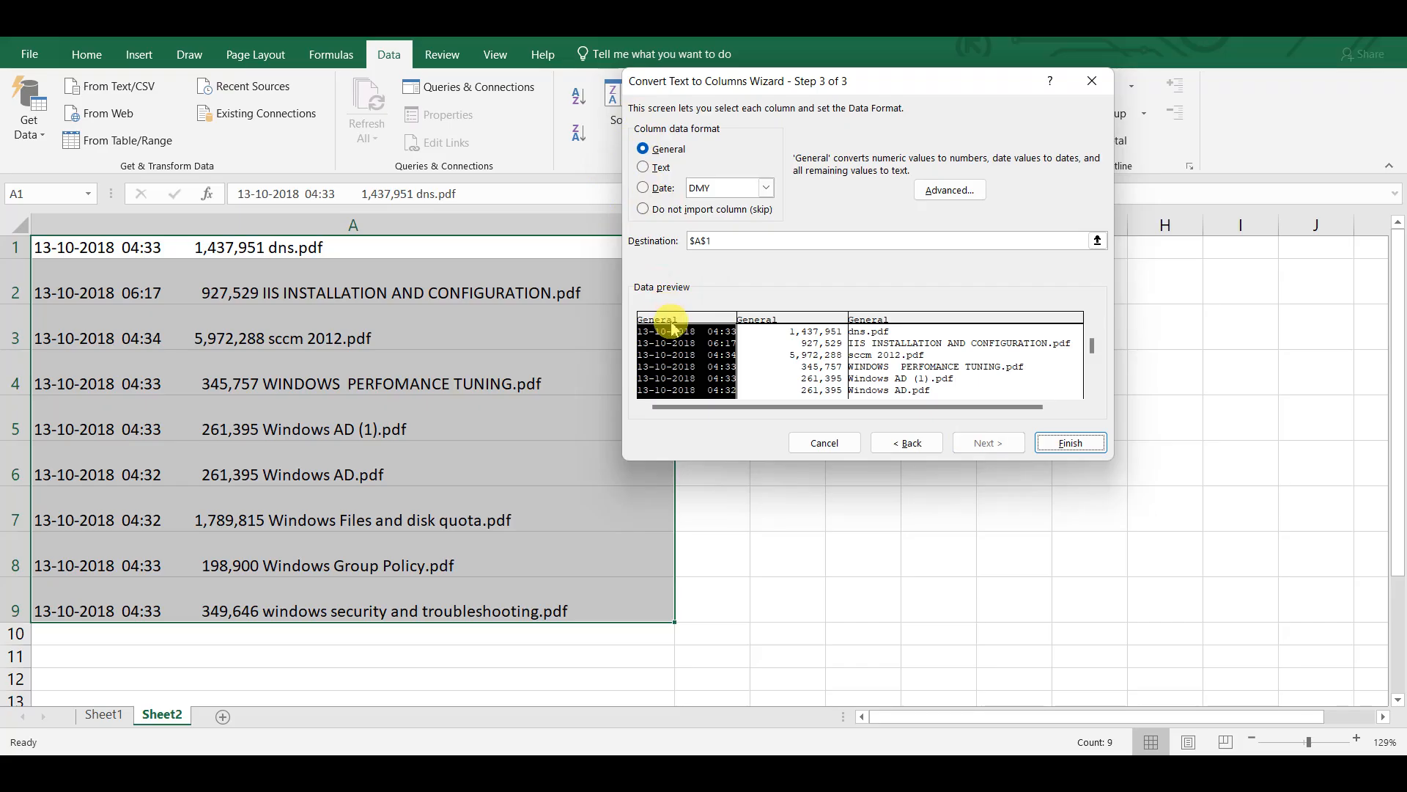
Step: Set the data format of the first column, holding date and time, to Date in DMY order
left_click(653, 193)
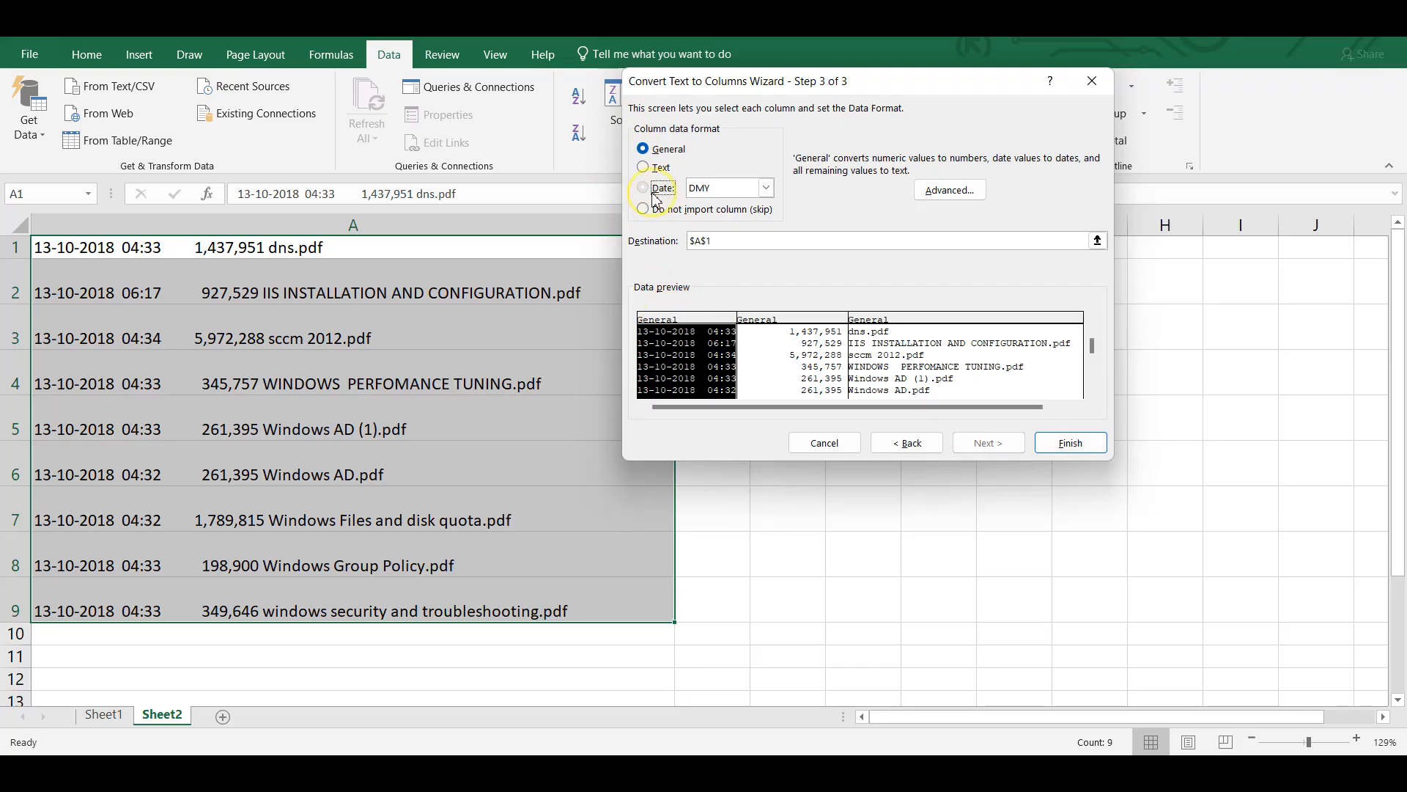
left_click(766, 188)
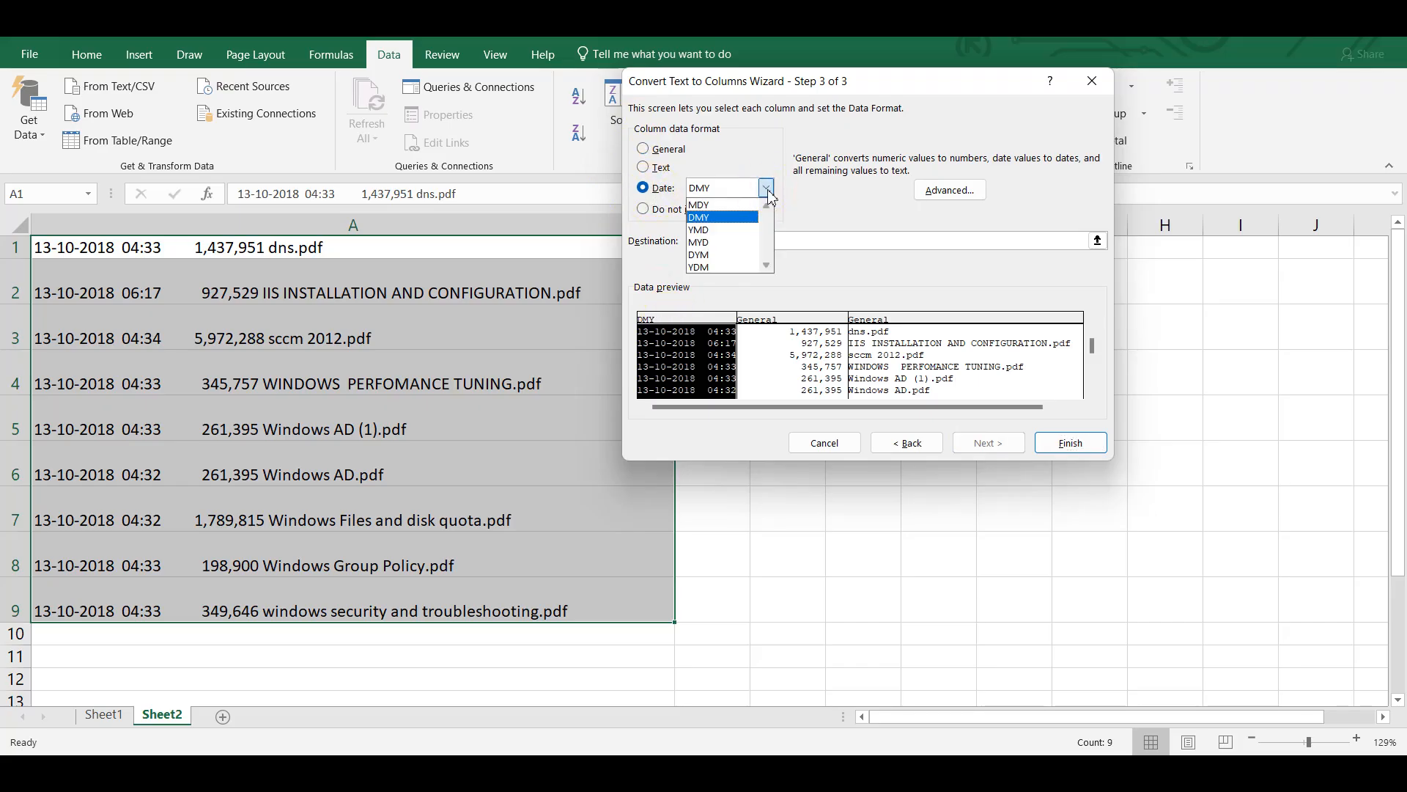
left_click(767, 191)
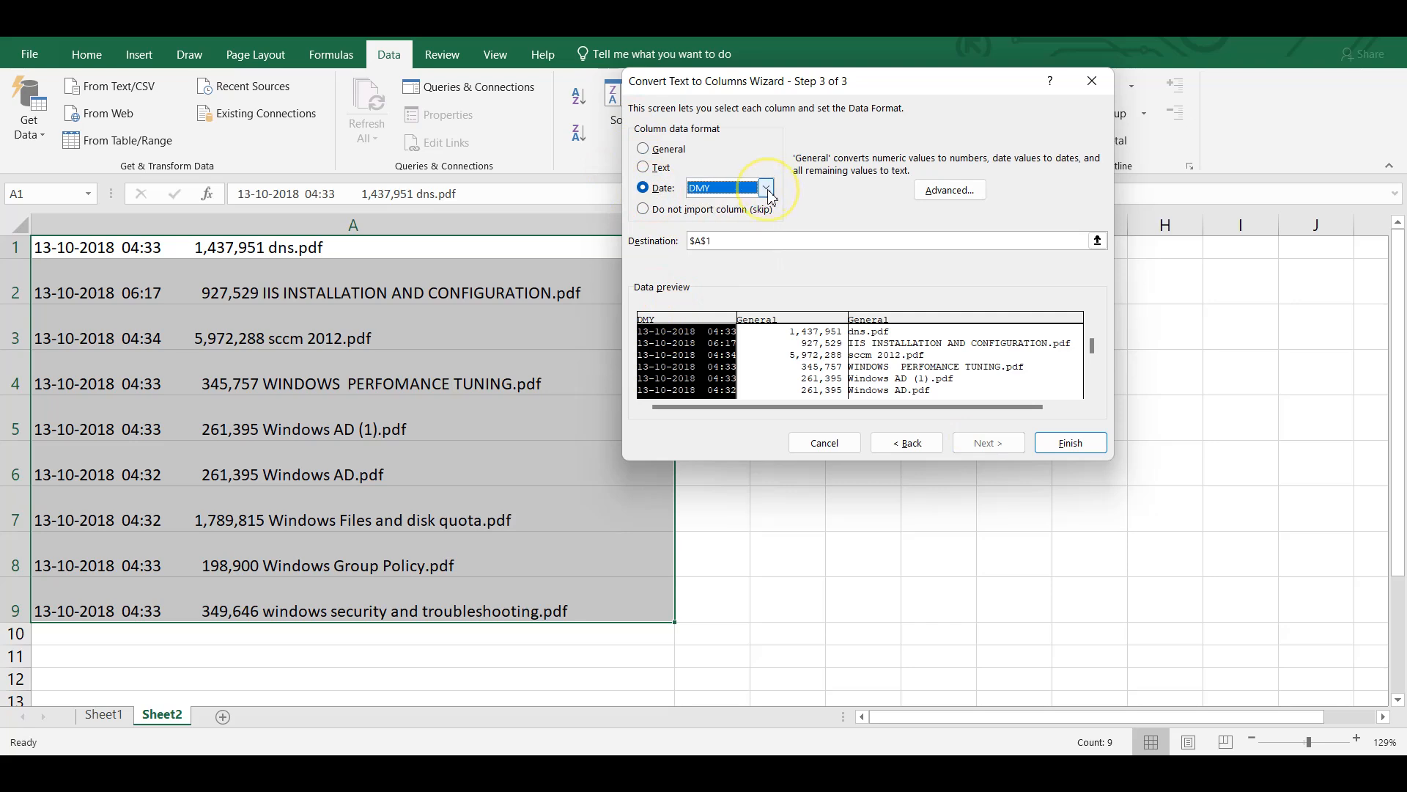
Step: Complete the Text to Columns split with the file name column kept as General, and fit column A to its contents
left_click(887, 323)
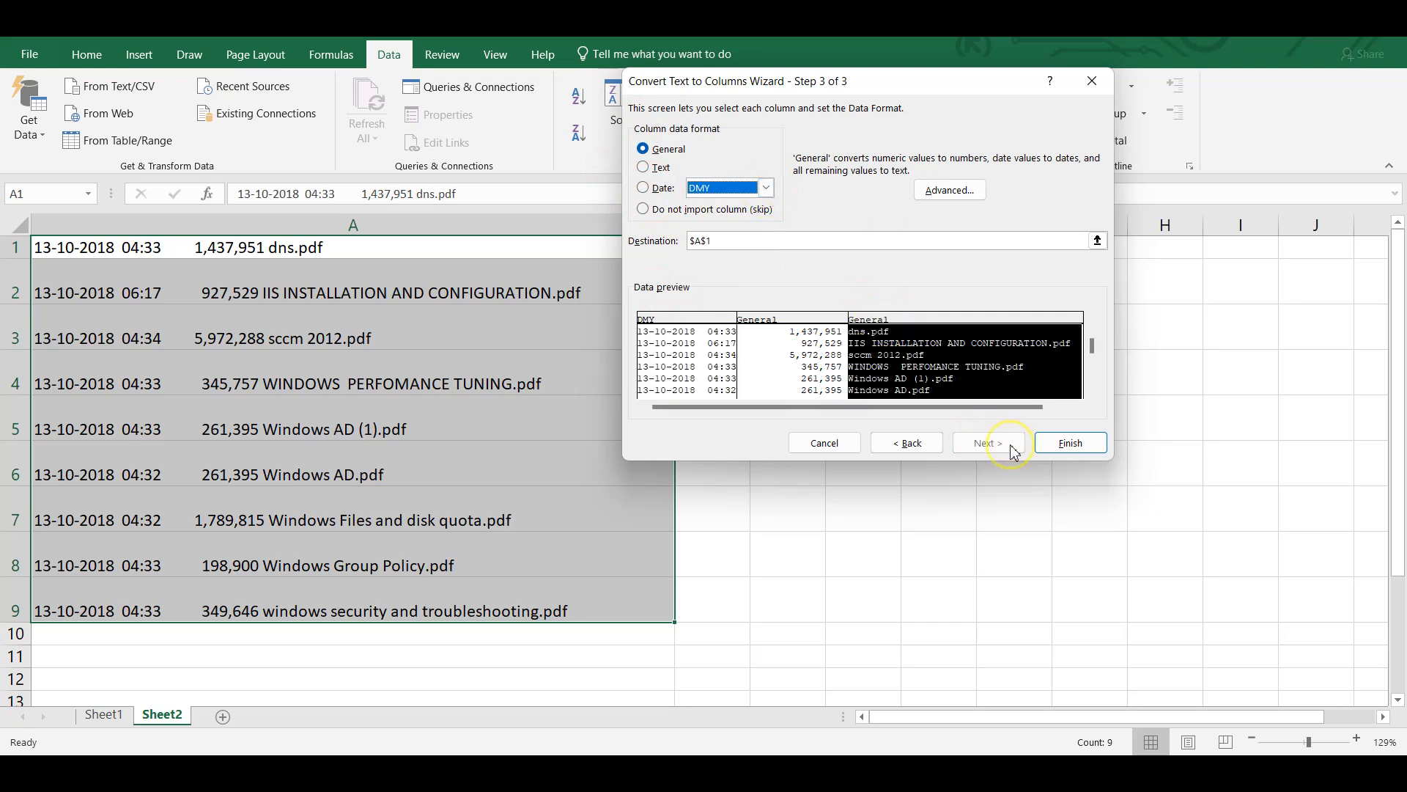
left_click(1070, 442)
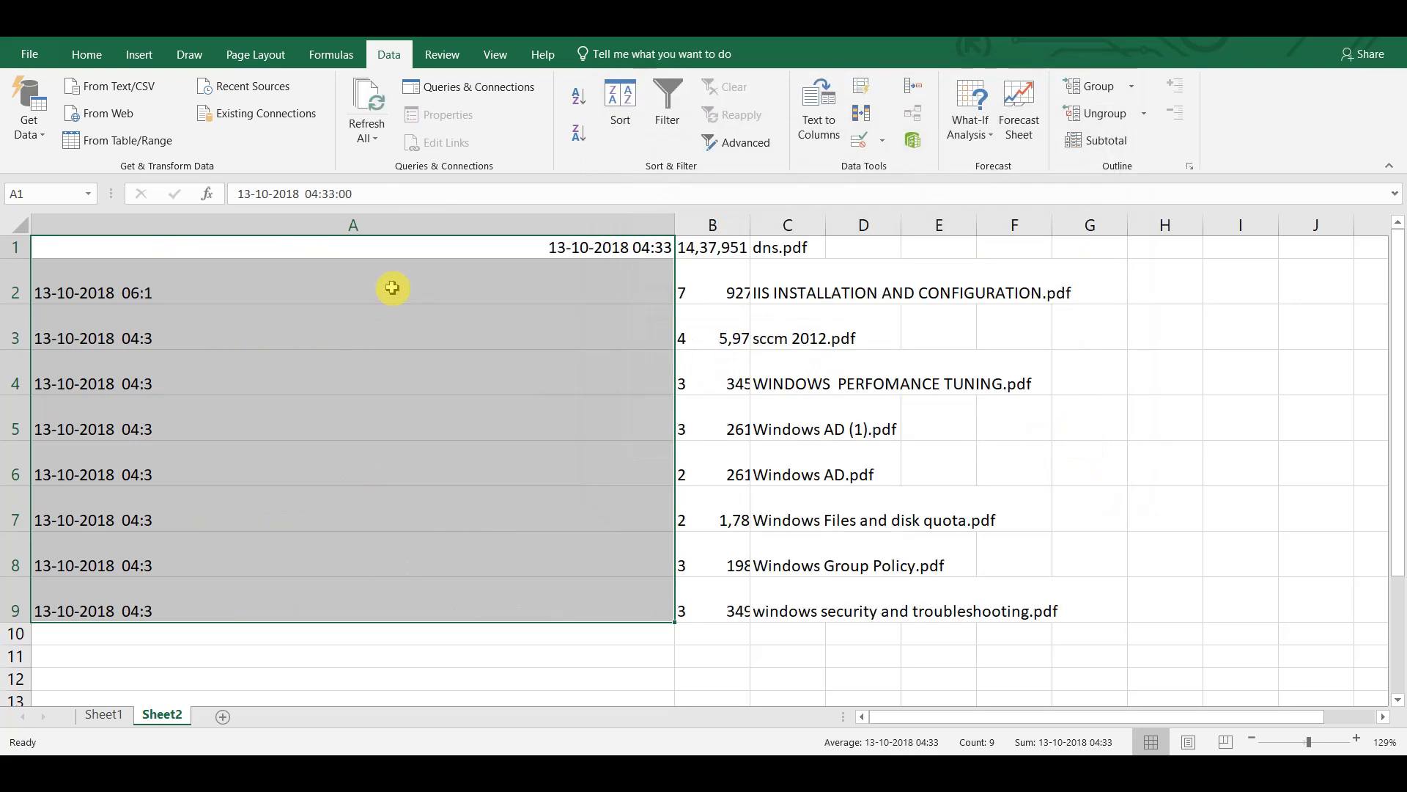
left_click(392, 287)
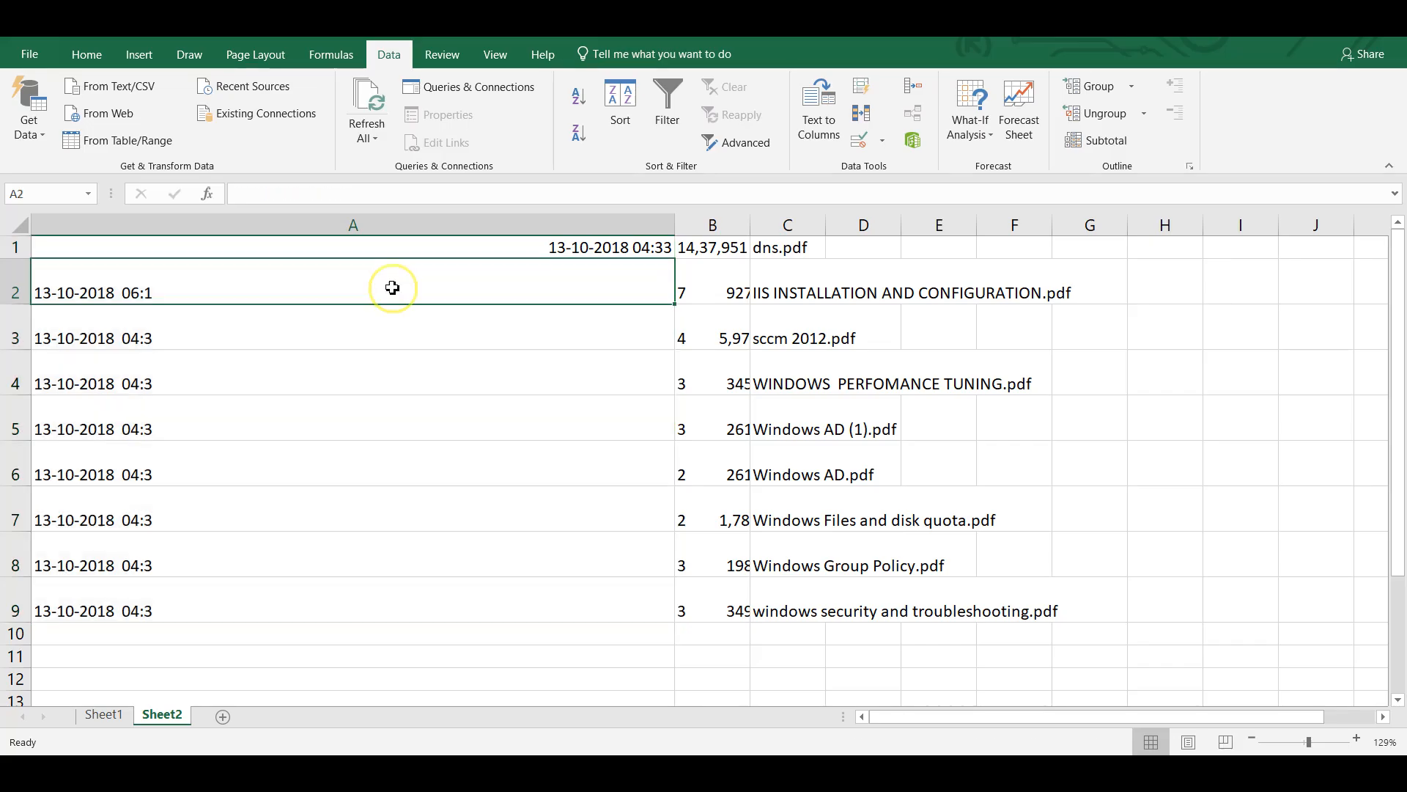
double_click(678, 227)
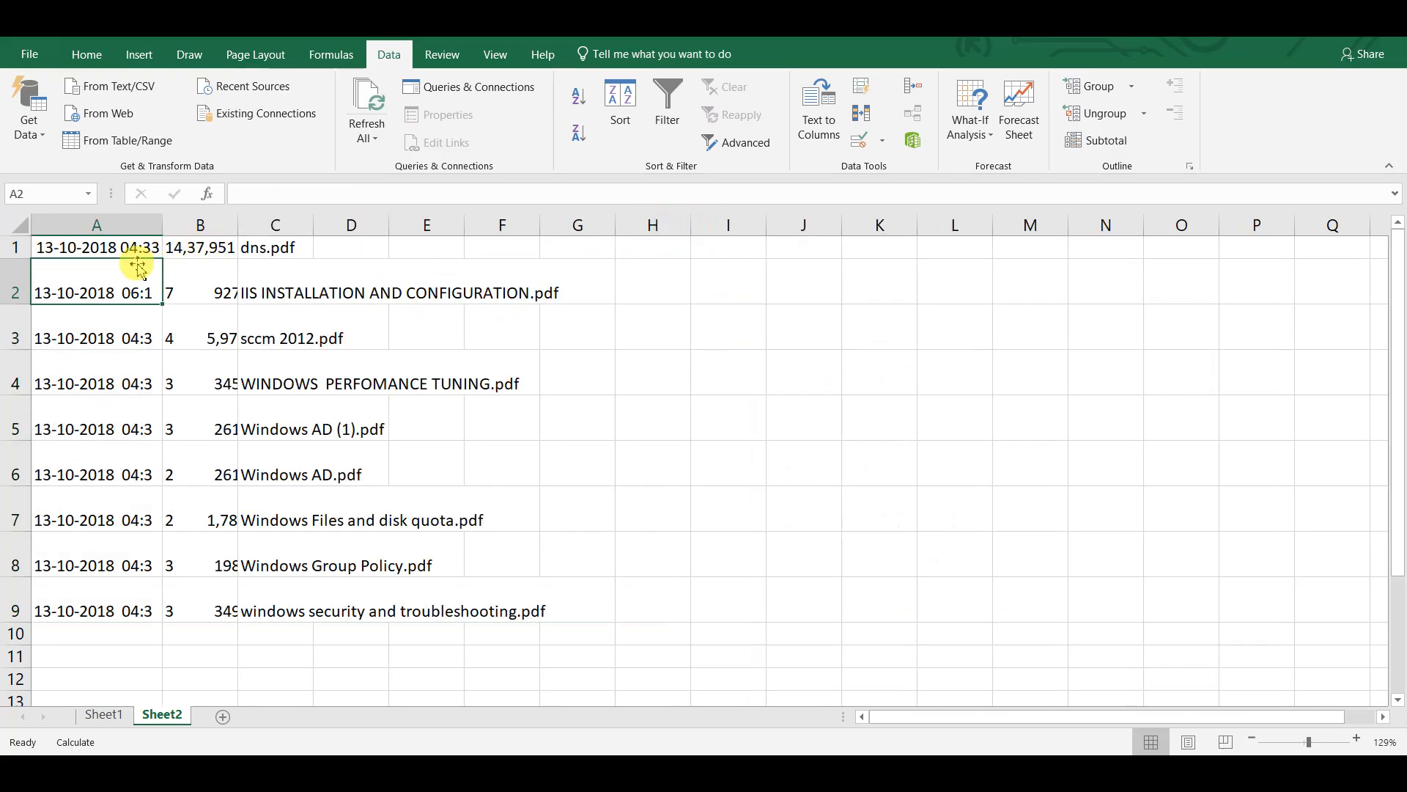
left_click(110, 245)
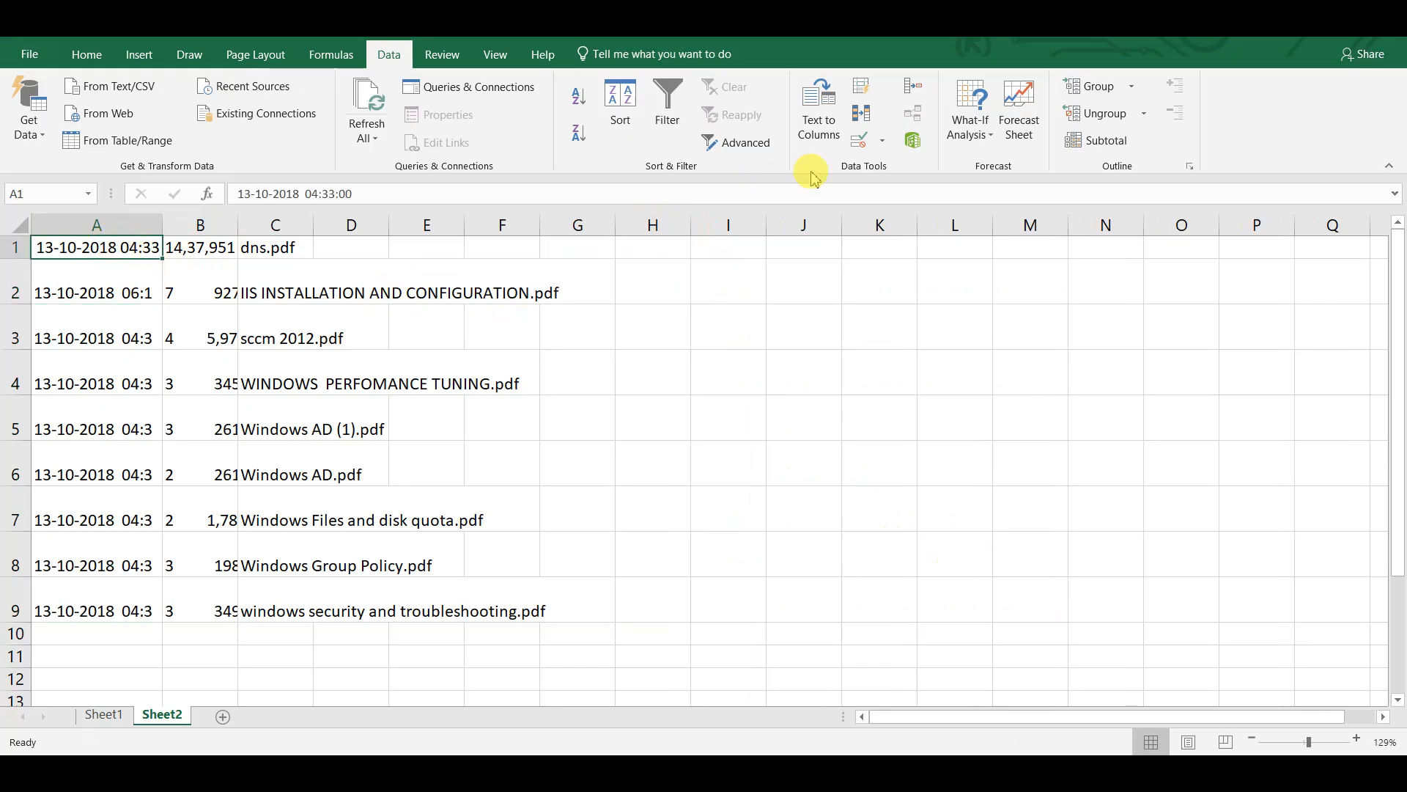
left_click(822, 103)
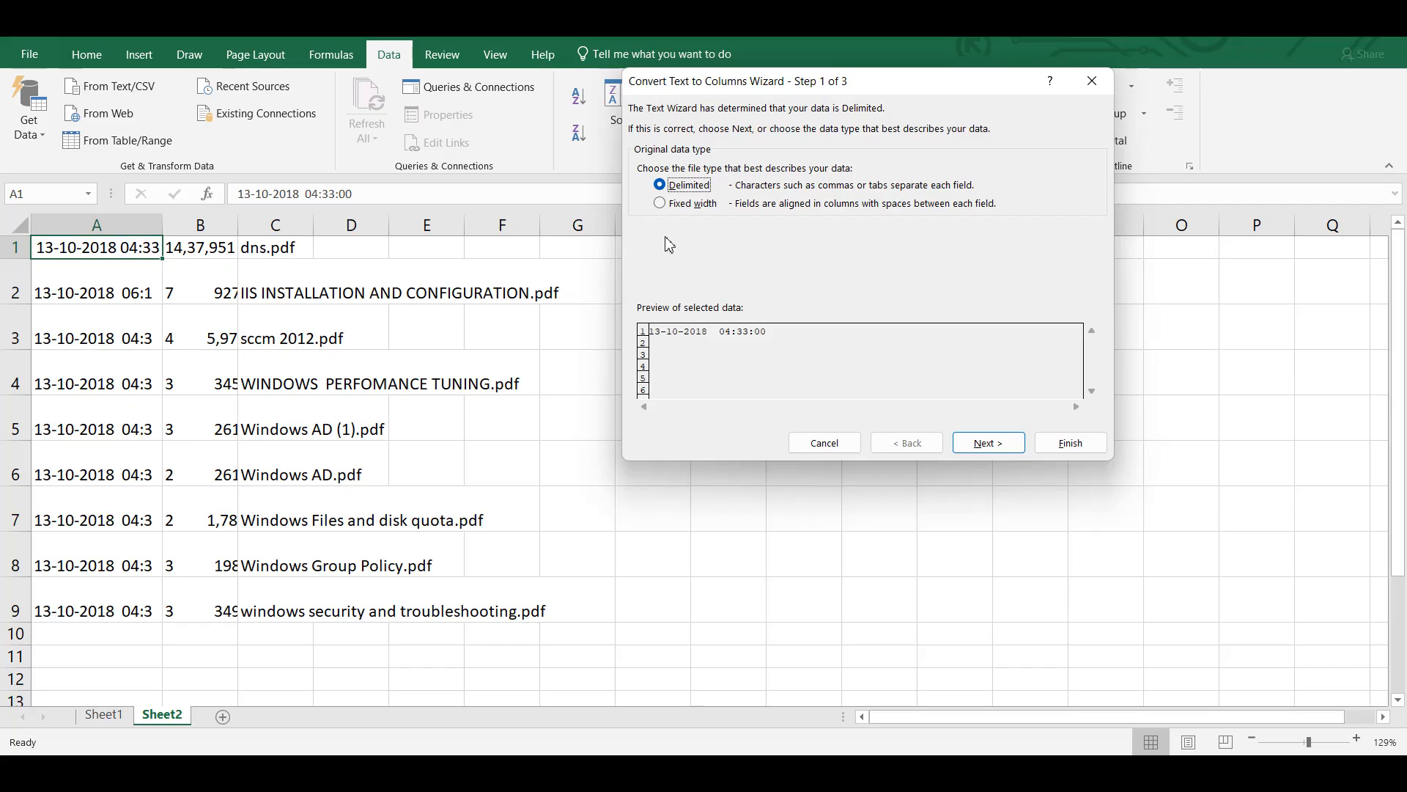
left_click(982, 439)
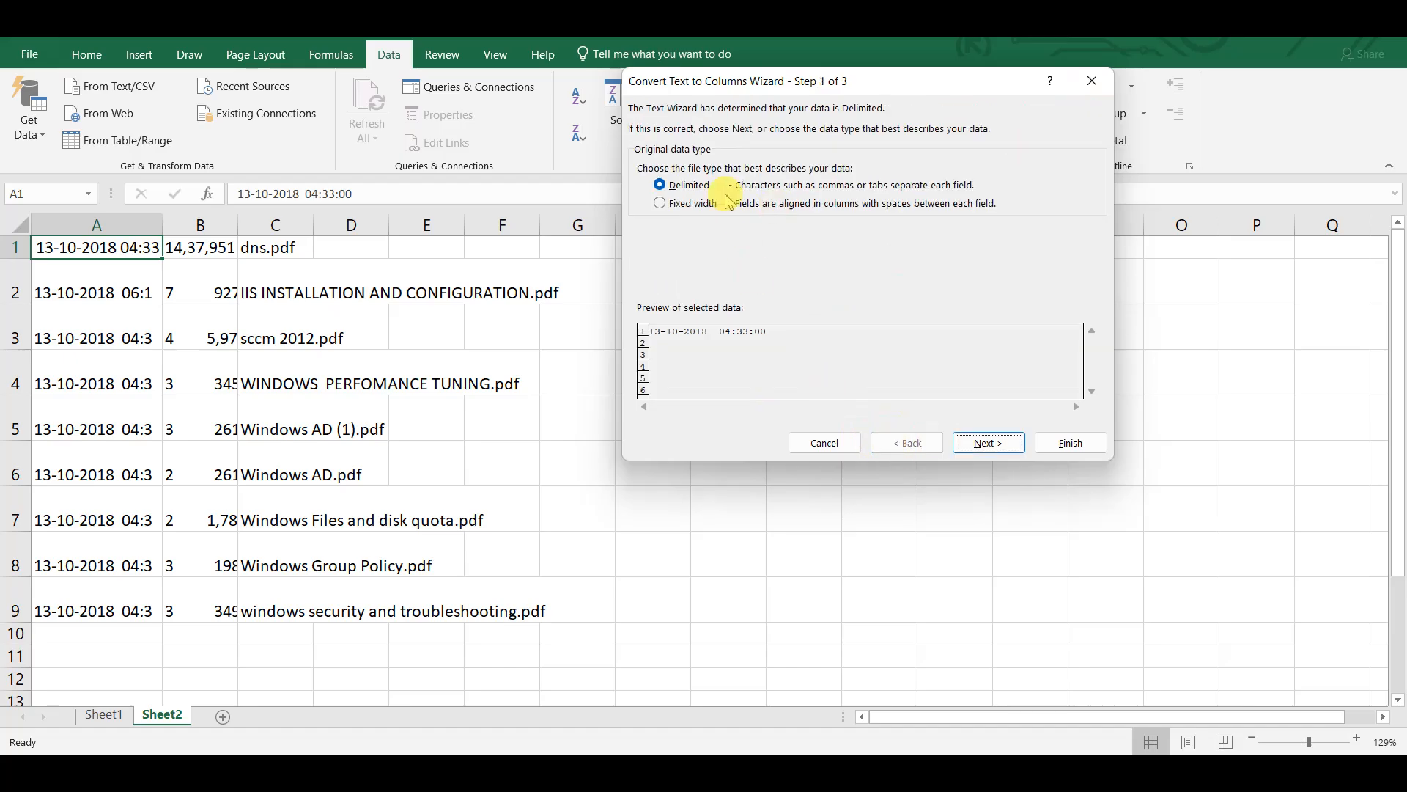
left_click(693, 204)
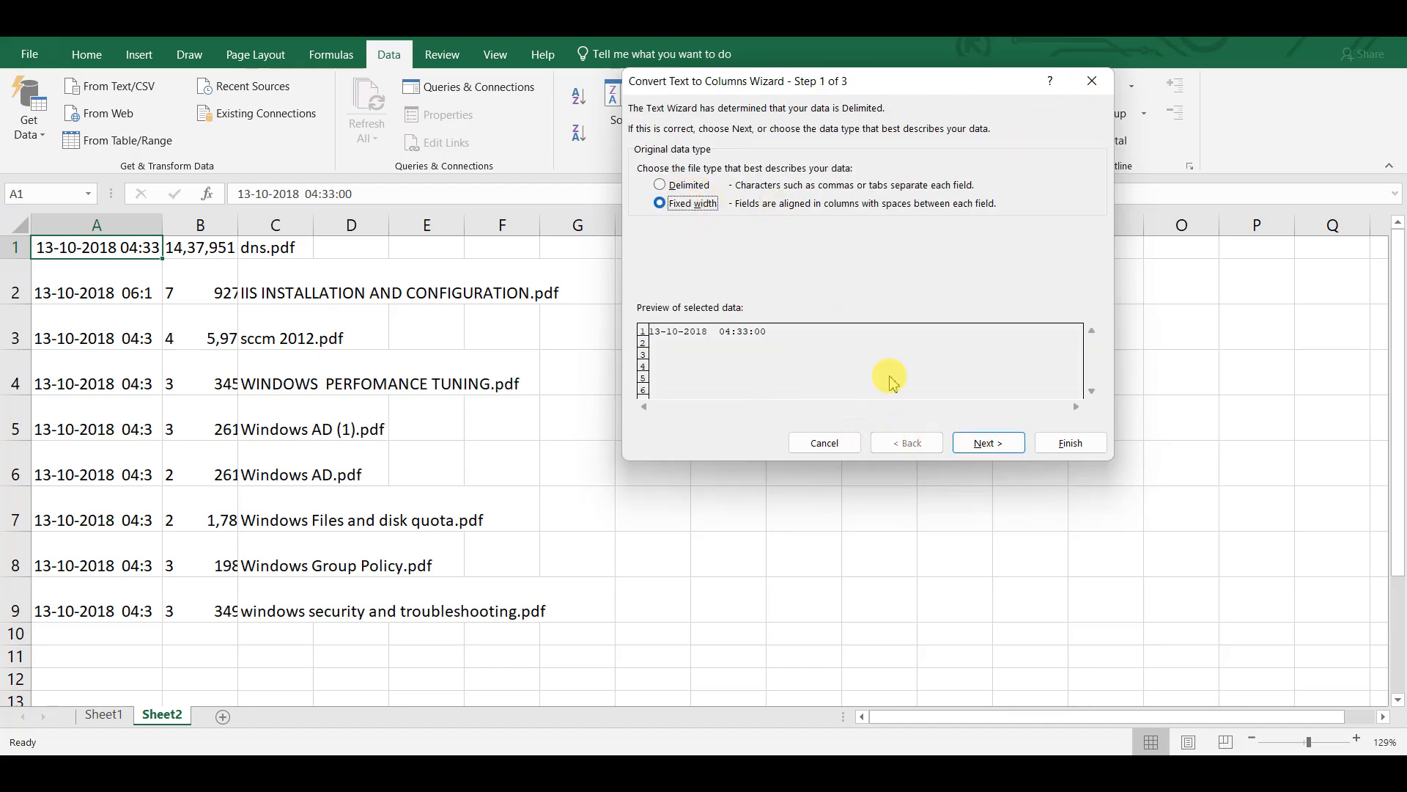
left_click(988, 443)
mouse_move(697, 331)
left_mouse_down()
mouse_move(722, 331)
mouse_move(697, 329)
left_mouse_up()
left_click(1022, 444)
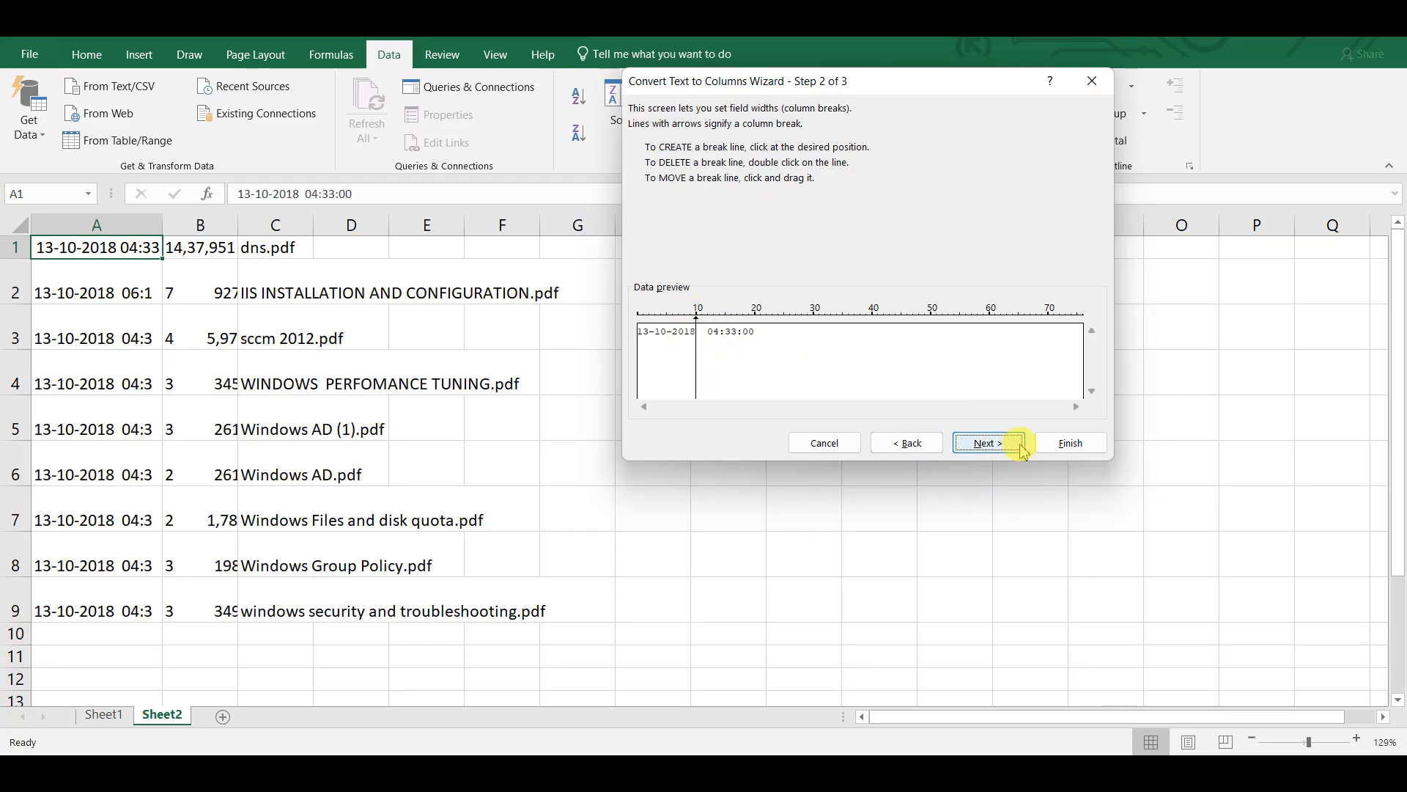
left_click(834, 448)
Step: Insert a blank row above the first row of the file listing
left_click(182, 339)
left_click(89, 245)
key("shift+space")
key("ctrl+shift+plus")
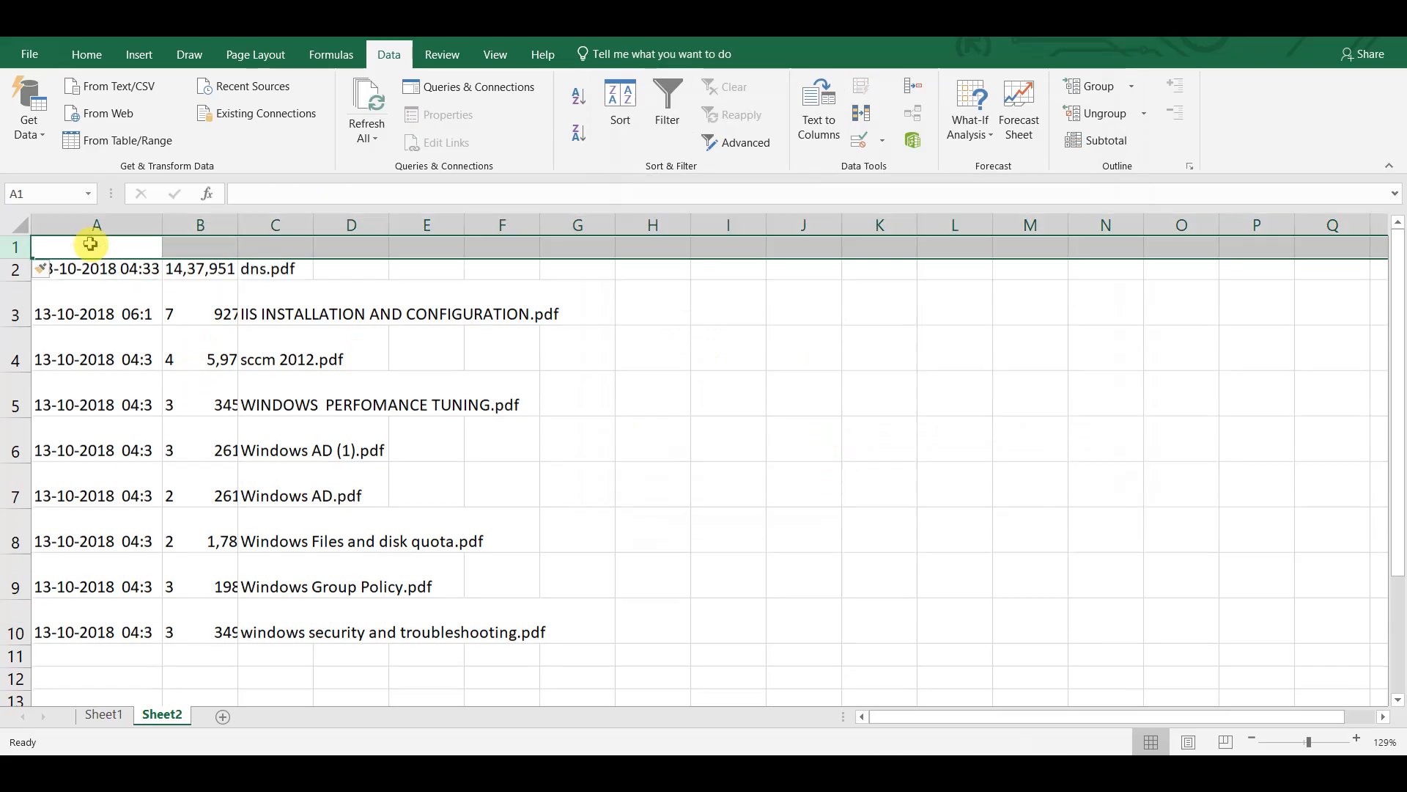
Step: Enter the headers Date Time, File Size and File Name in A1:C1, and fit column C to its contents
left_click(90, 244)
type("Date")
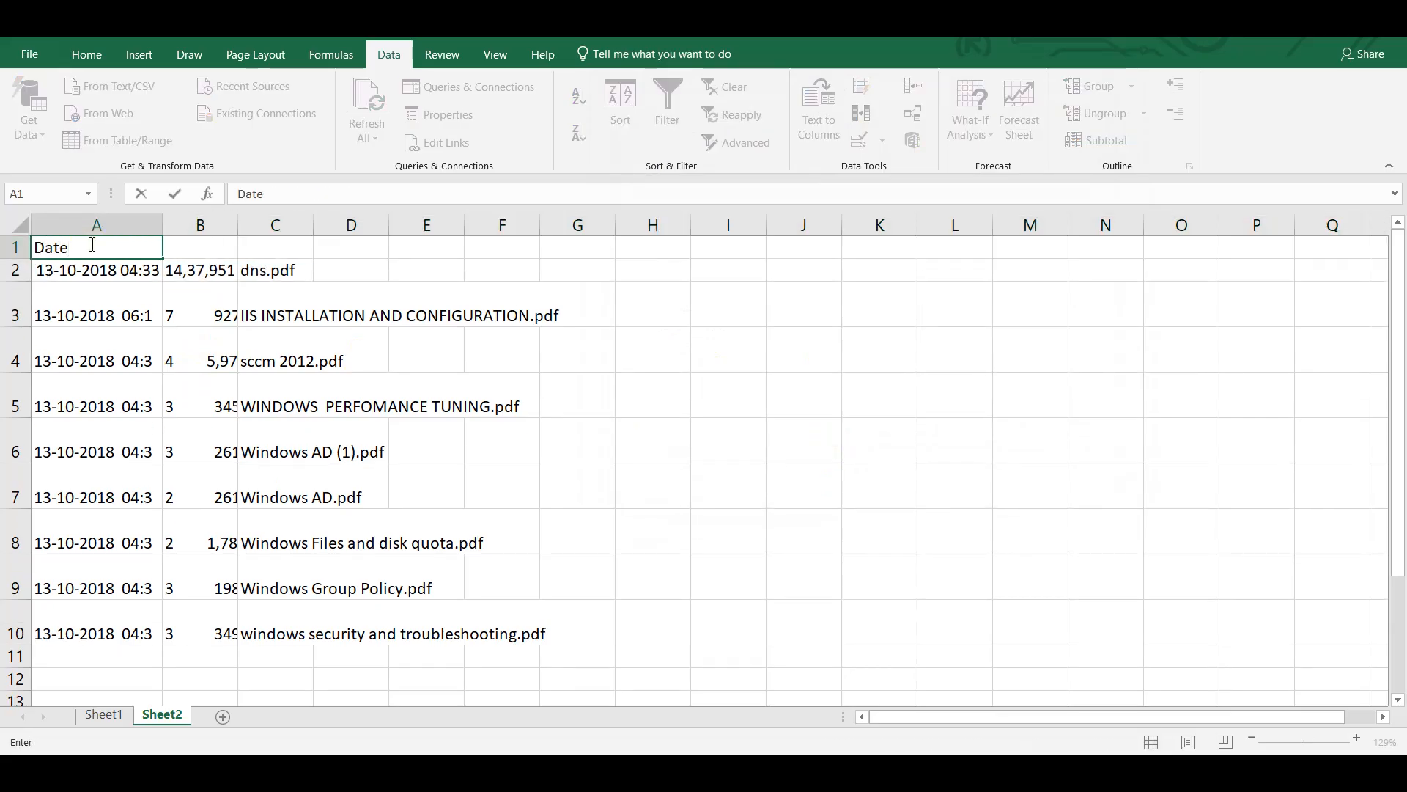
type(" Time")
key("Tab")
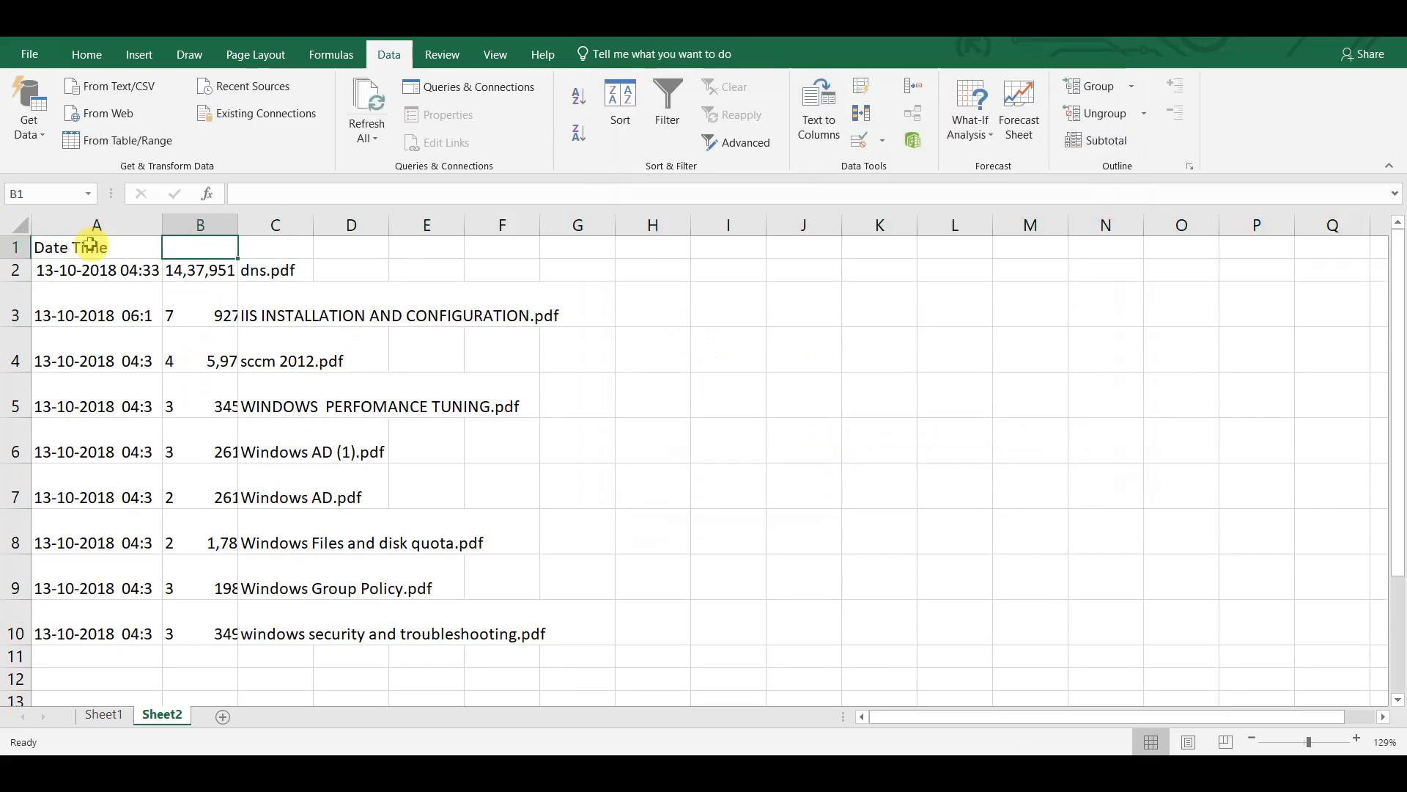
type("File Size")
key("Tab")
type("File Name")
key("Return")
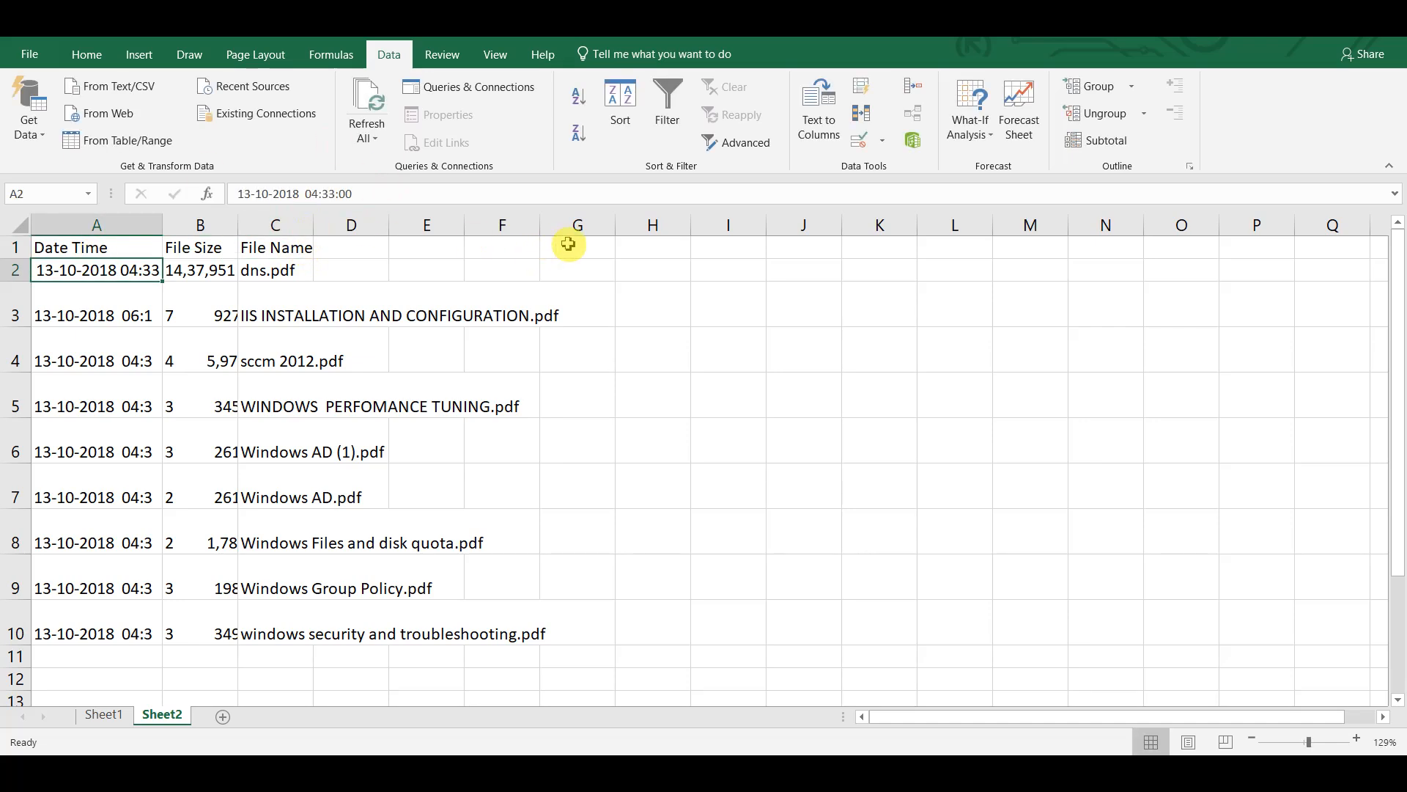
double_click(317, 224)
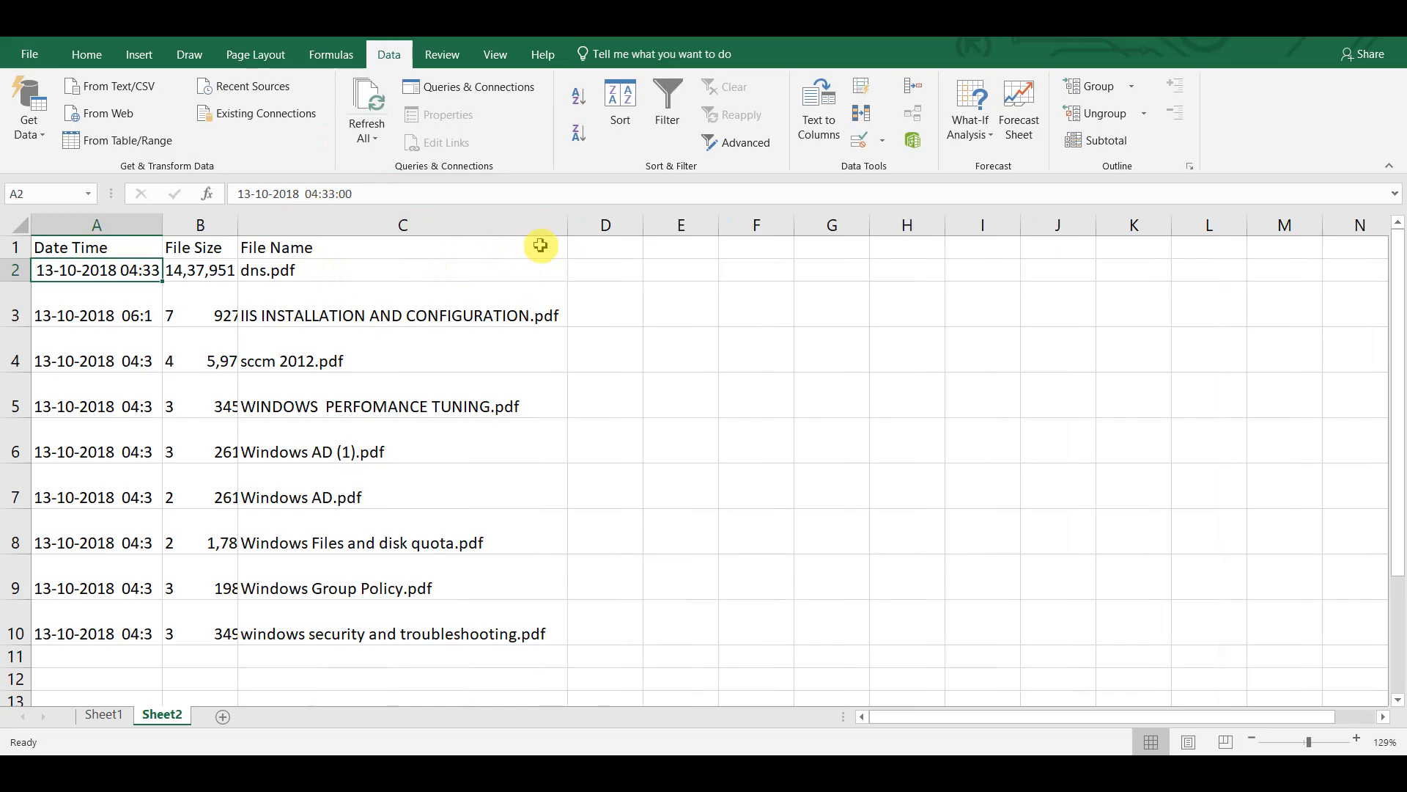
Step: Apply all borders to the whole file listing in A1:C10, including the header row
left_click(444, 248)
key("ctrl+shift+Down")
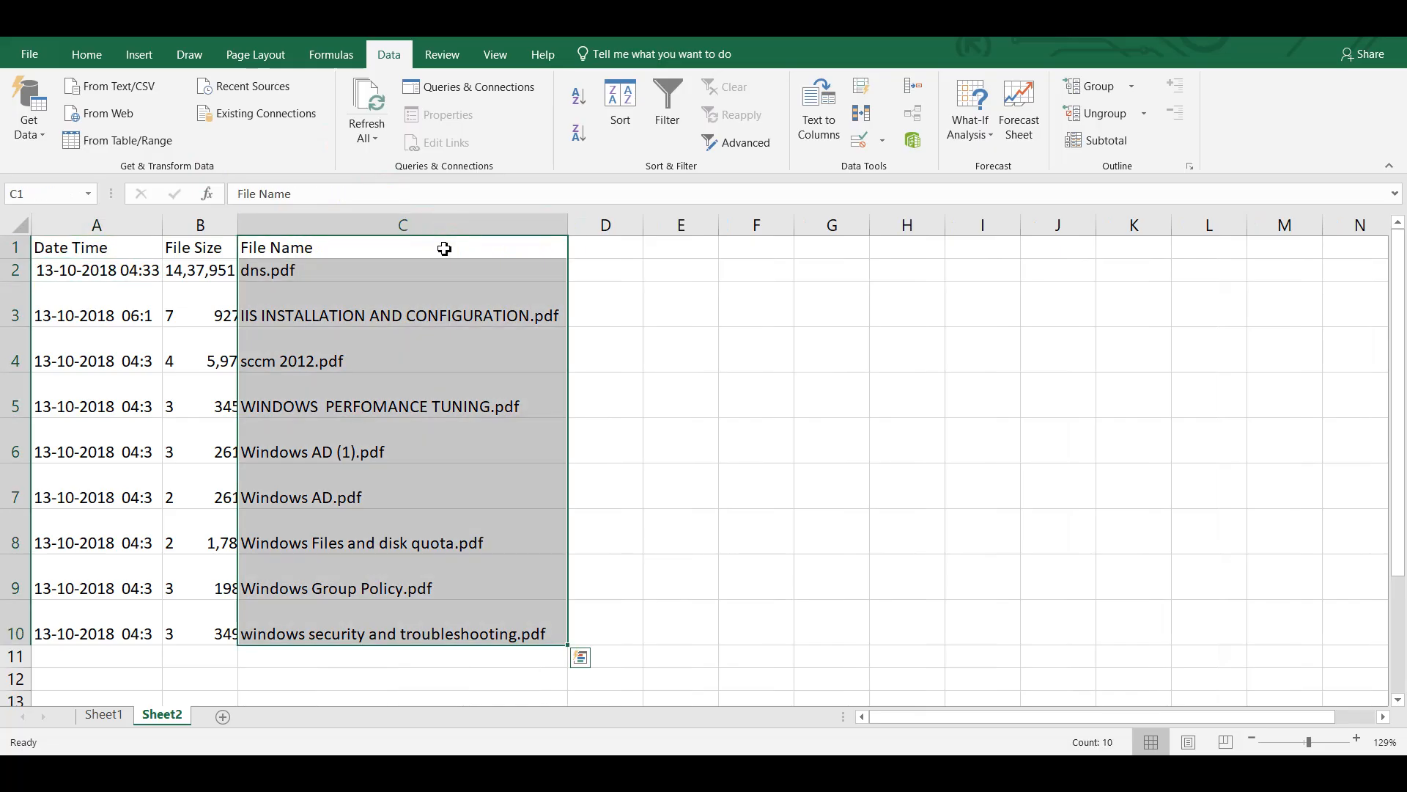
key("ctrl+shift+Left")
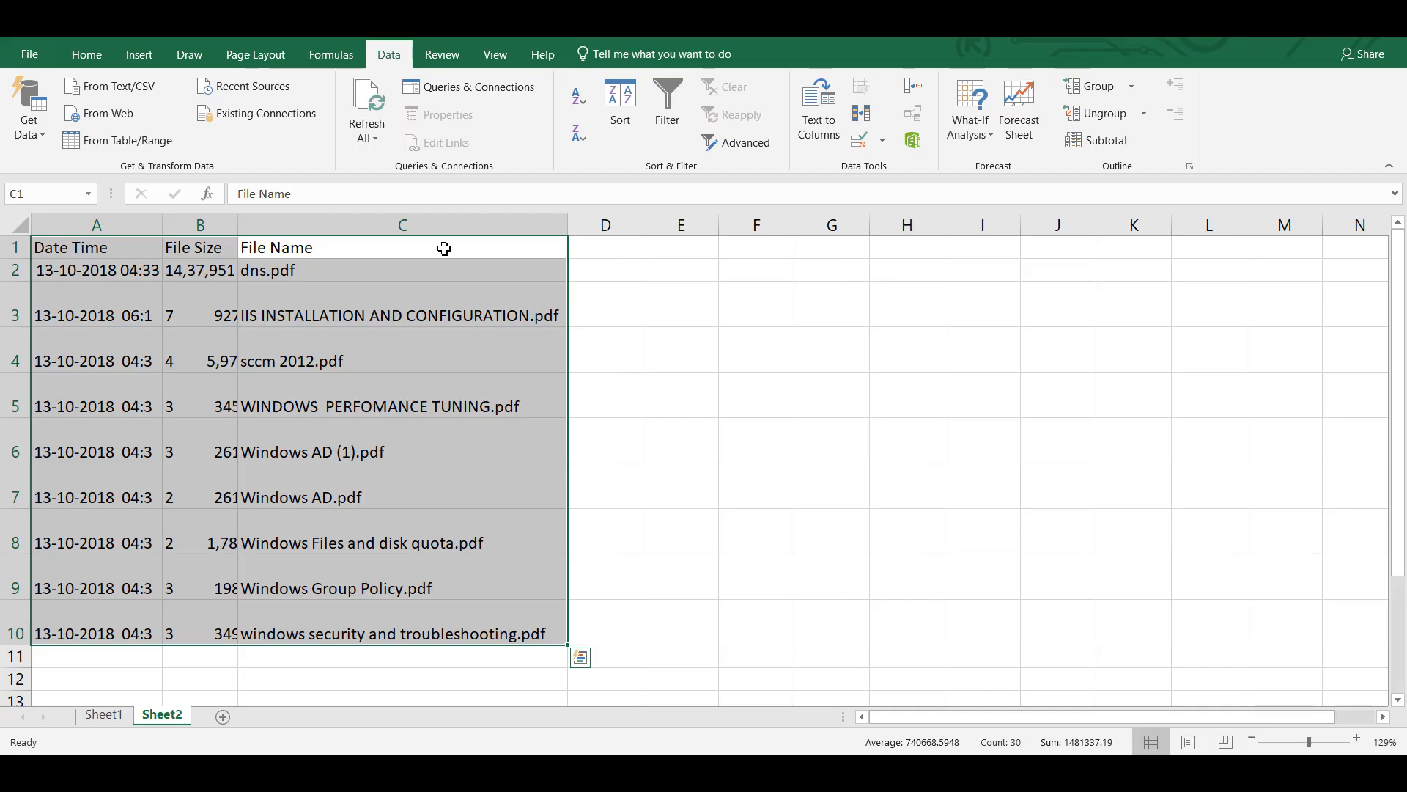
key("alt+h")
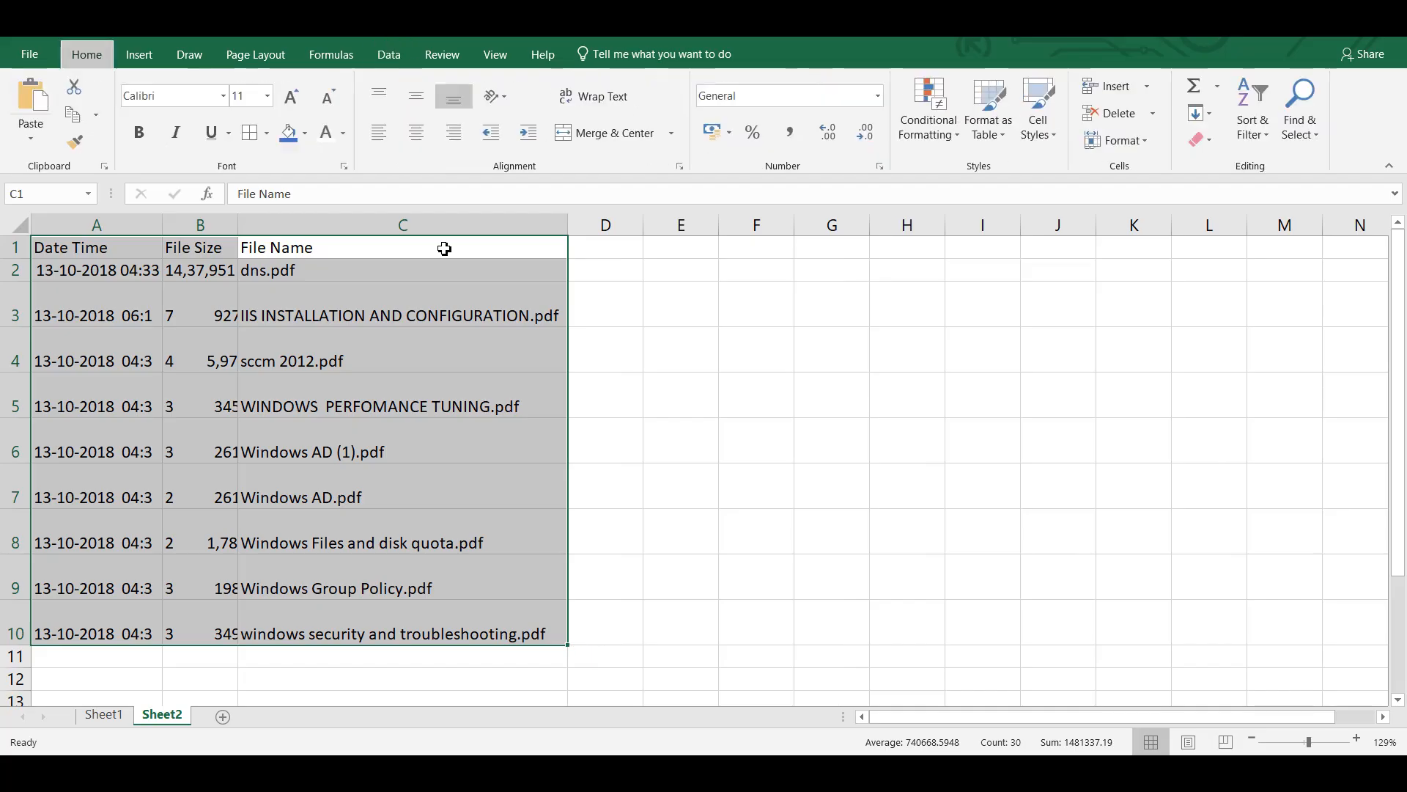
key("alt+h")
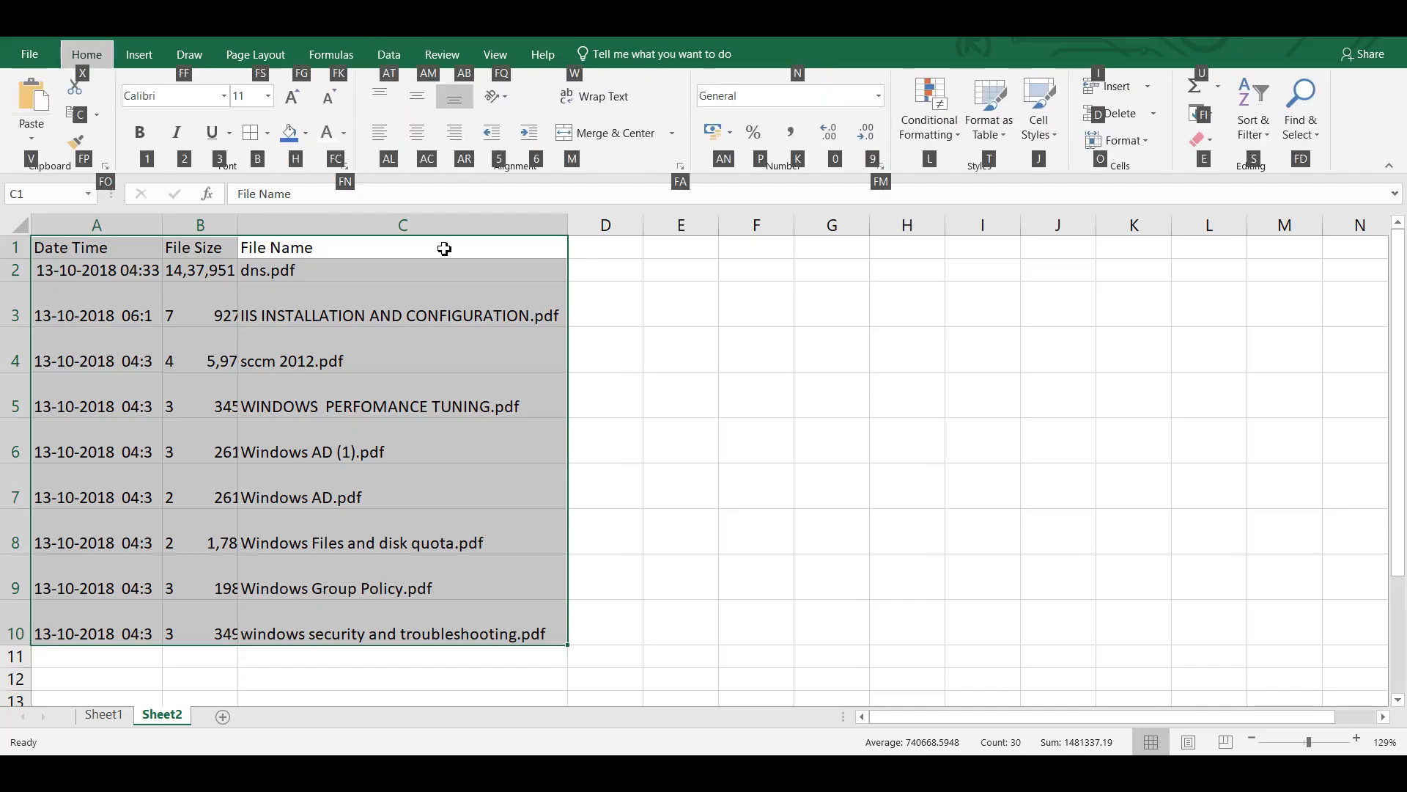
key("b")
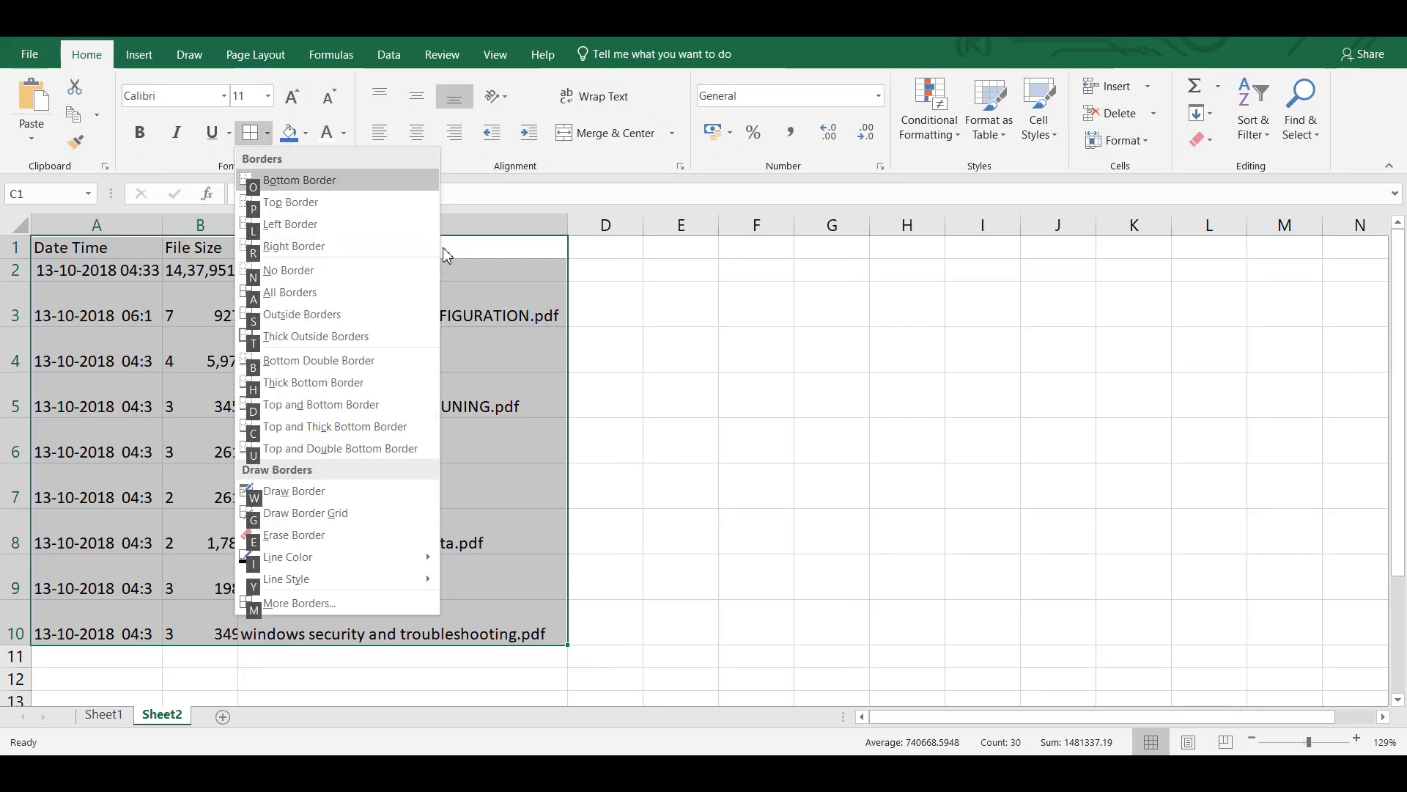
key("a")
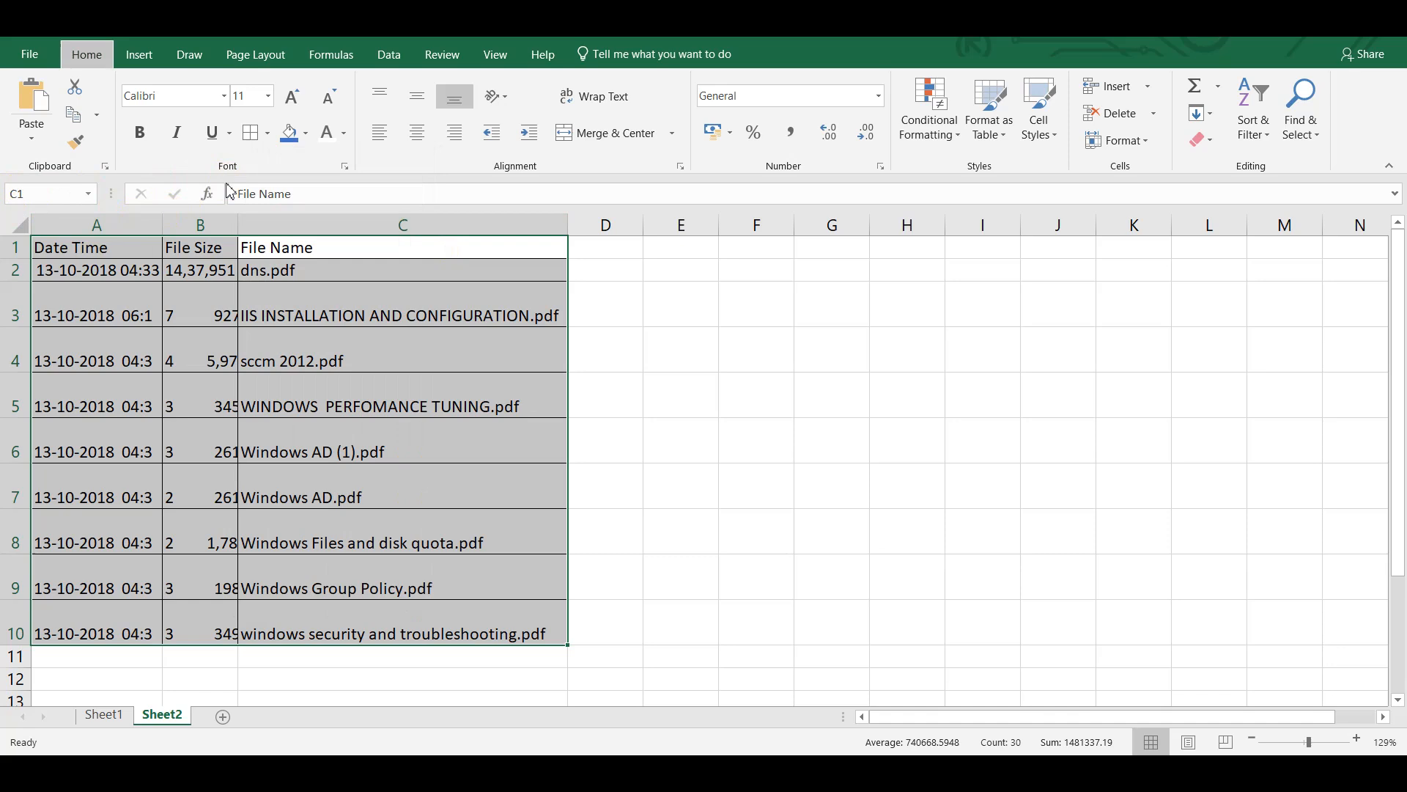
key("alt+h")
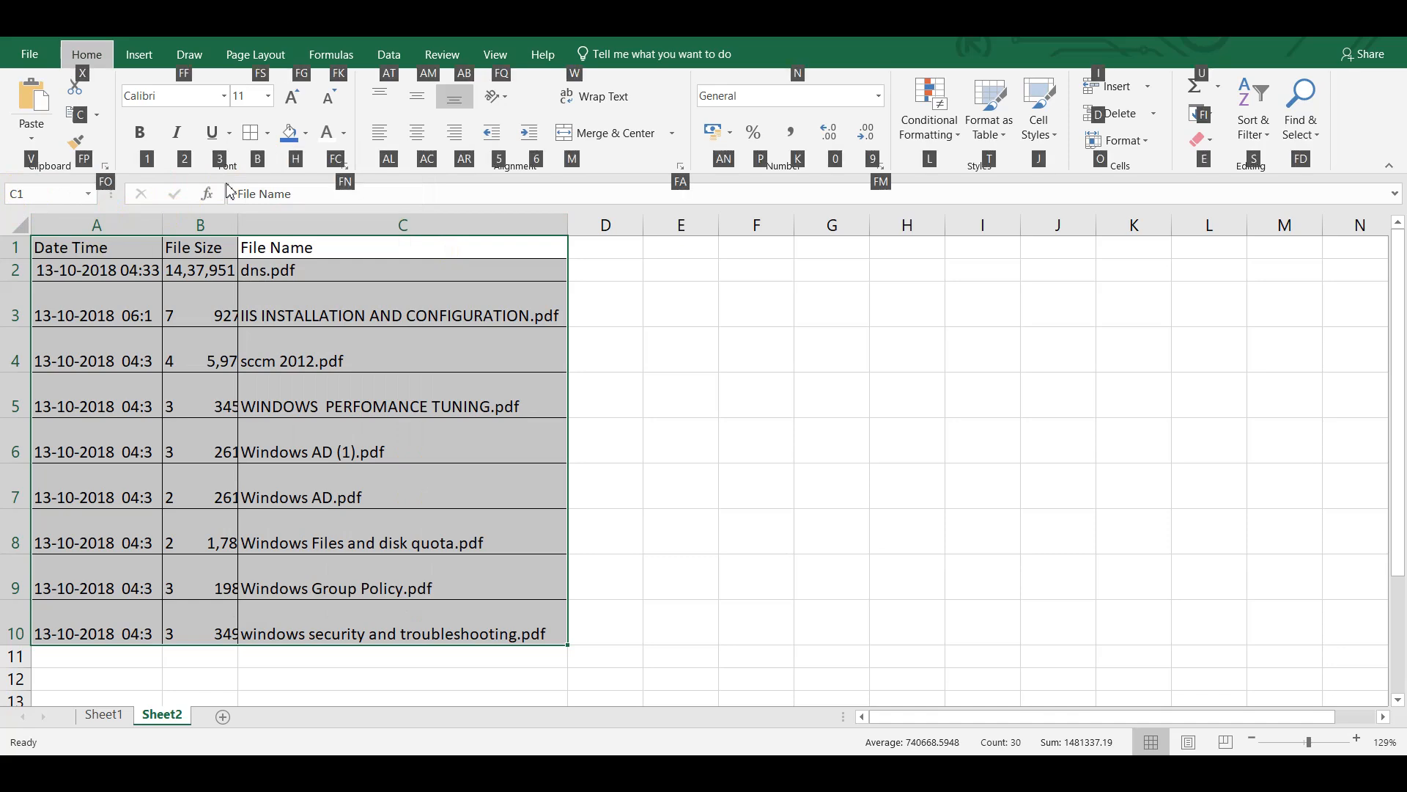
key("Escape")
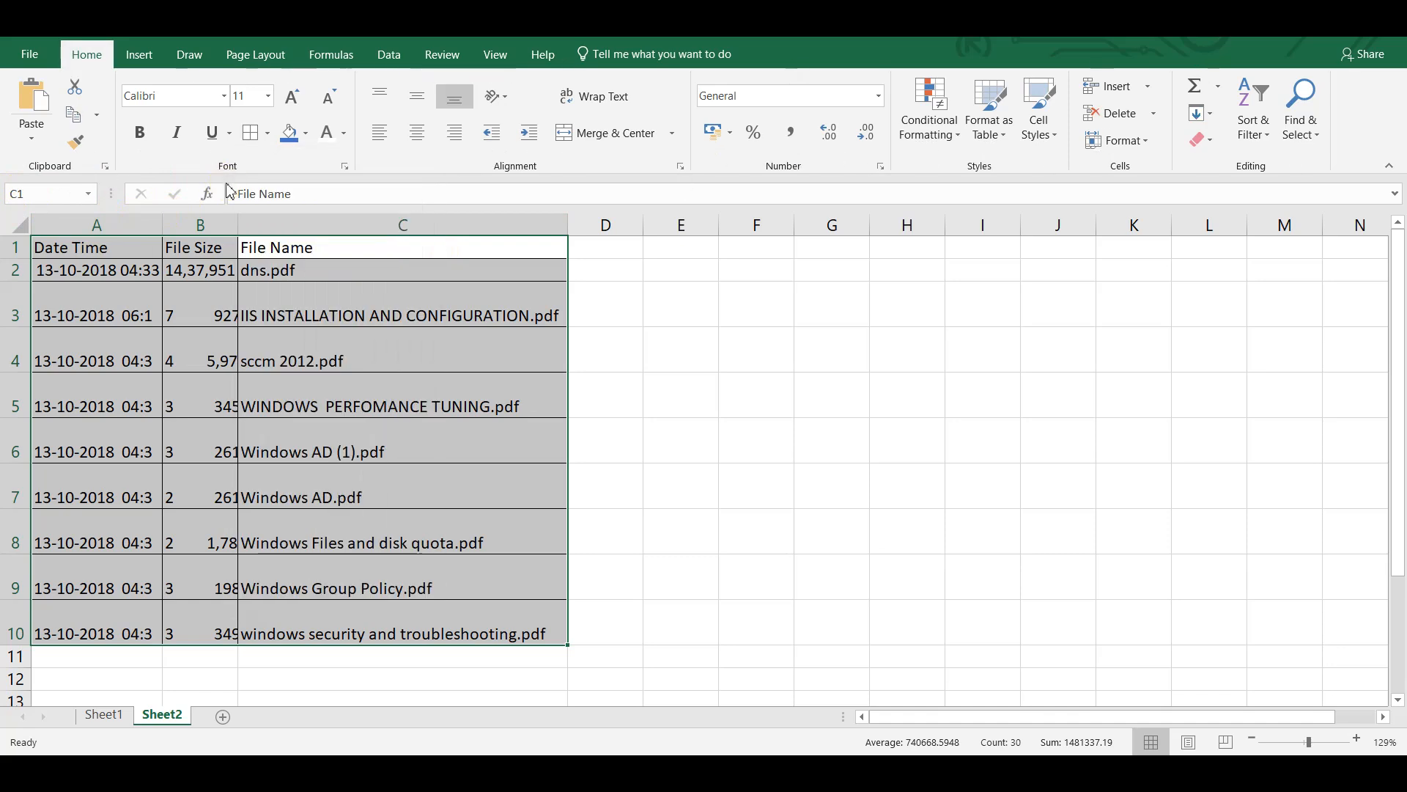
Step: Examine how the date-time, file size and file name entries were split in the first rows of the listing
left_click(102, 246)
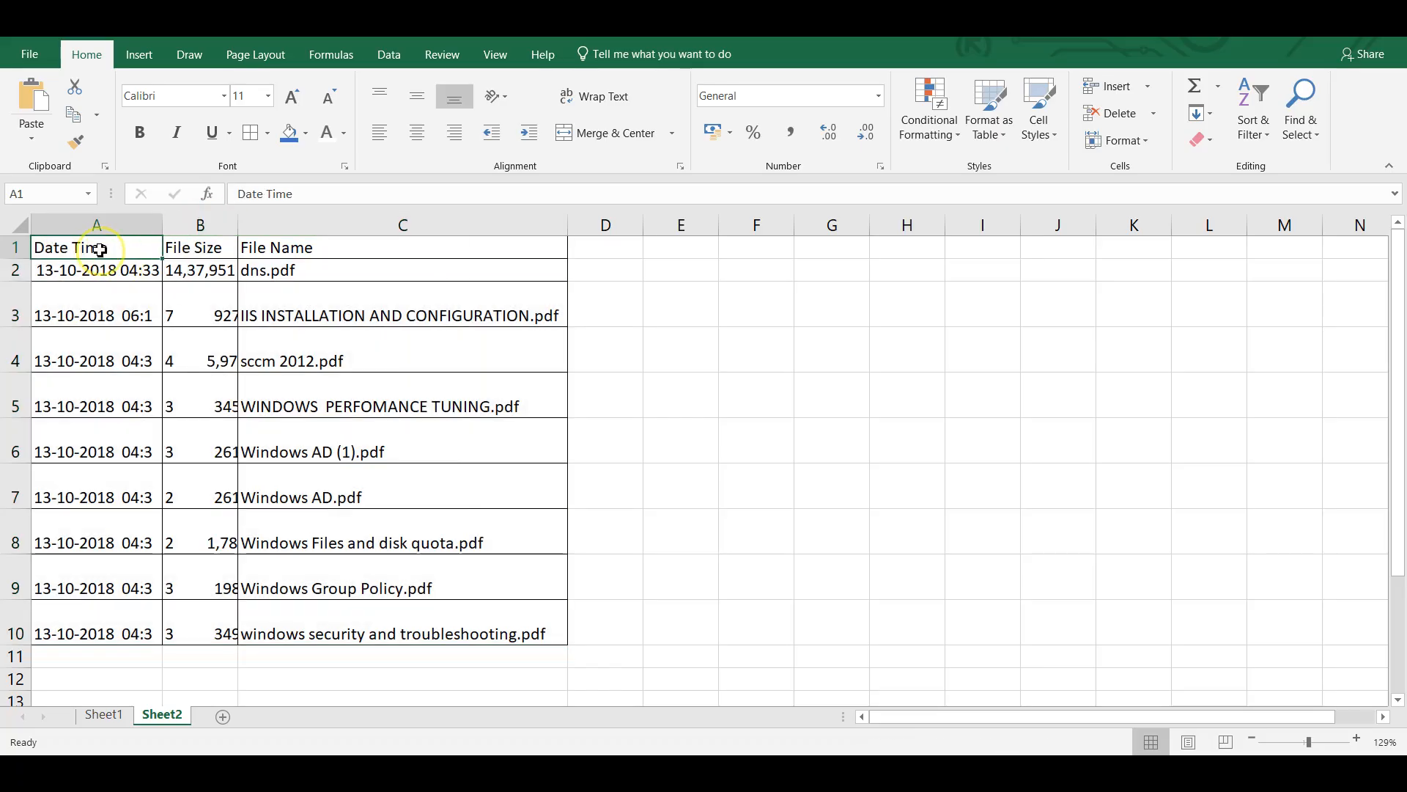
double_click(101, 277)
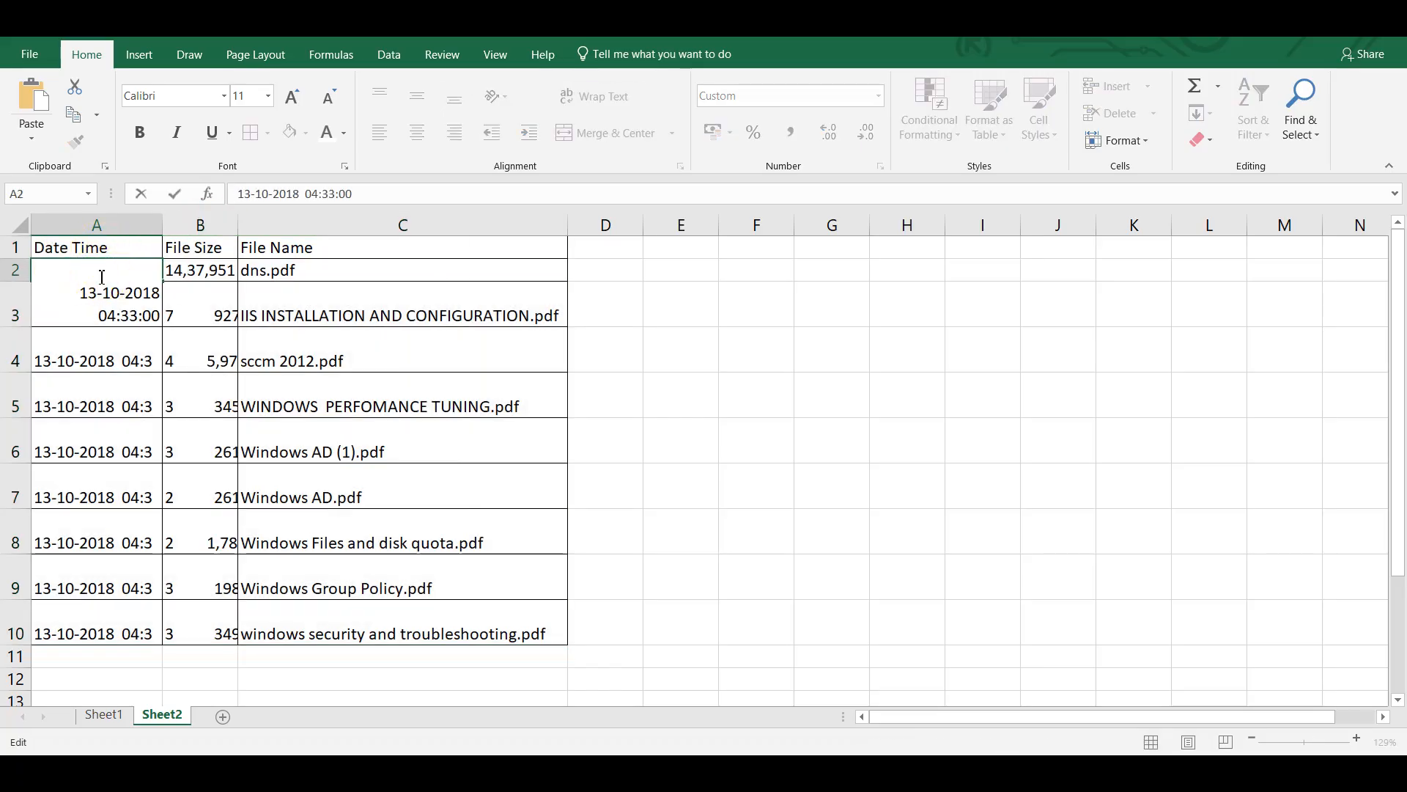
key("Return")
double_click(99, 311)
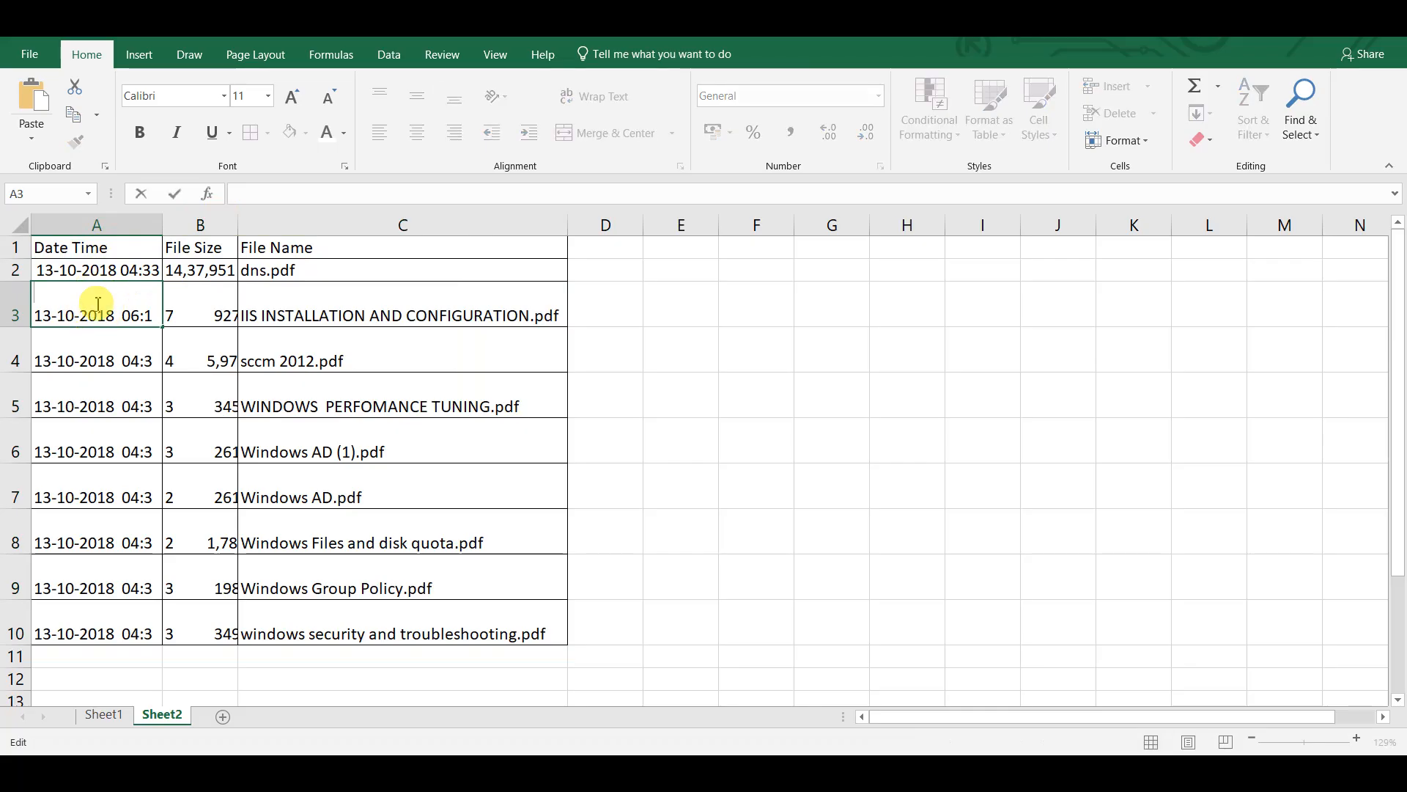
double_click(99, 312)
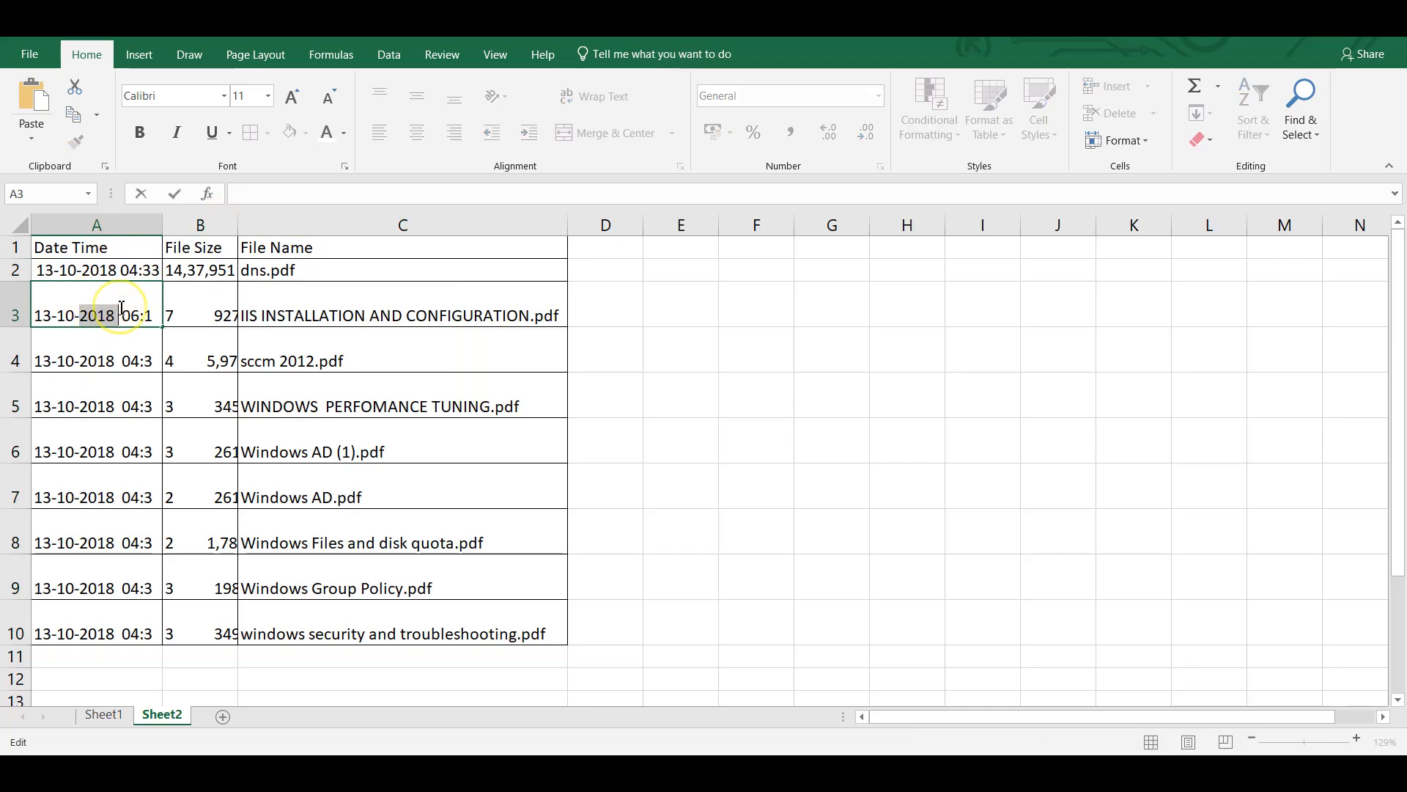
left_click(82, 272)
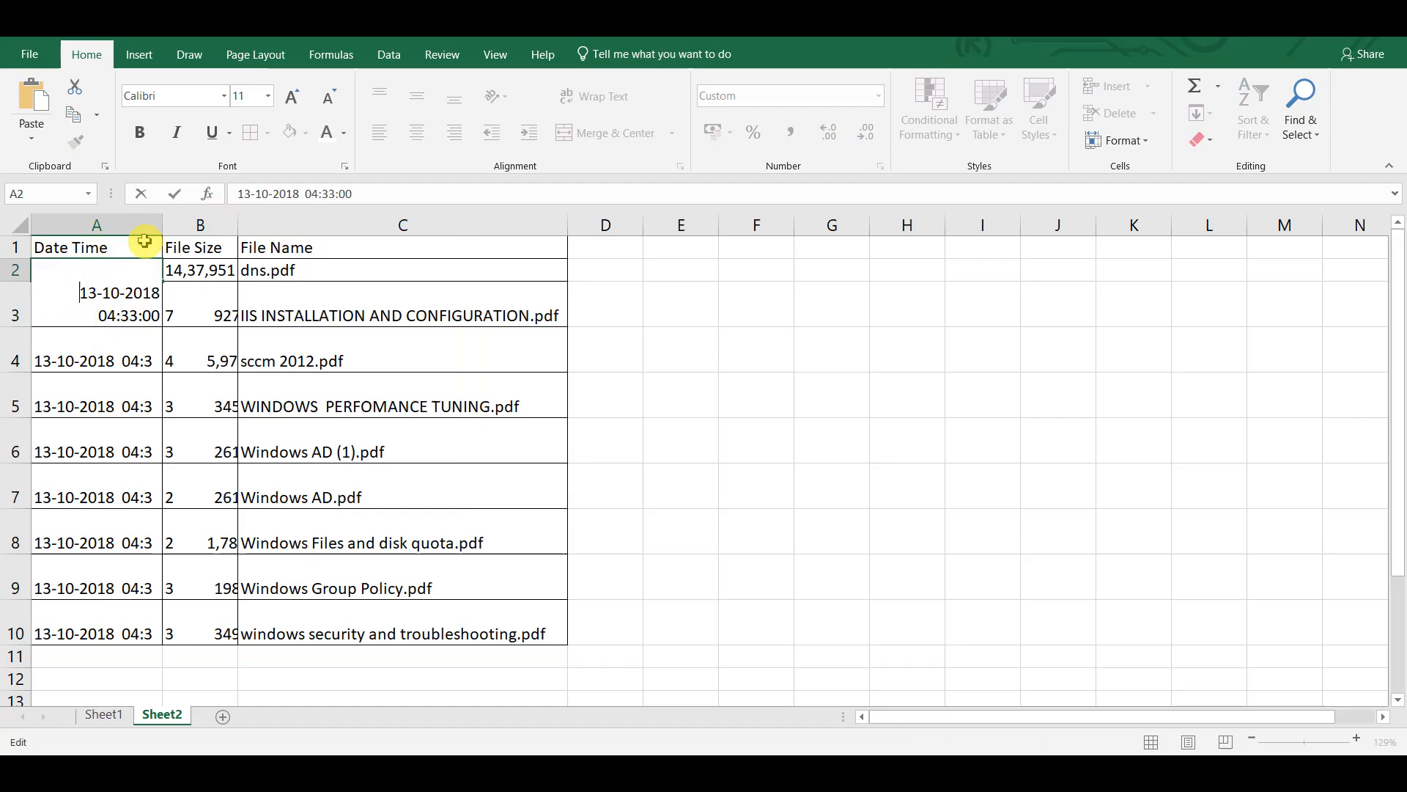
key("Tab")
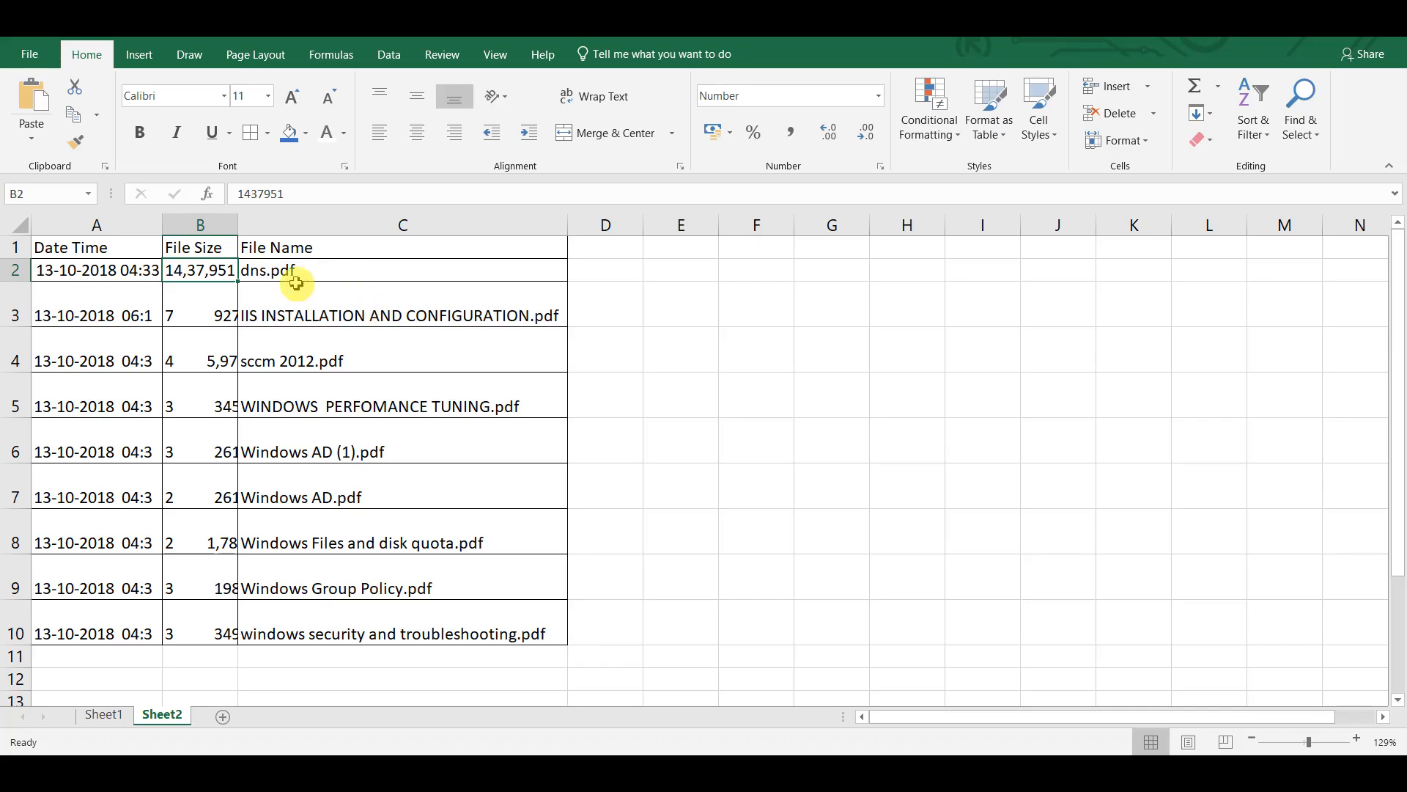
left_click(324, 300)
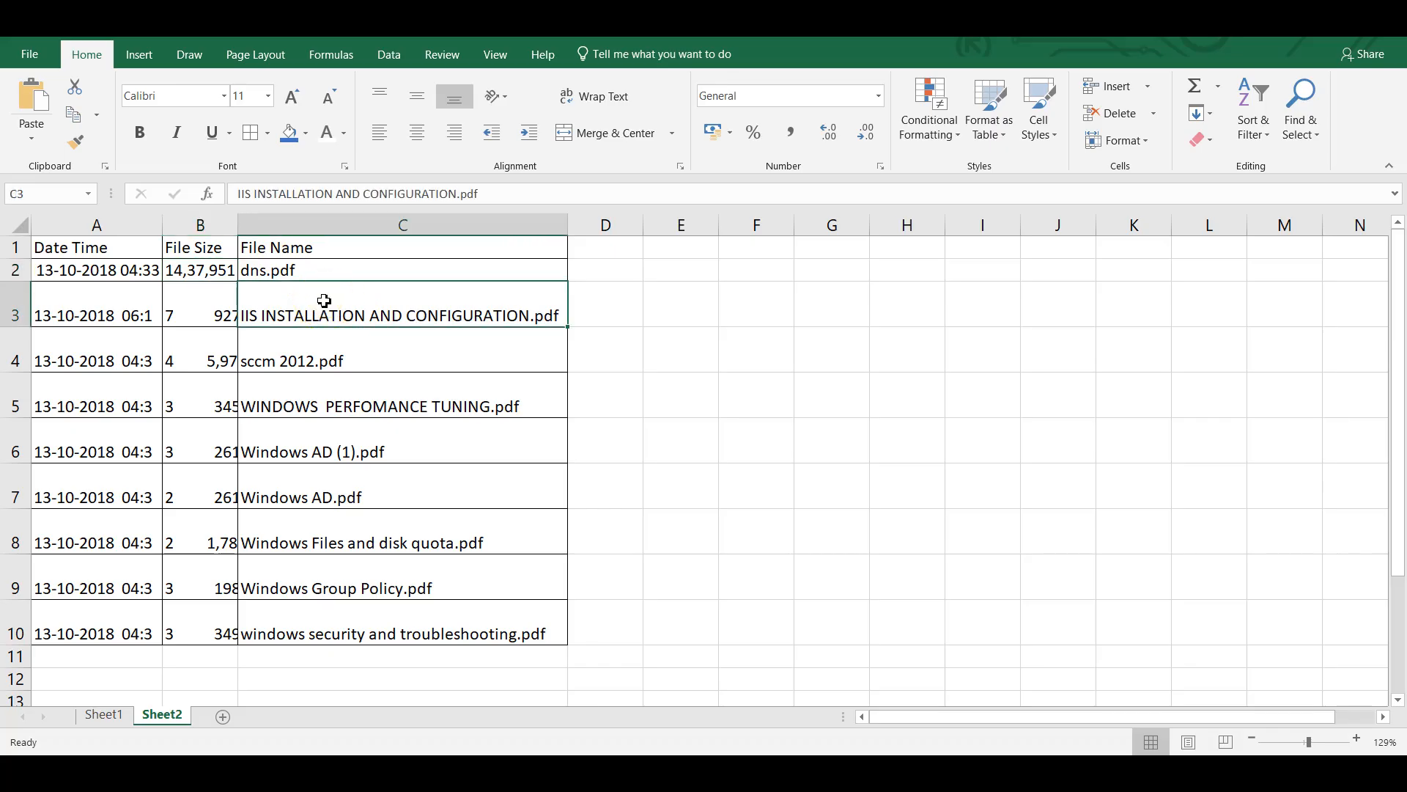
left_click(324, 300)
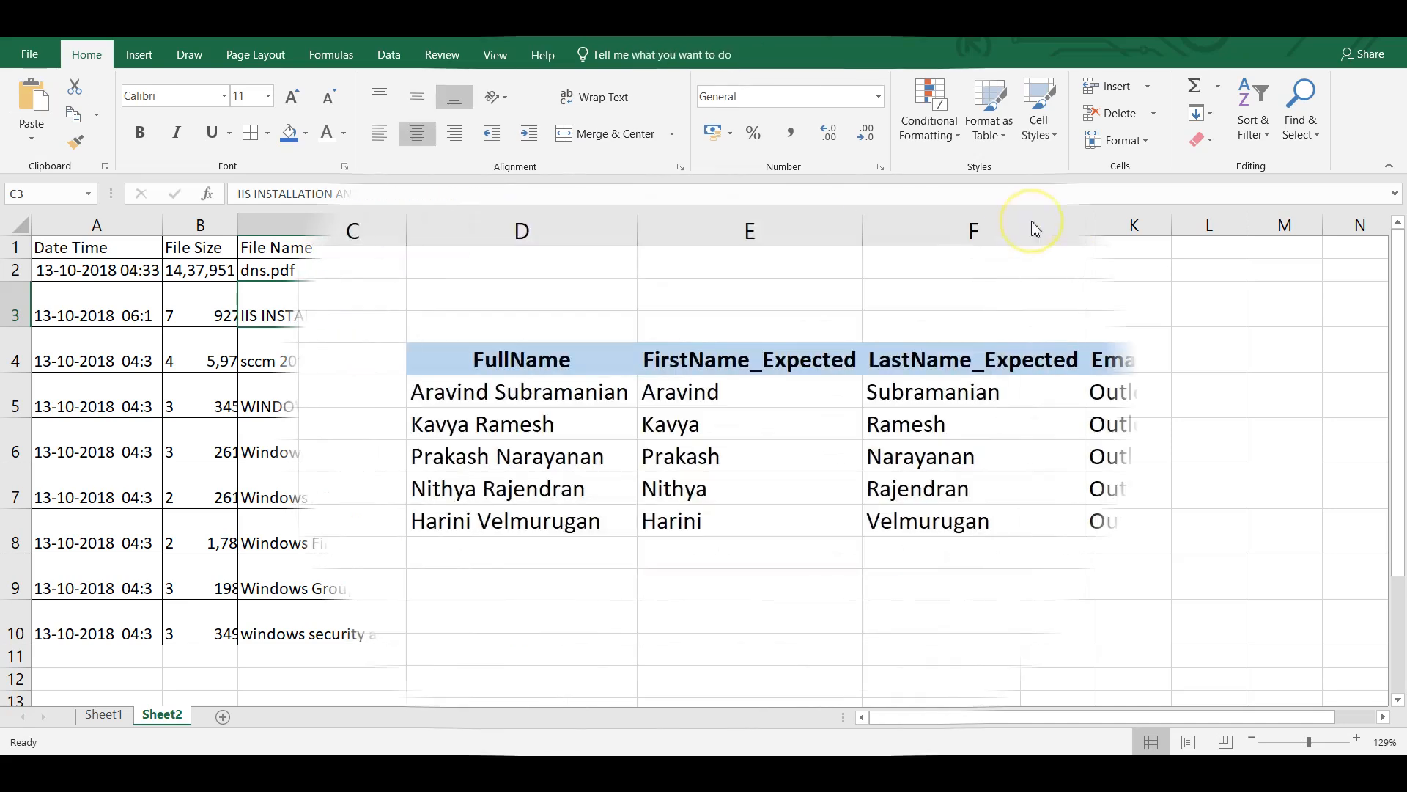
Step: On Sheet1, apply all borders to D18:G27, covering the full-name table and four blank rows below it
left_click(523, 358)
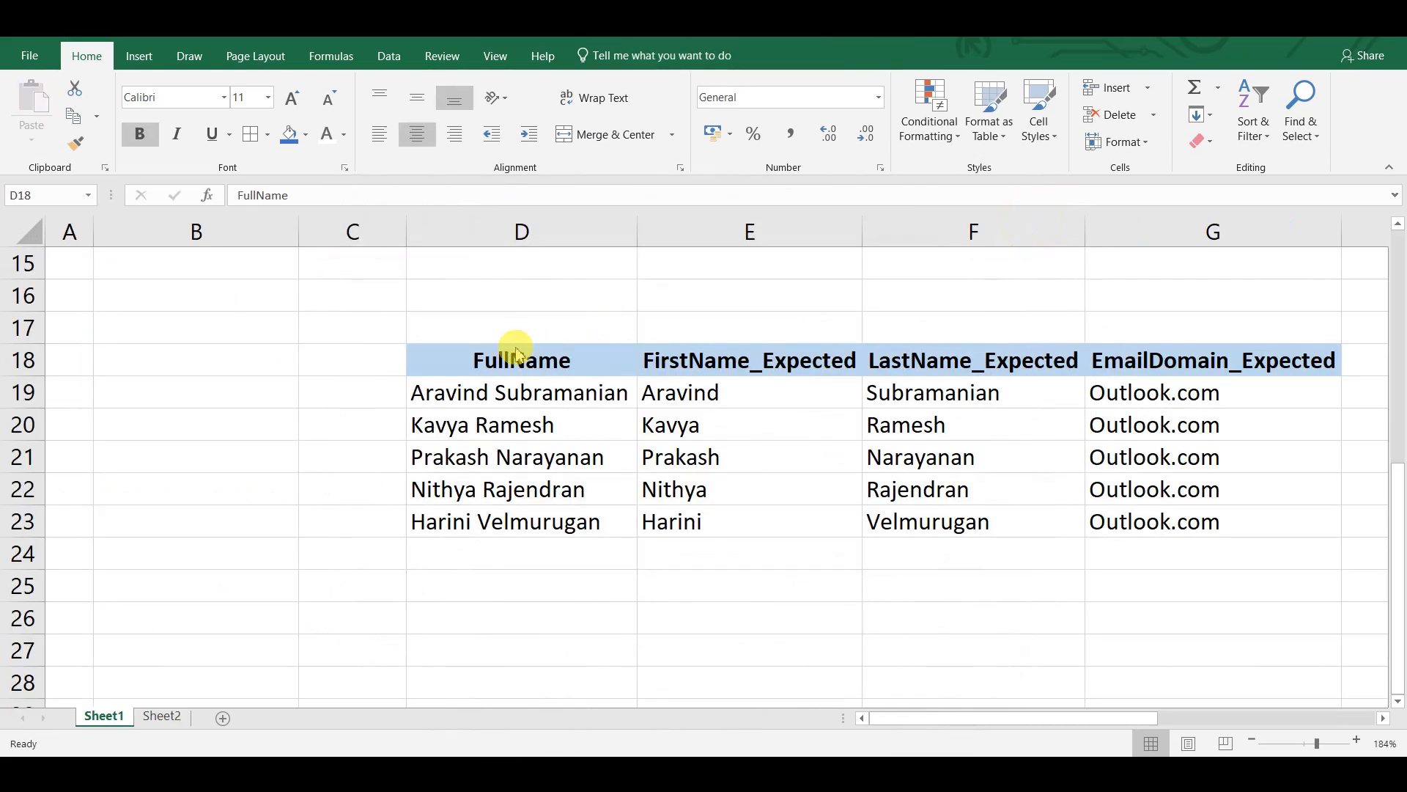
left_click(516, 348)
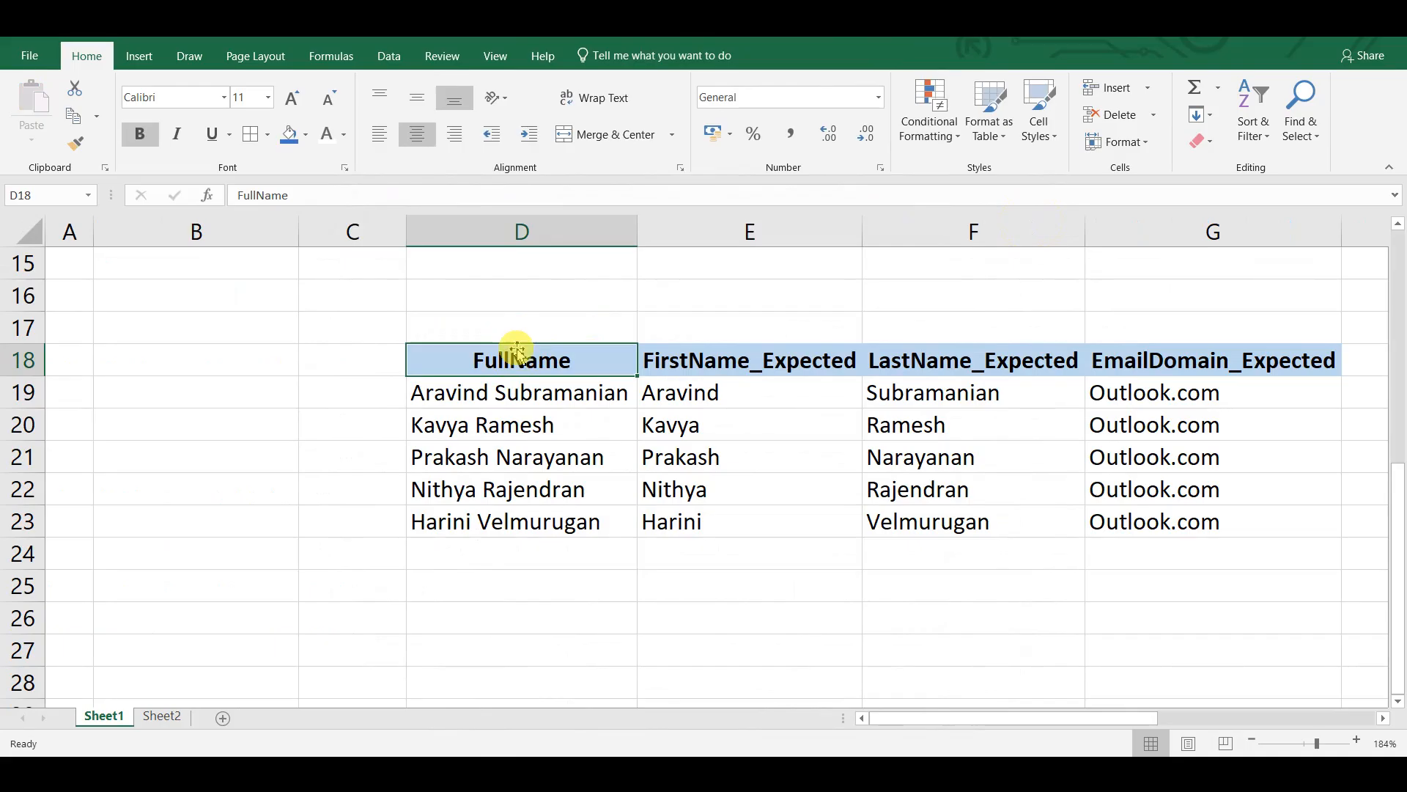
key("ctrl+shift+Down")
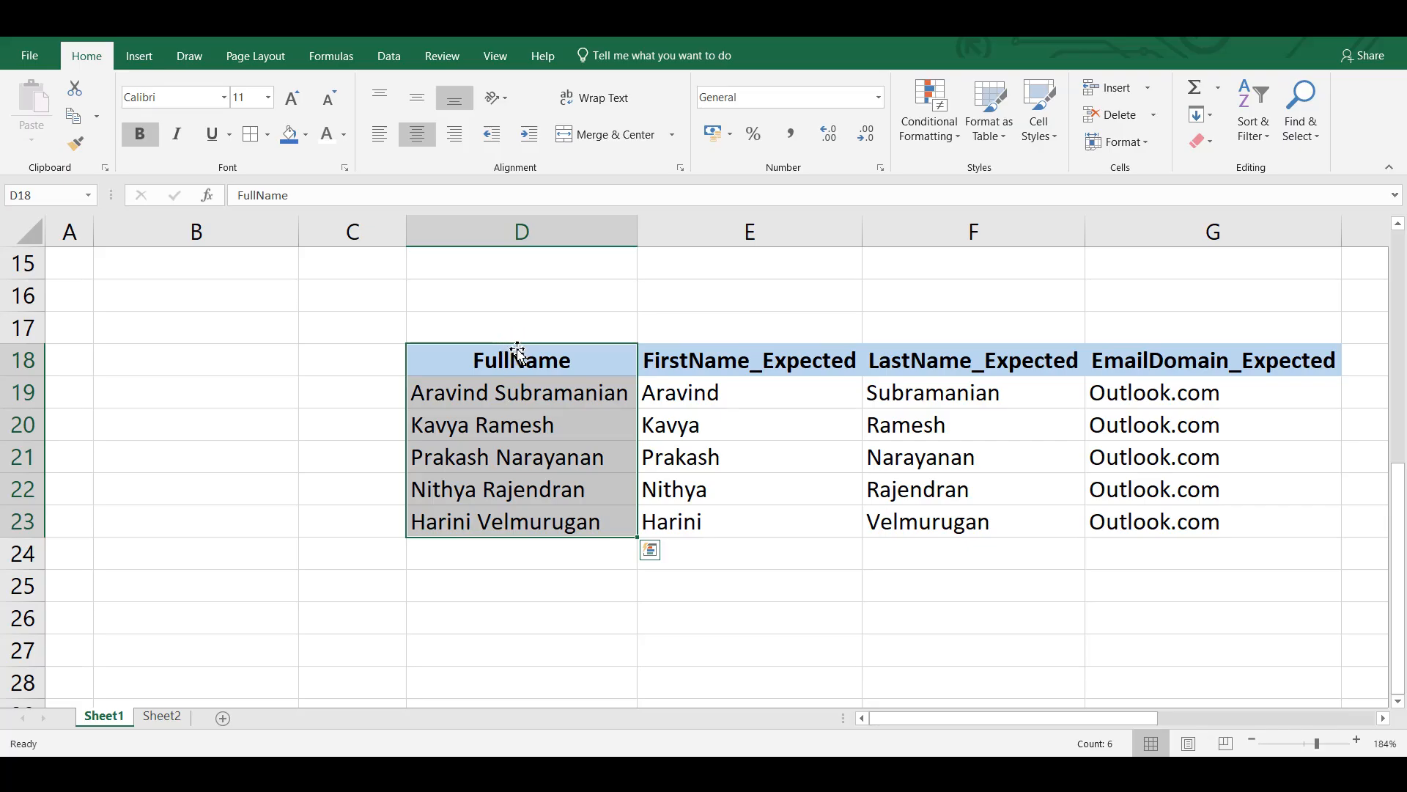
key("shift+Down")
key("shift+Down")
key("shift+Down")
key("shift+Down")
key("shift+Right")
key("shift+Right")
key("shift+Right")
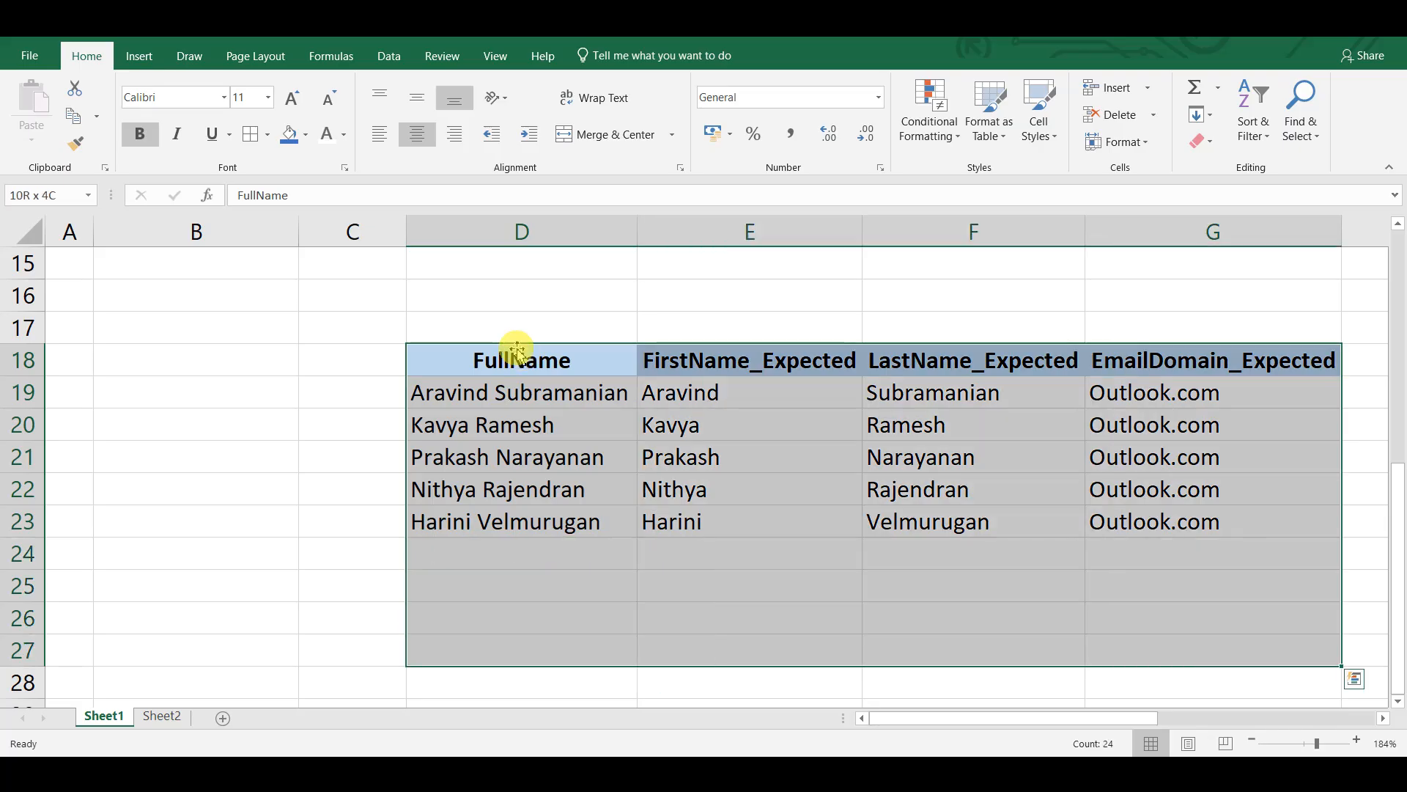
left_click(265, 126)
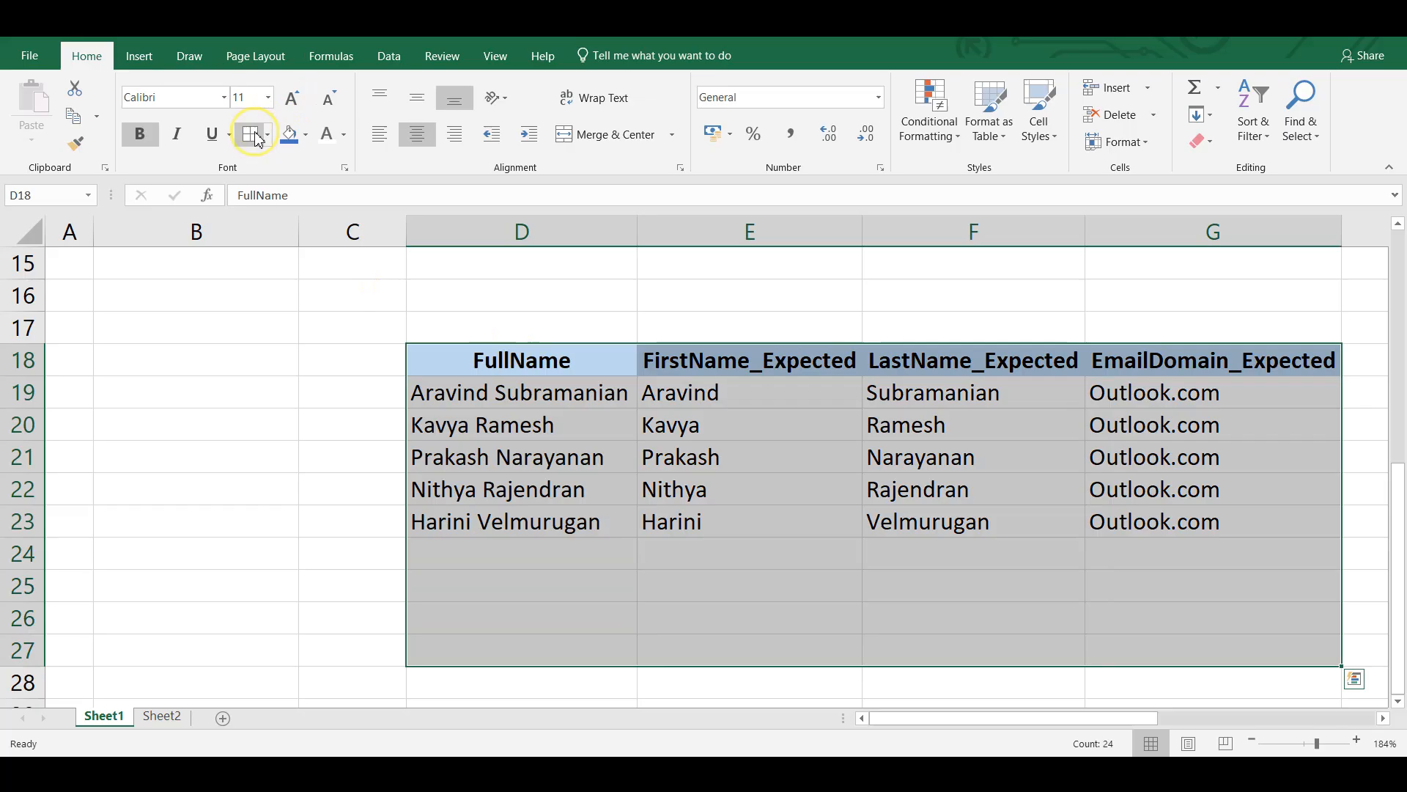
left_click(526, 563)
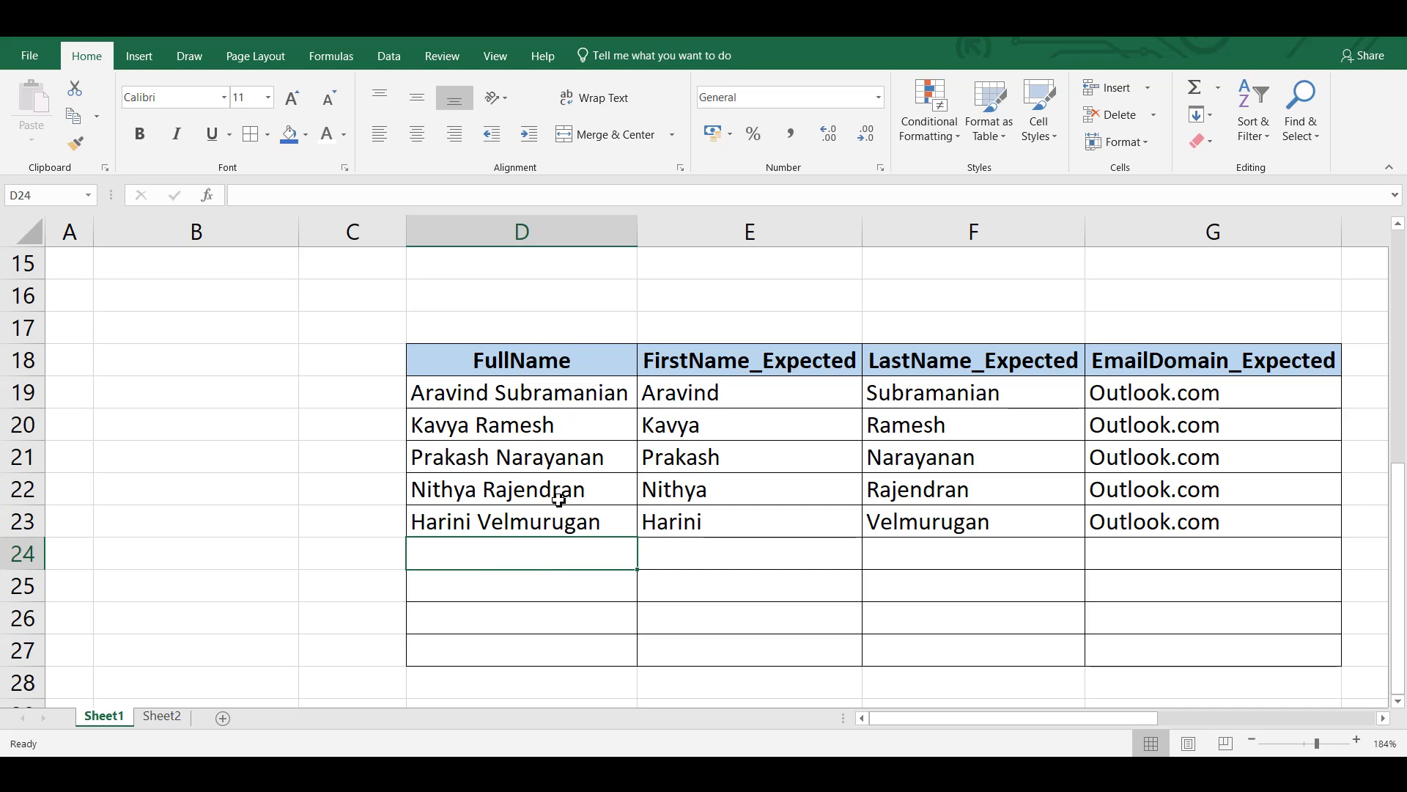
Step: Fill the FullName cell D24 with the AutoComplete suggestion matching the full name in D22
left_click(530, 556)
type("N")
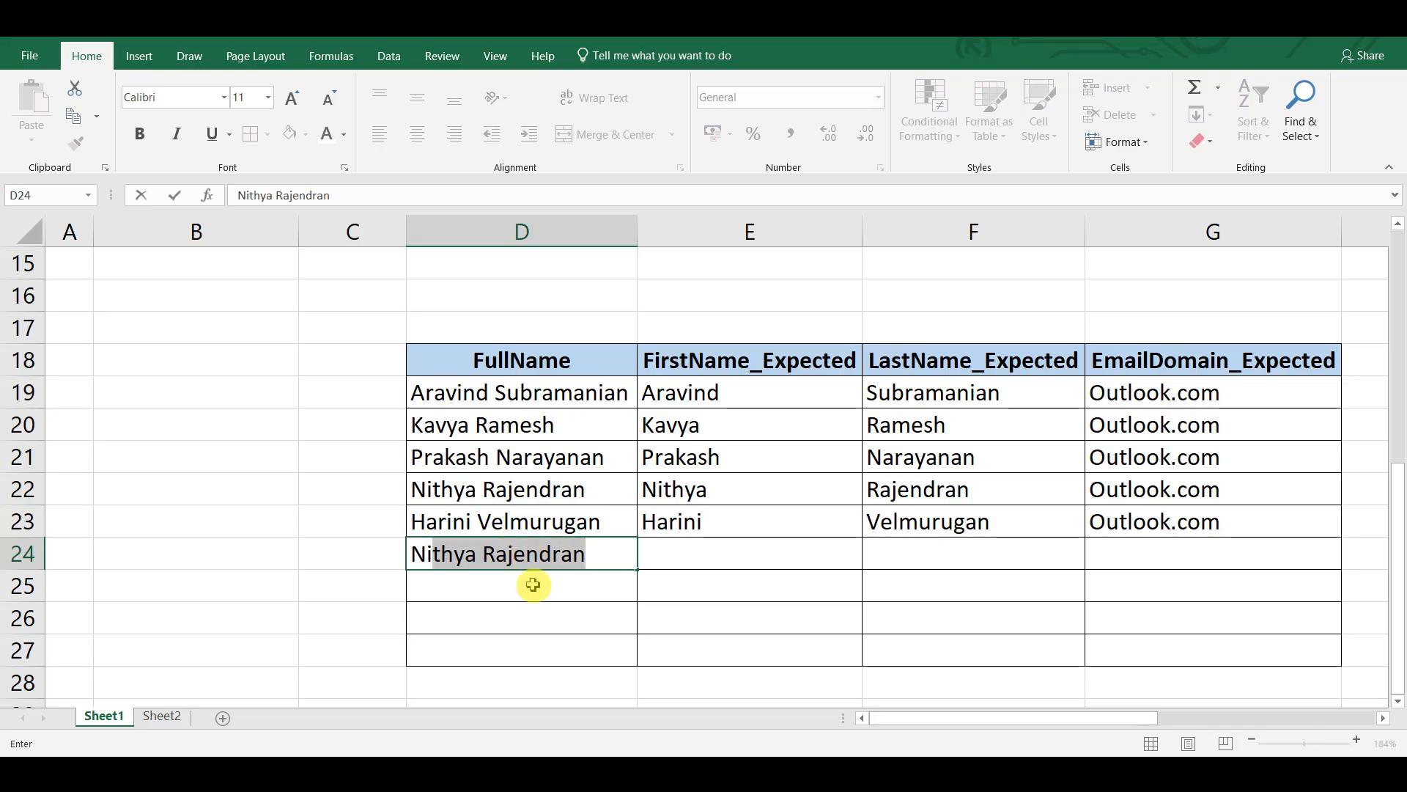
type("it")
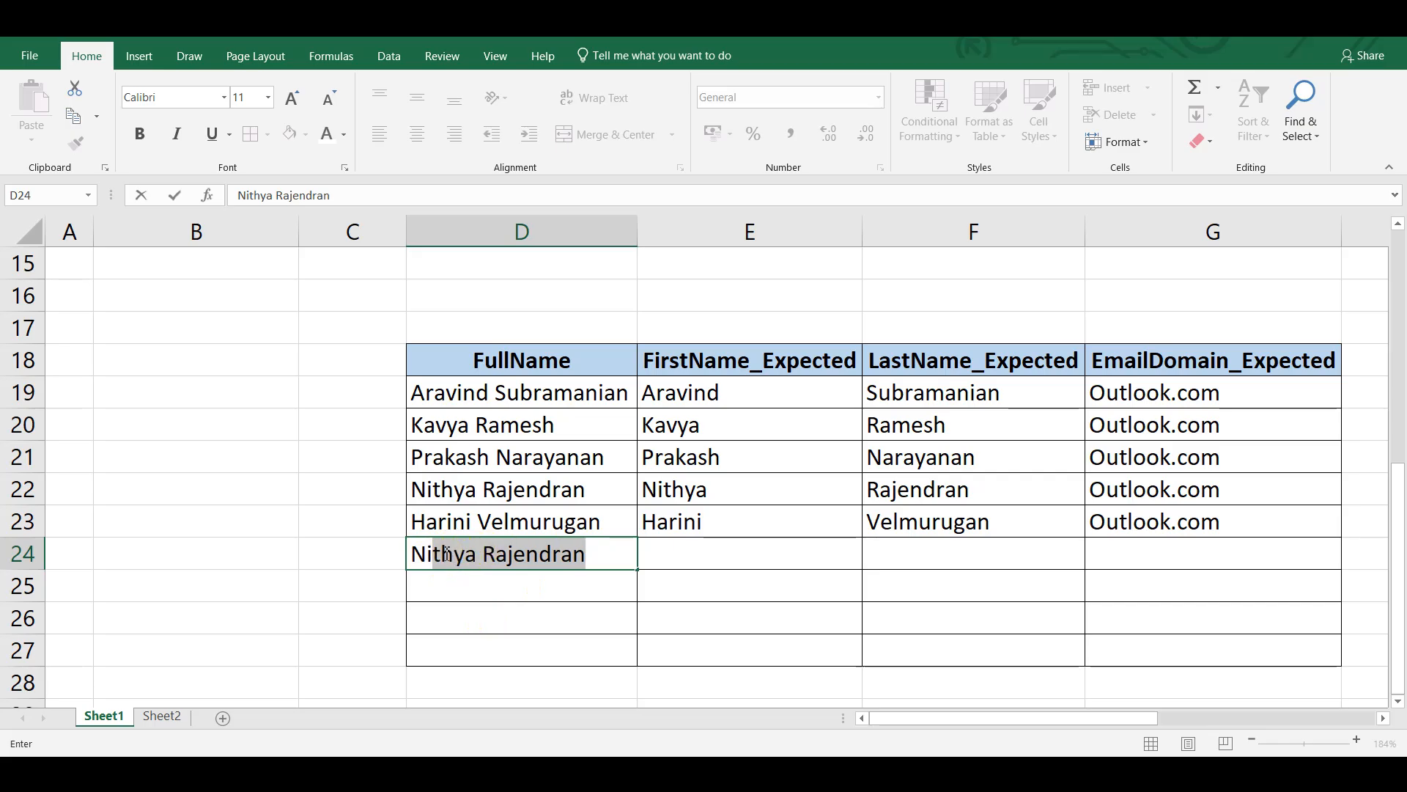
key("Tab")
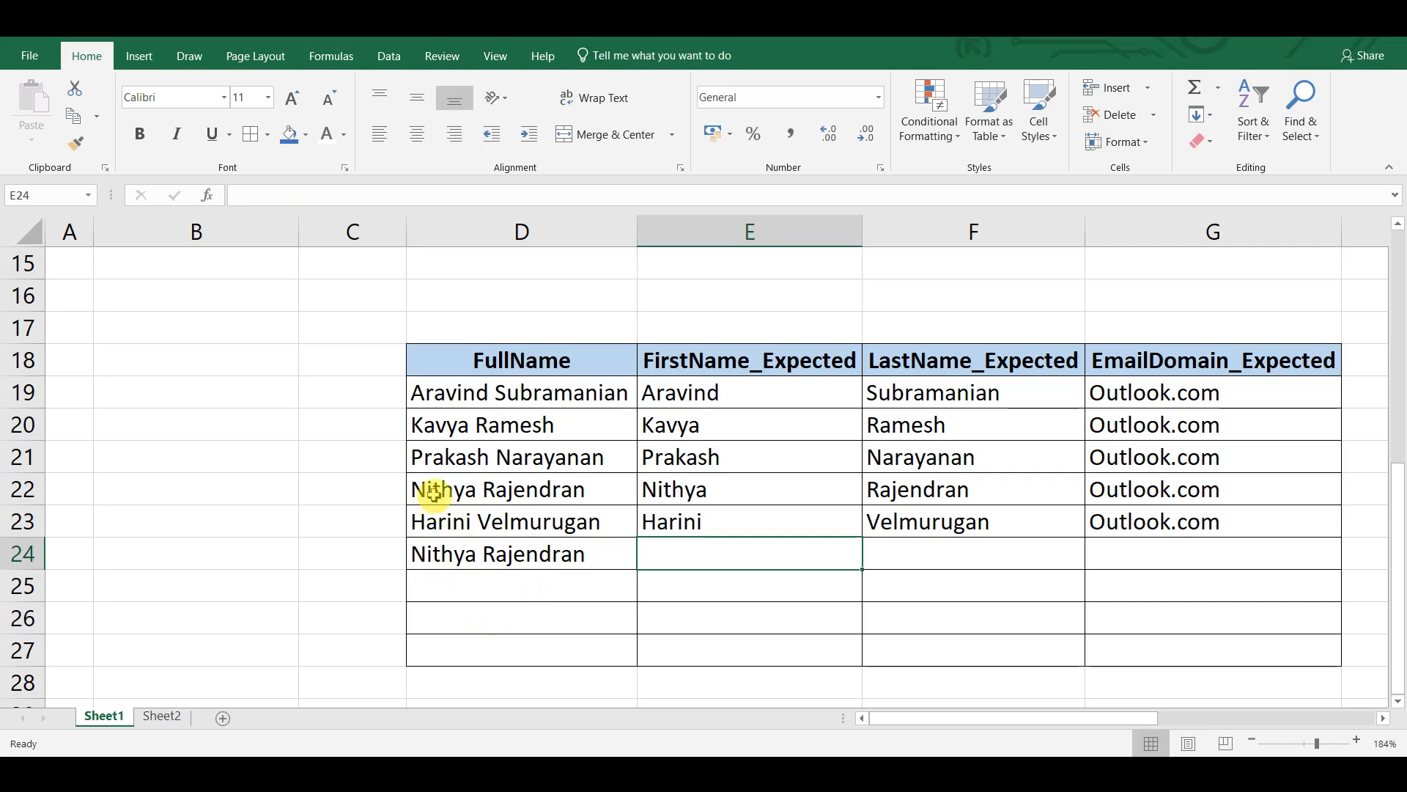
Step: Fill the FirstName_Expected cell E24 with the AutoComplete suggestion matching the first name in E19
left_click(501, 491)
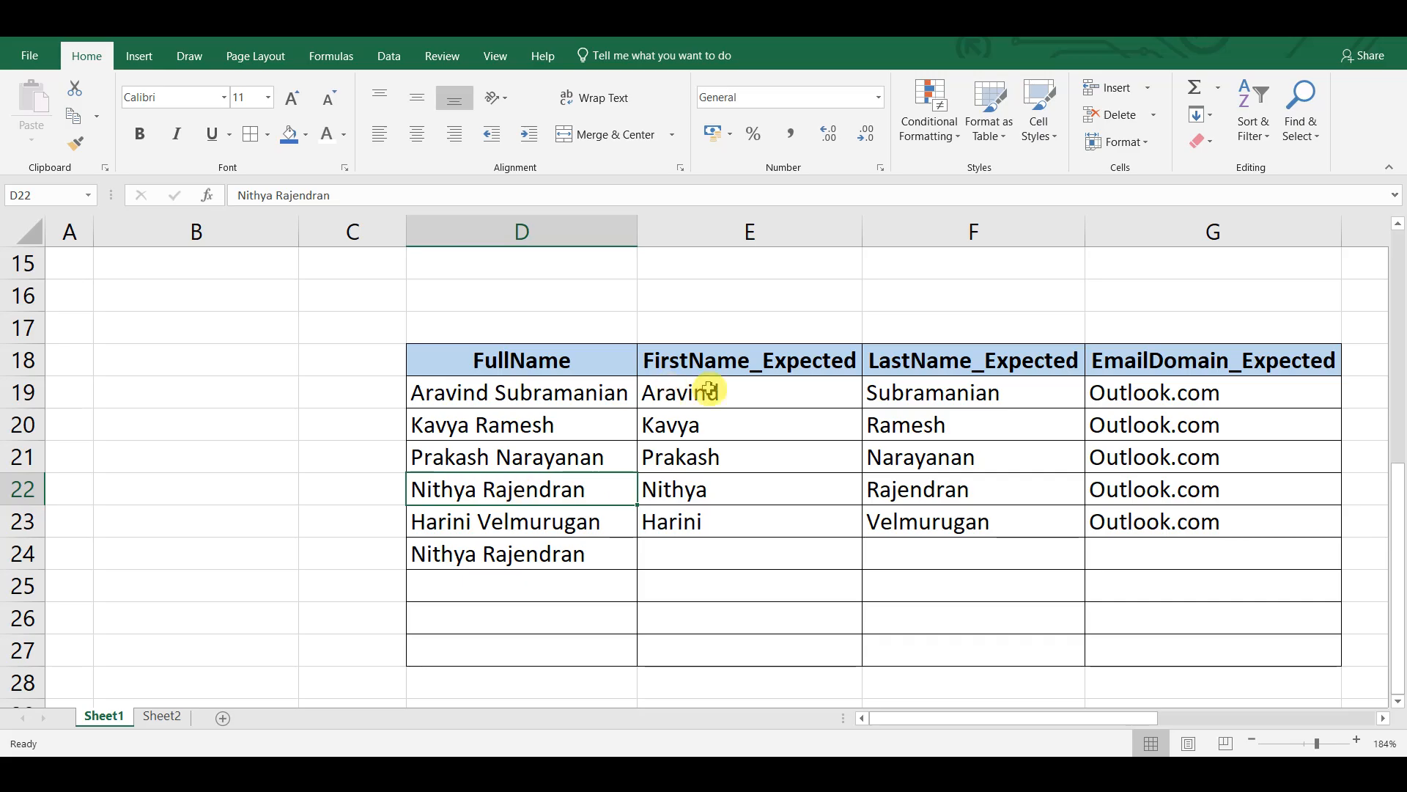
left_click(668, 562)
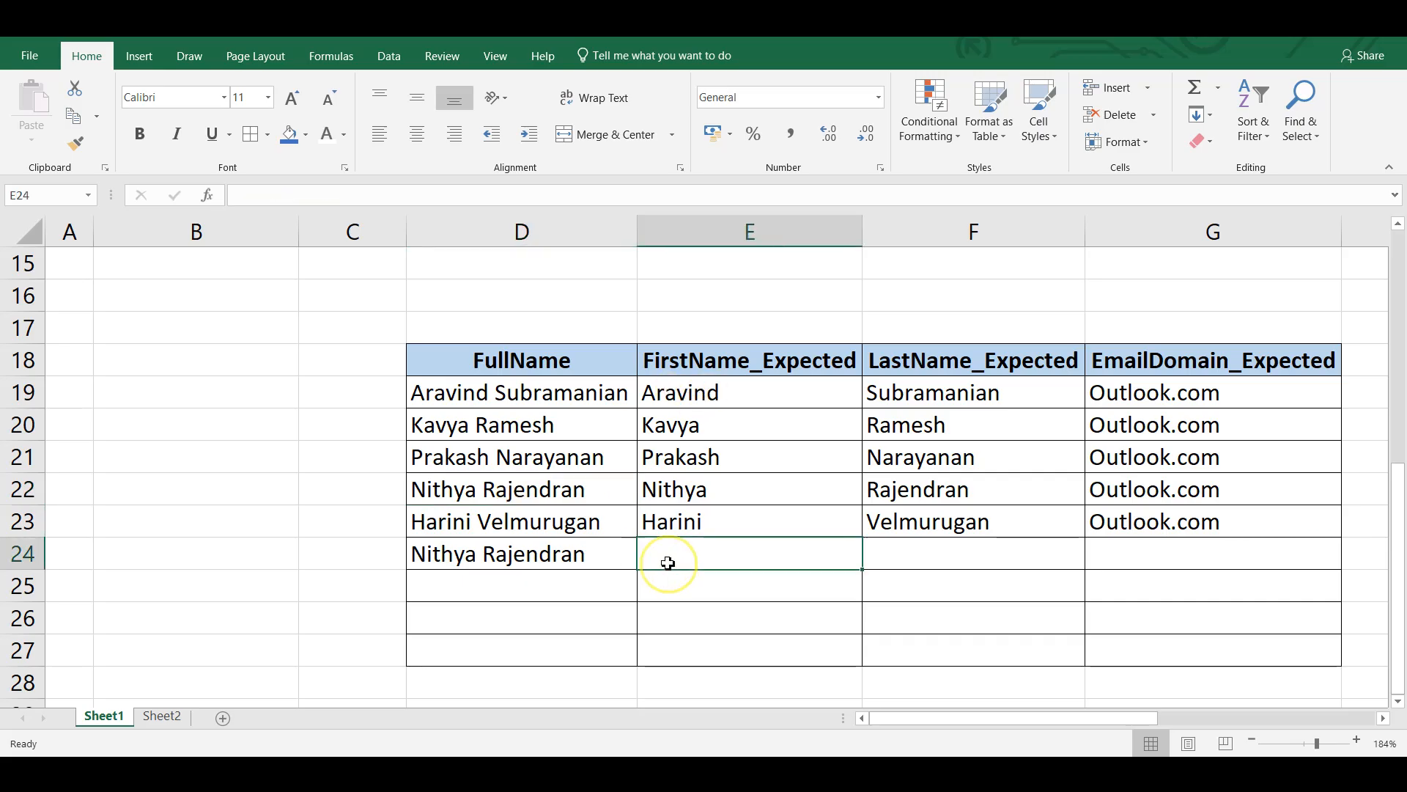
type("A")
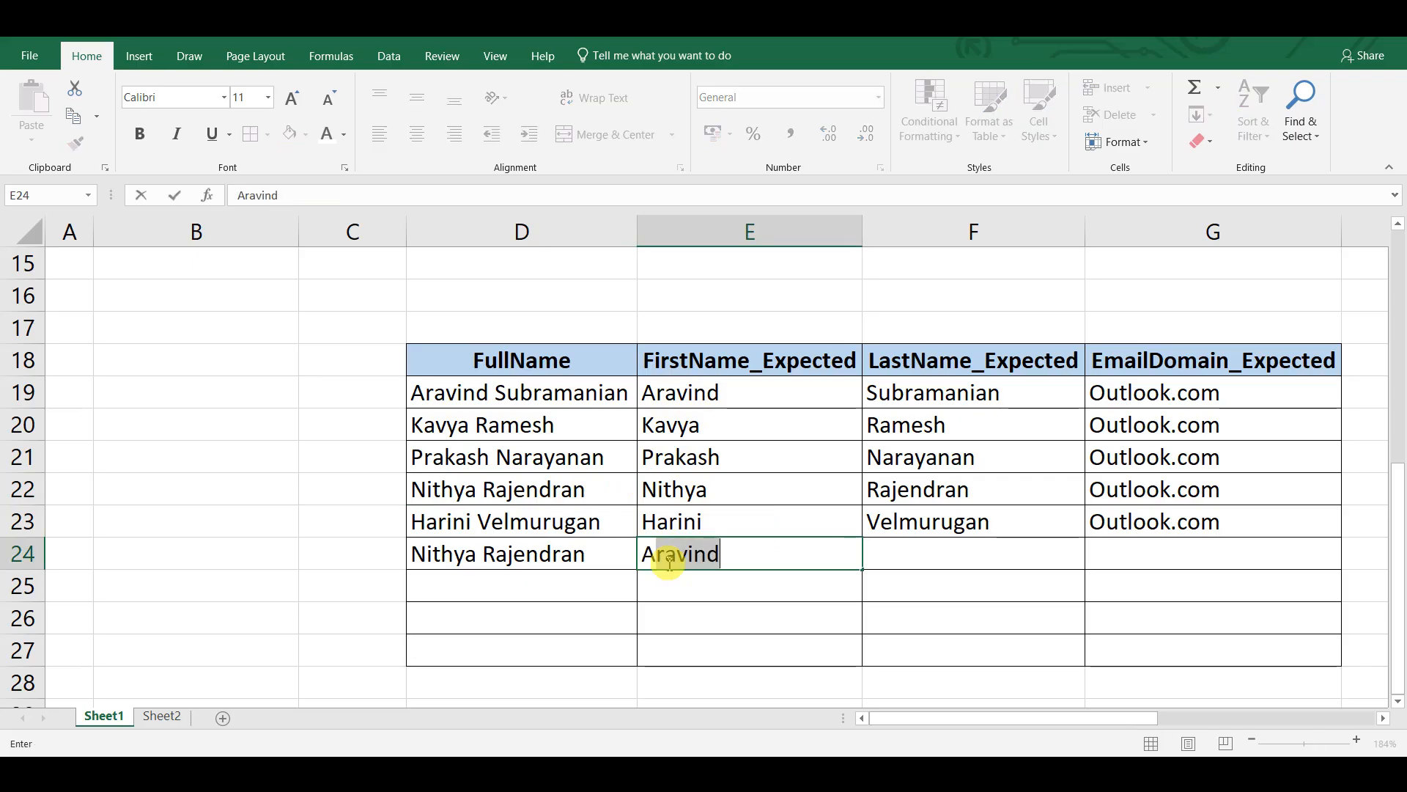
key("Tab")
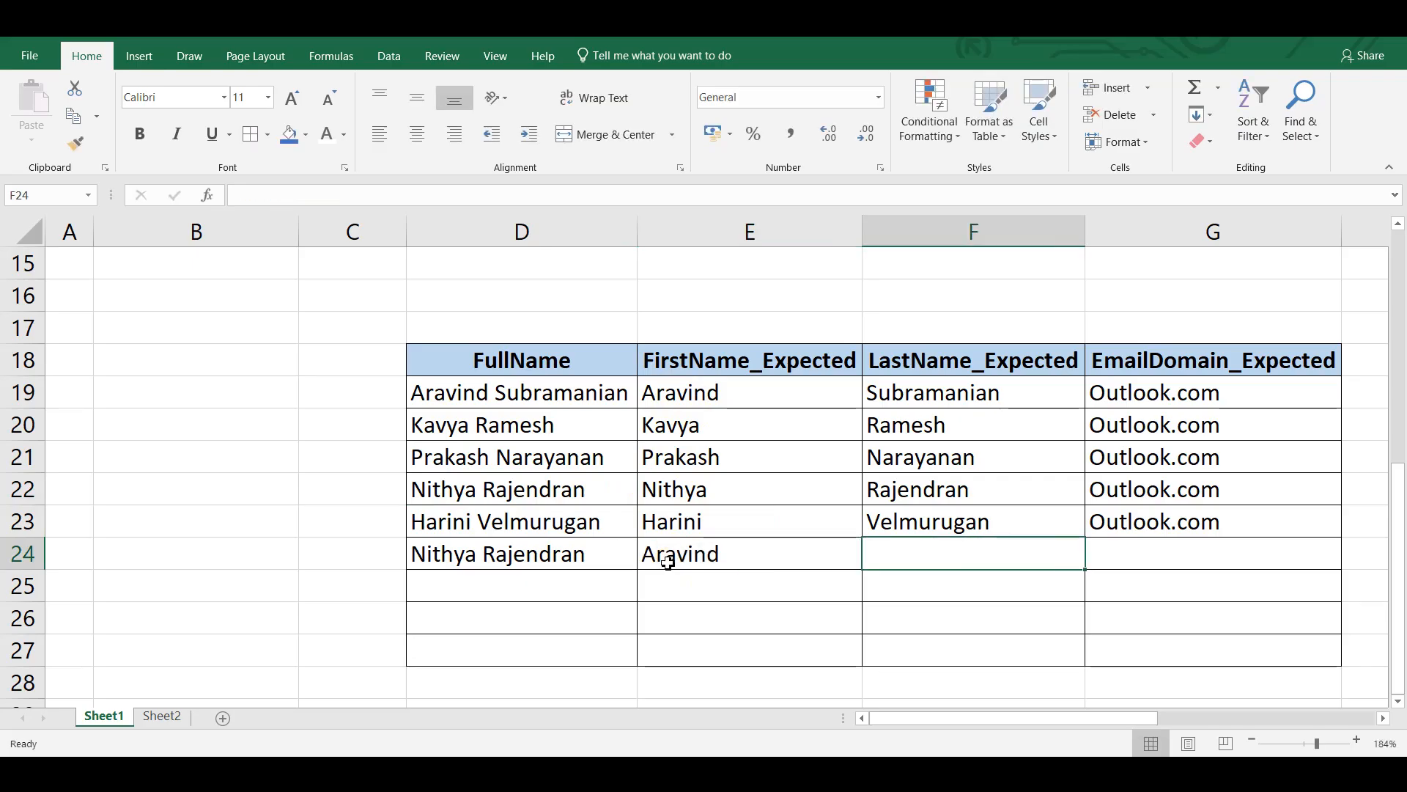
left_click(668, 562)
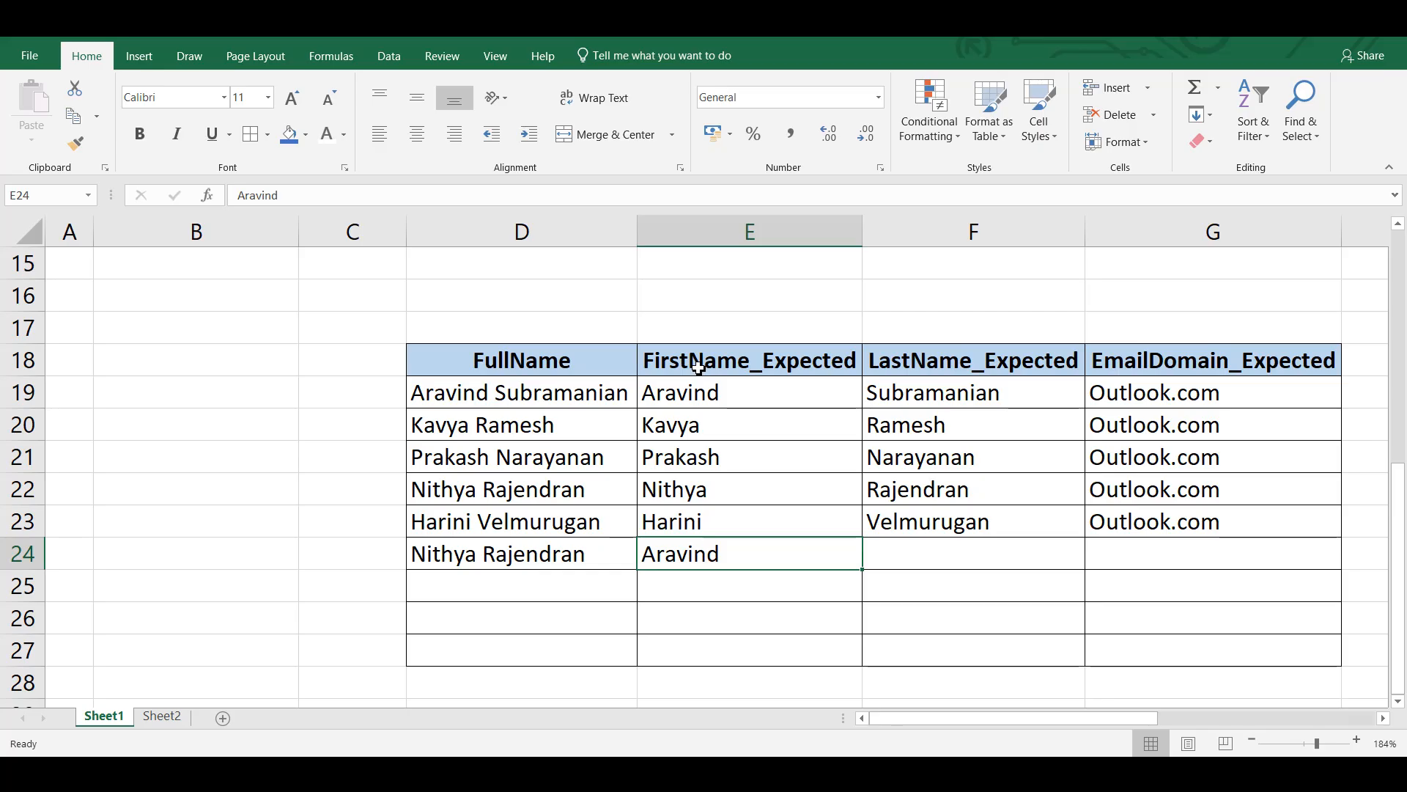
Step: Complete row 24 with the AutoComplete last name matching F22 in F24 and the email domain Outlook.com in G24
left_click(929, 549)
type("S")
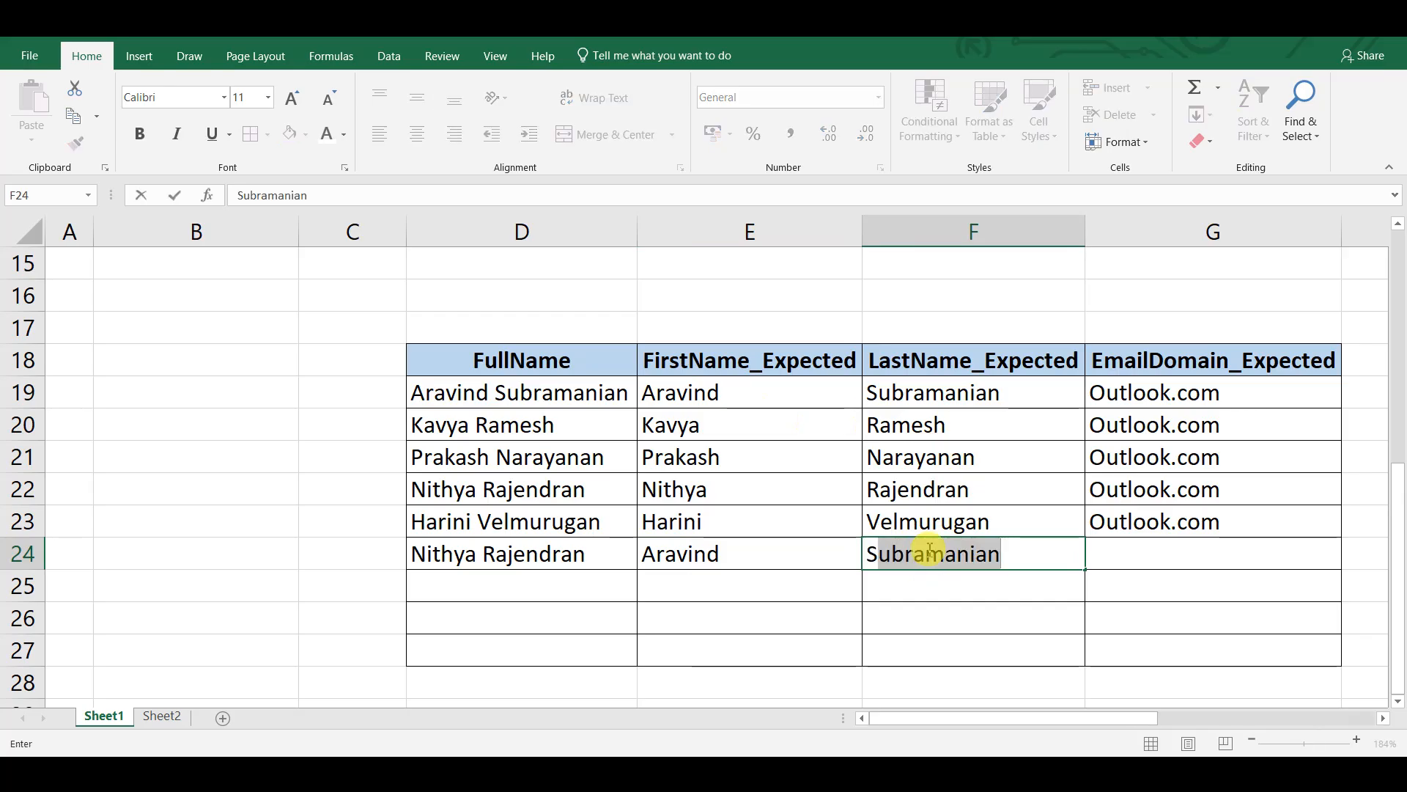
key("BackSpace")
key("BackSpace")
type("R")
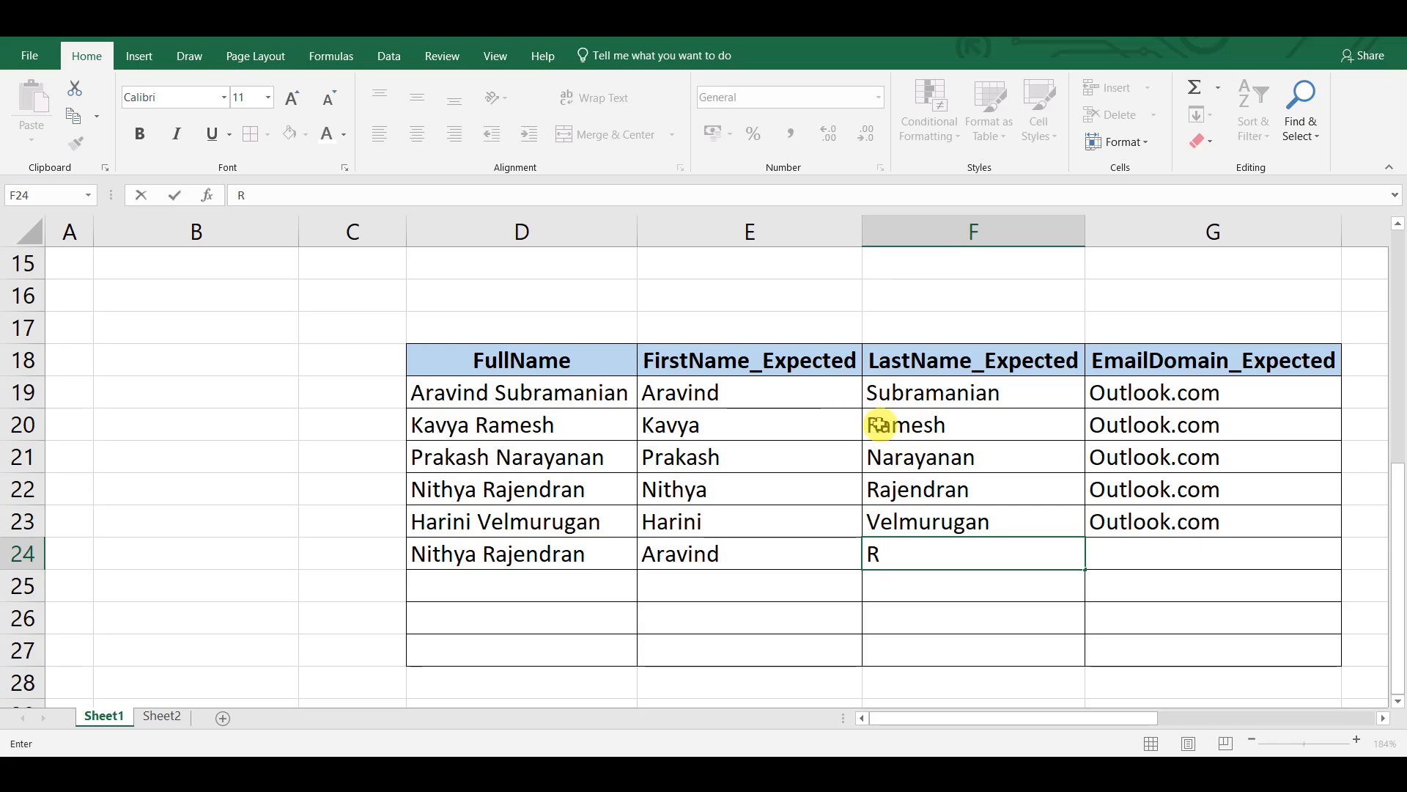
type("a")
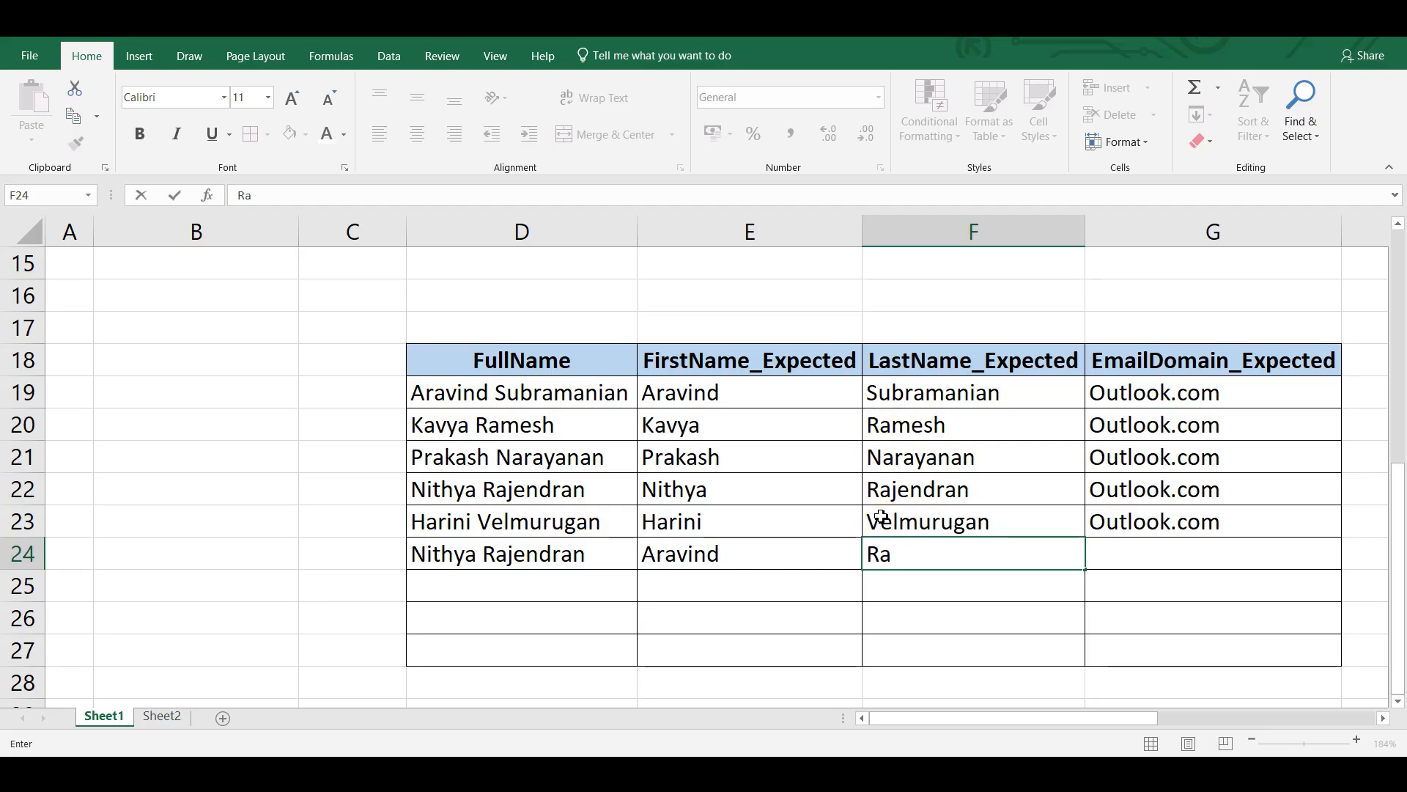
type("m")
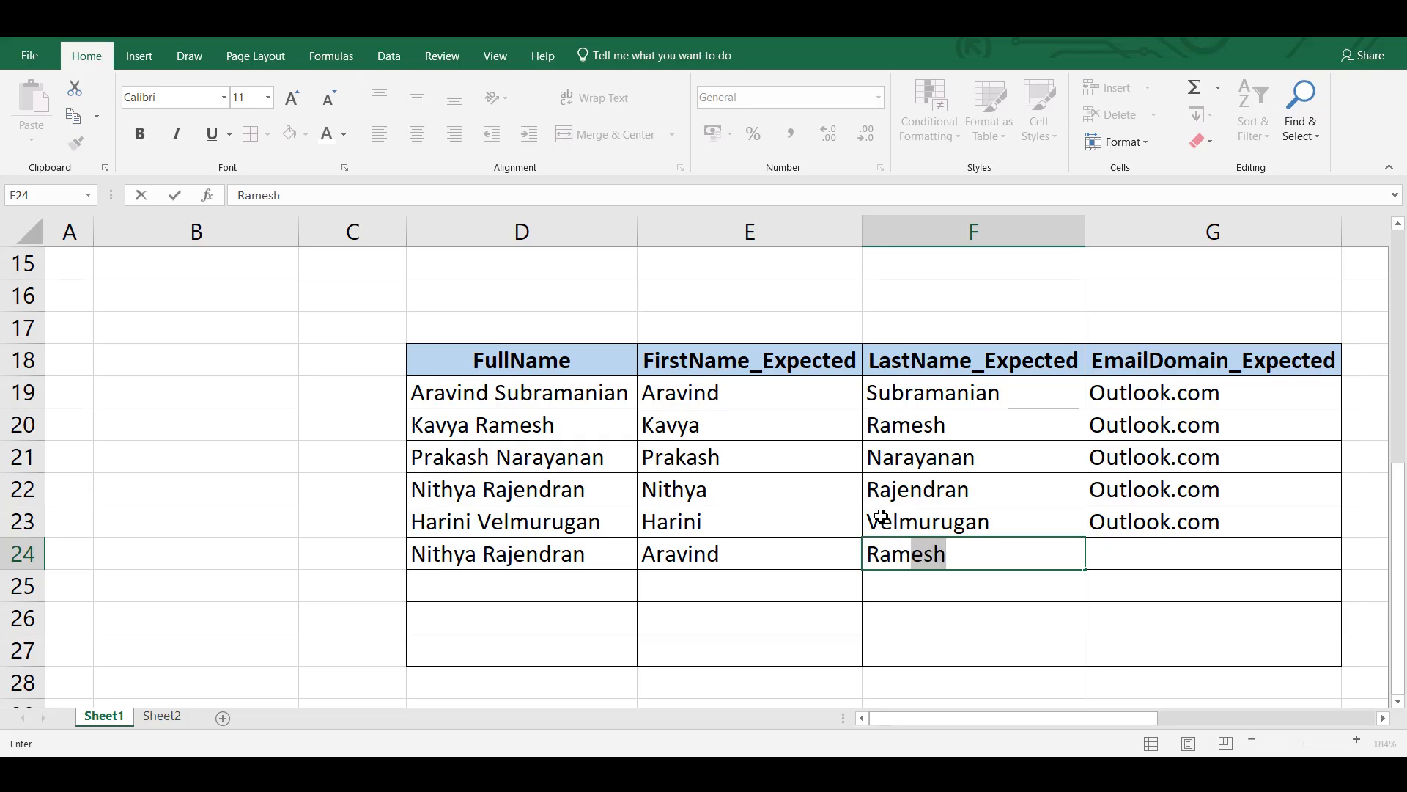
key("BackSpace")
key("BackSpace")
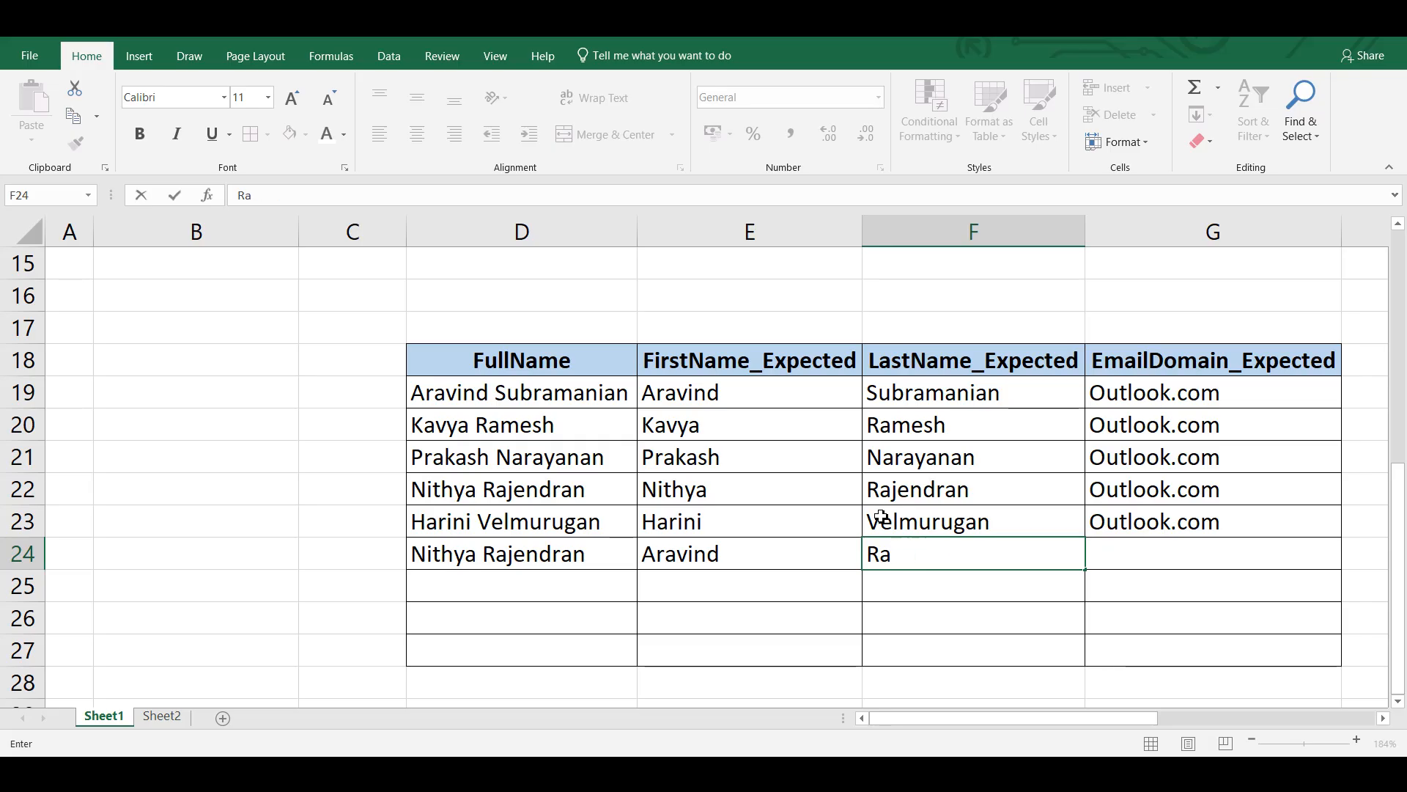
type("j")
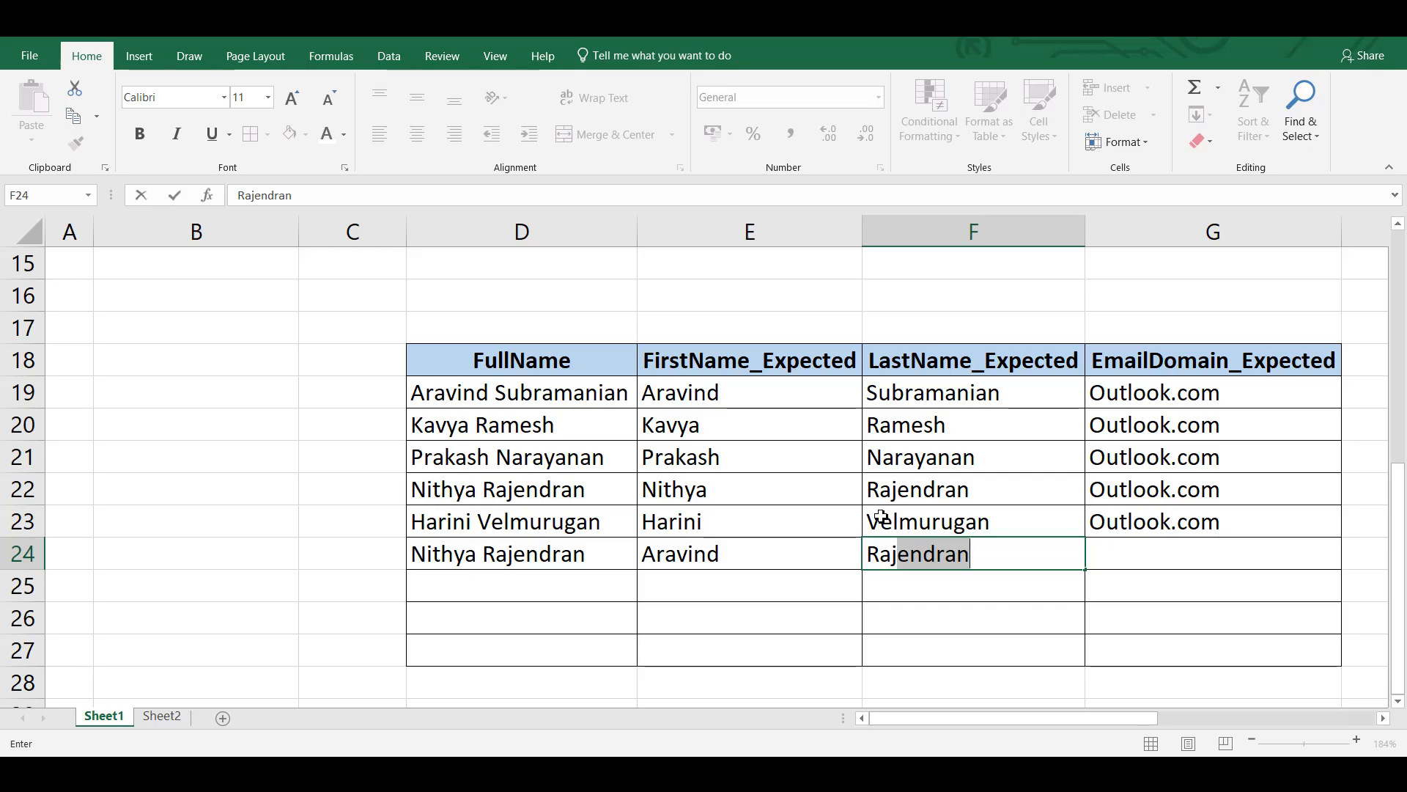
key("Tab")
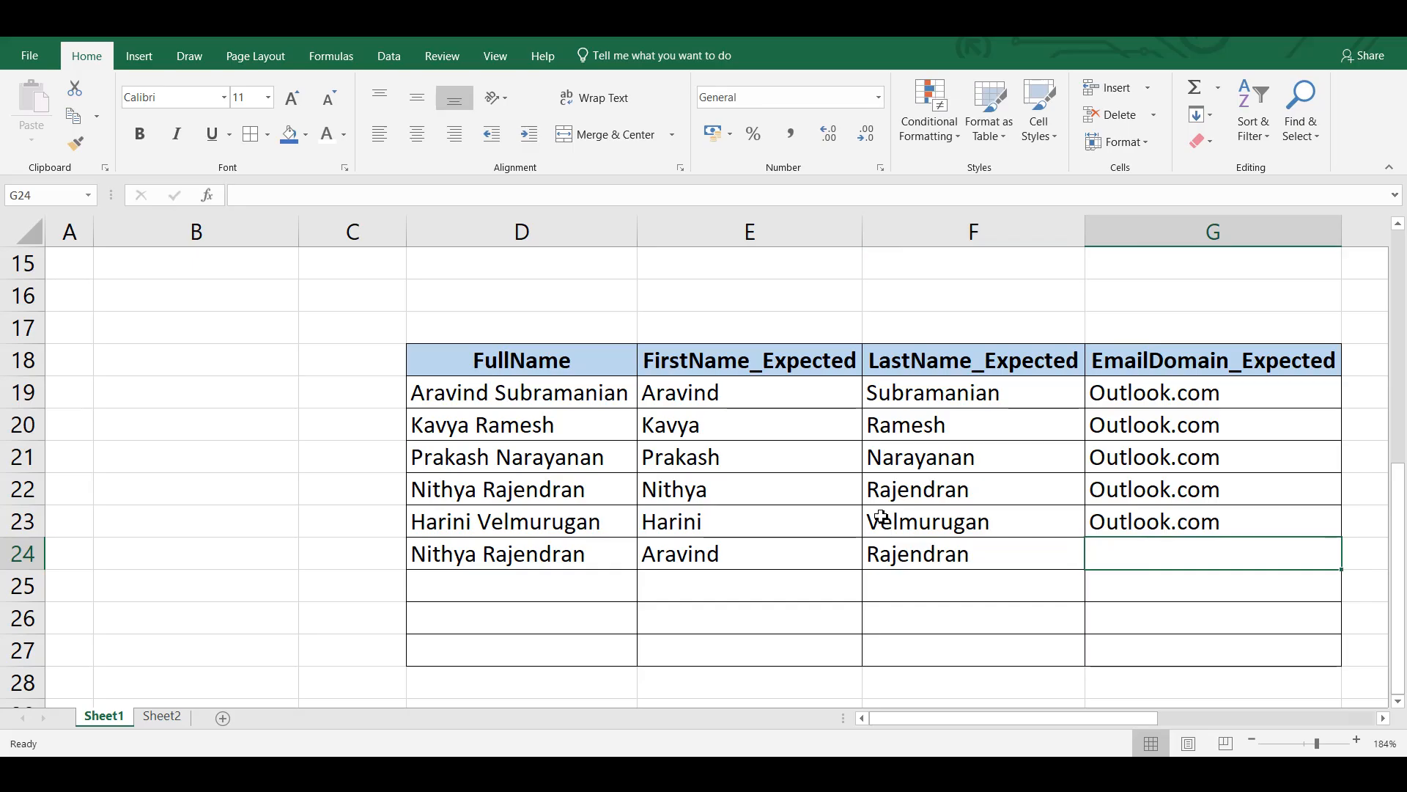
type("Outlook.com")
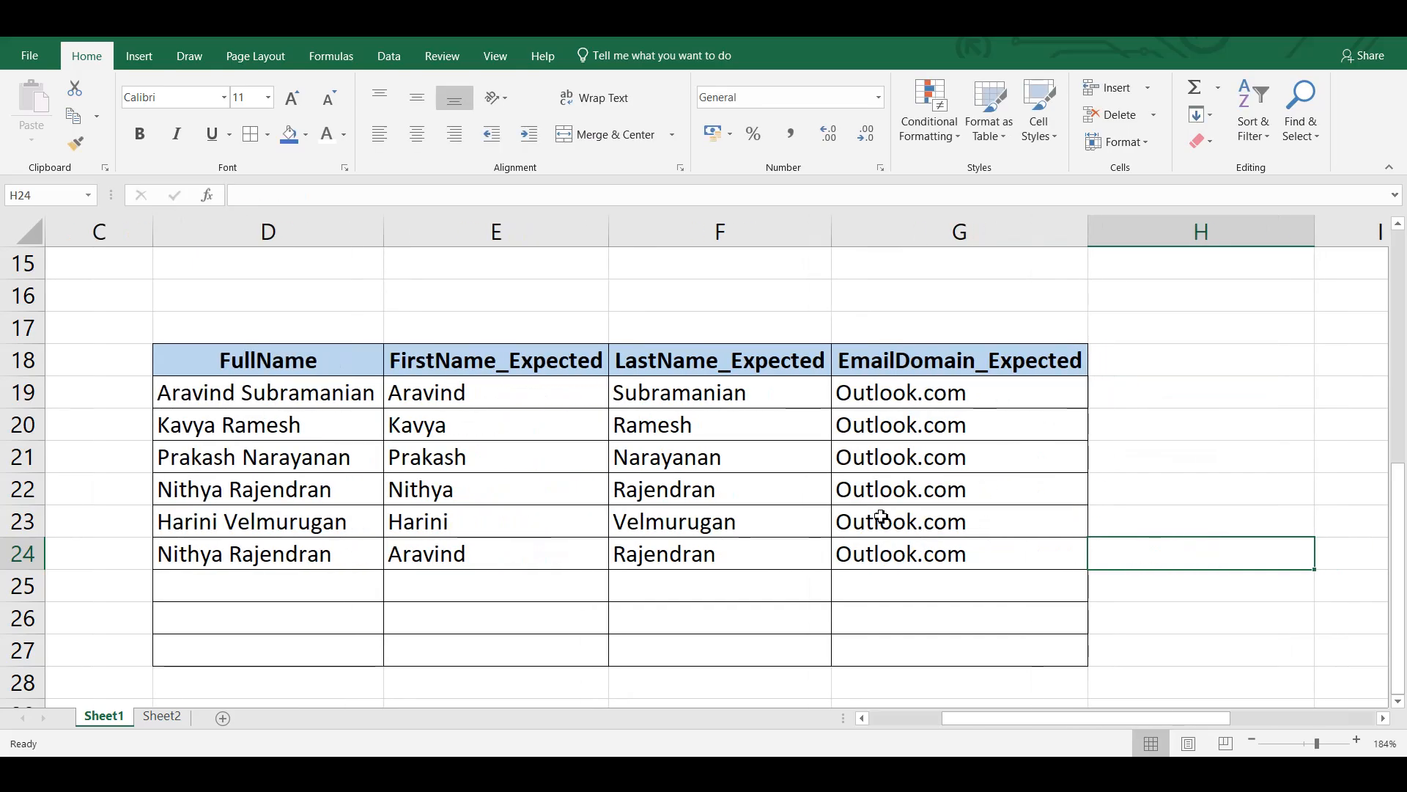